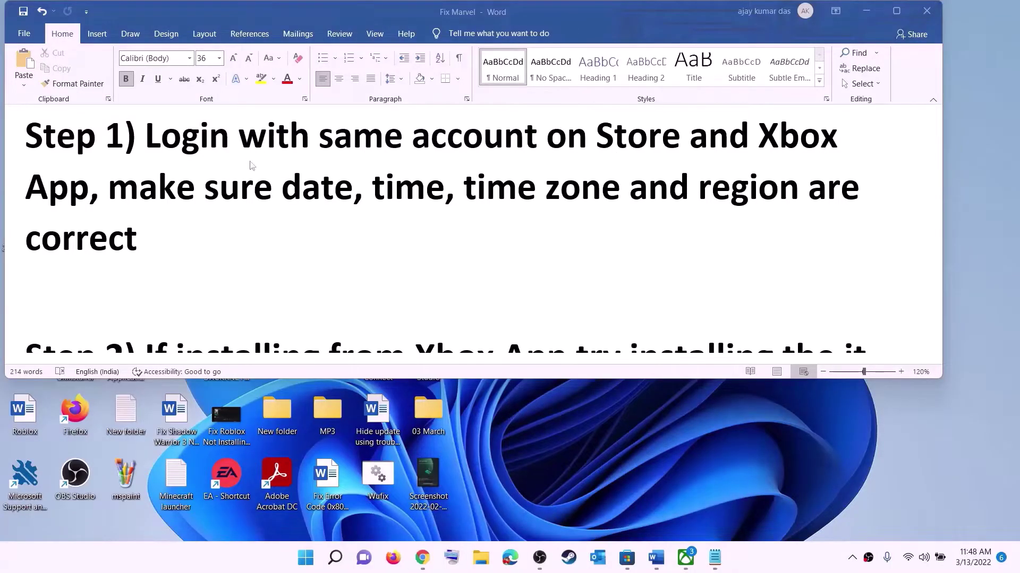
Switch to Microsoft Store and sign out from its profile avatar menu
{"action": "left_click", "coordinate": [626, 558]}
{"action": "left_click", "coordinate": [882, 15]}
{"action": "left_click", "coordinate": [741, 76]}
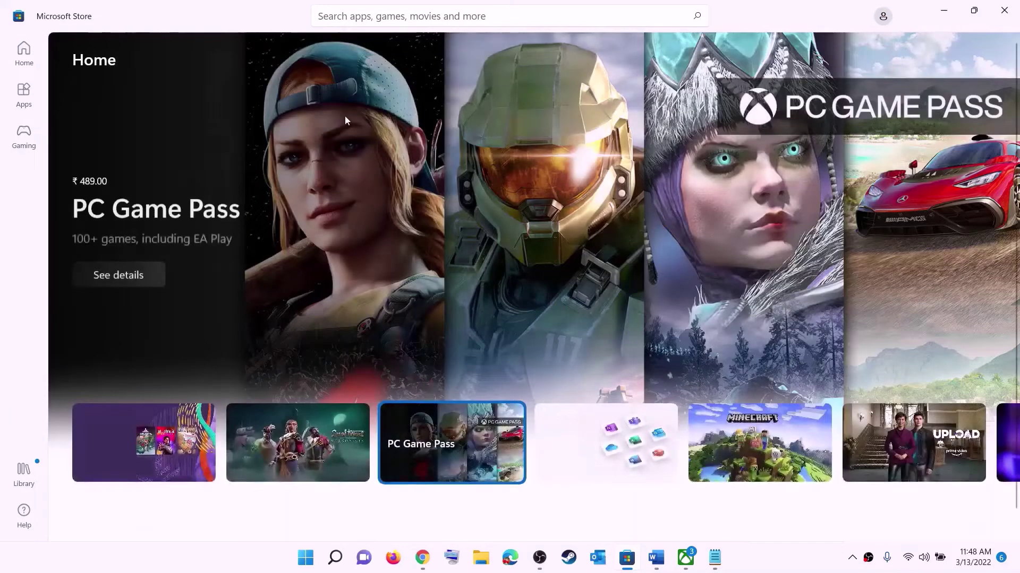
Sign back into Microsoft Store with the Microsoft account, confirming with the Windows PIN
{"action": "left_click", "coordinate": [488, 197]}
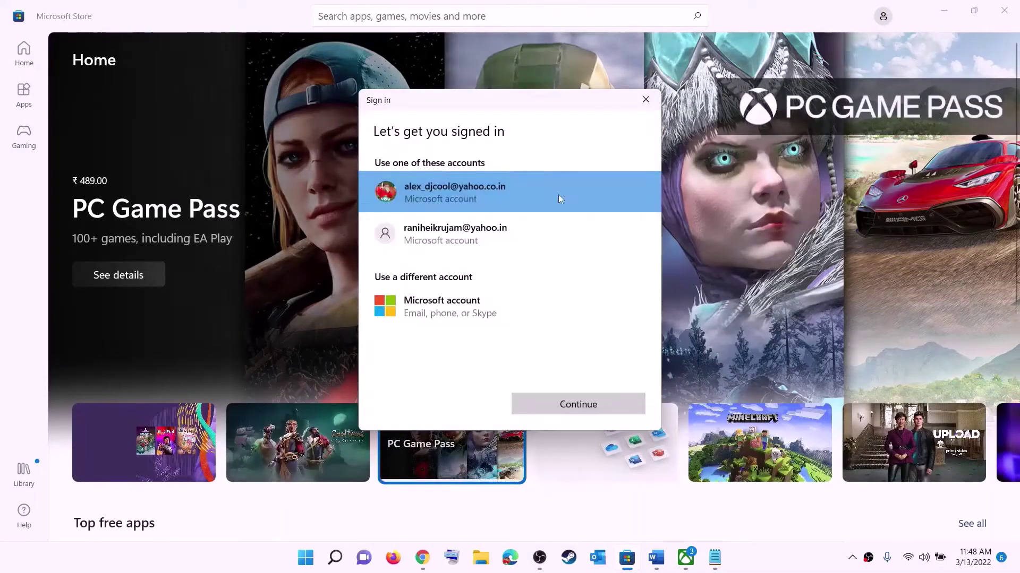
{"action": "left_click", "coordinate": [553, 405]}
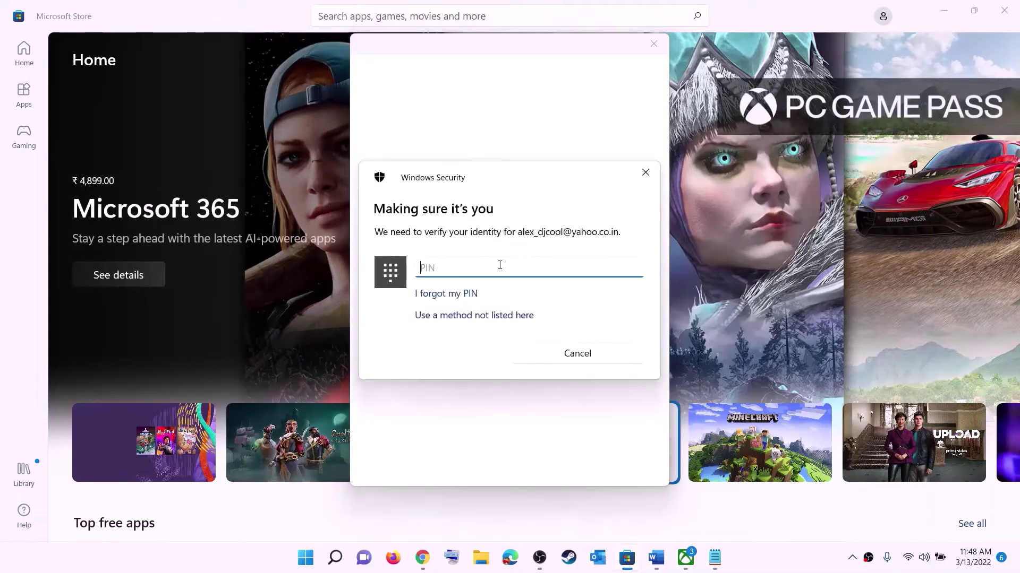
{"action": "type", "text": "1234"}
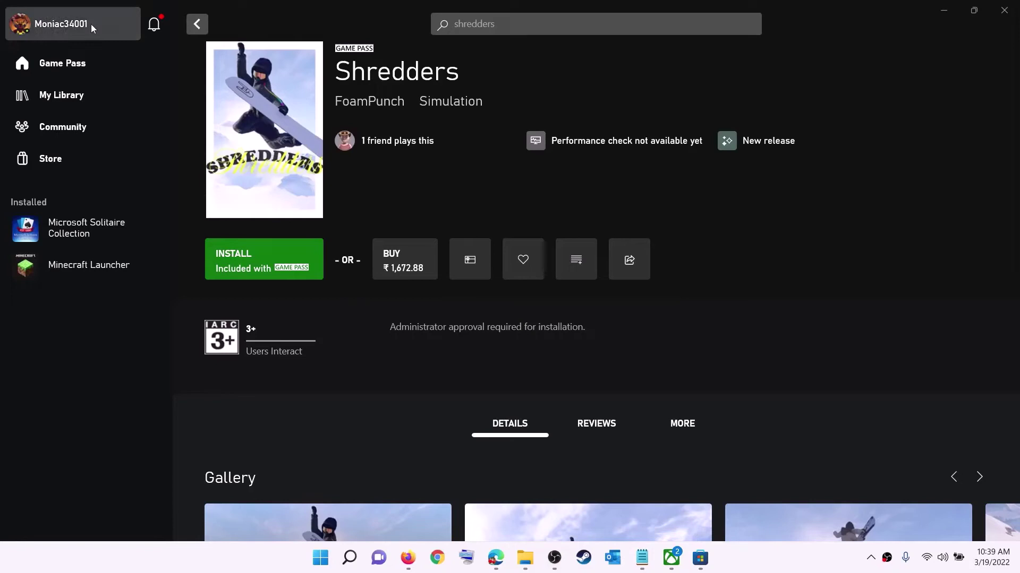
Sign out of the Xbox app and back in, then highlight the guide's date, time zone and region advice
{"action": "left_click", "coordinate": [61, 27]}
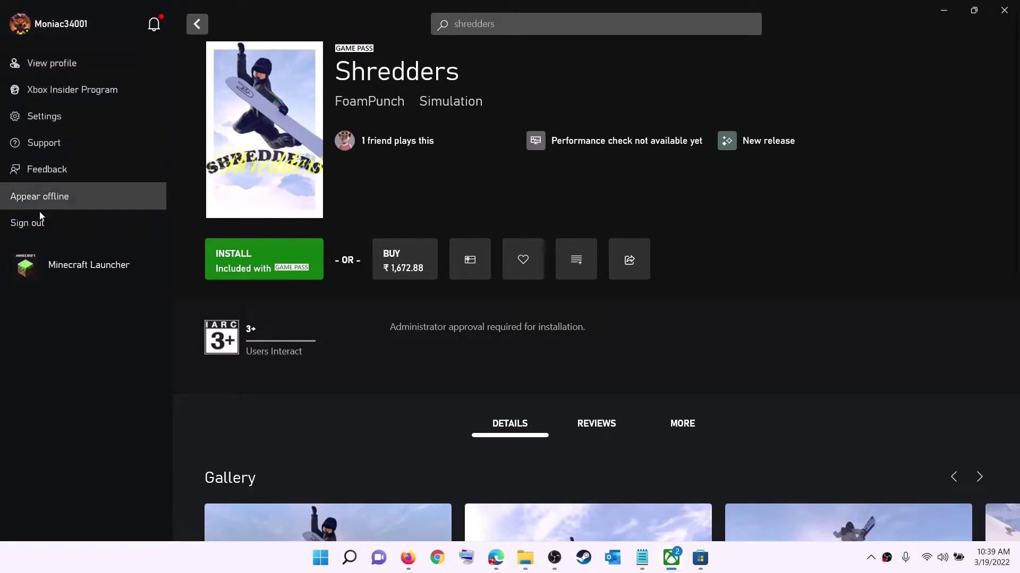
{"action": "left_click", "coordinate": [56, 225]}
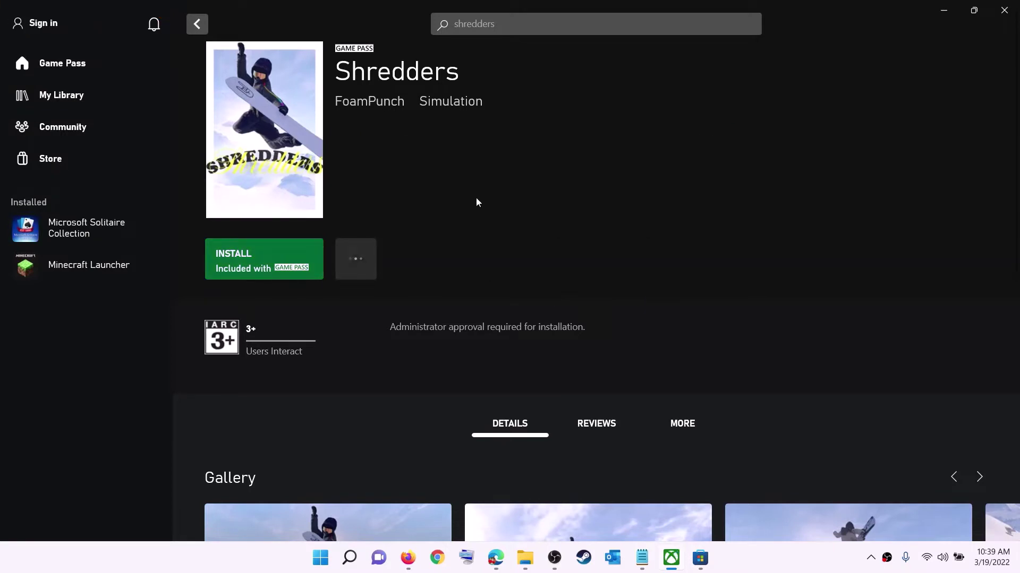
{"action": "left_click", "coordinate": [47, 26]}
{"action": "left_click", "coordinate": [36, 171]}
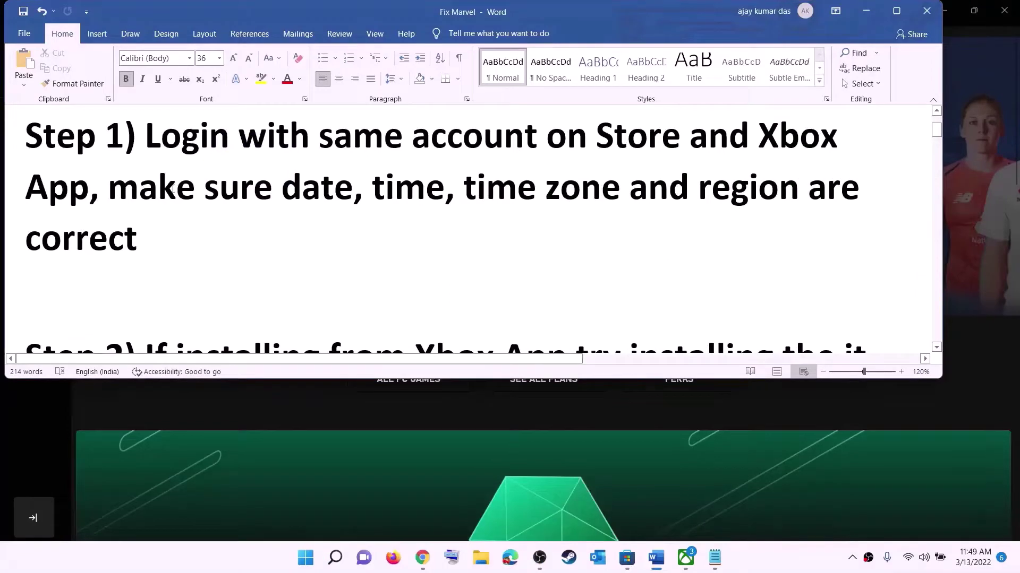
{"action": "left_click_drag", "start_coordinate": [173, 189], "coordinate": [775, 218]}
{"action": "left_click", "coordinate": [866, 11]}
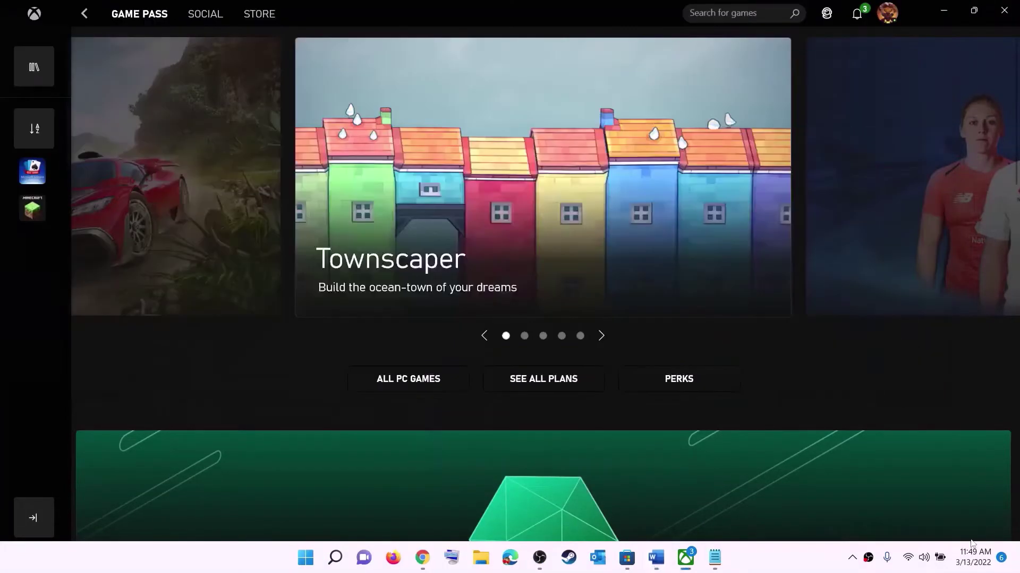
Keep the Chennai, Kolkata time zone and sync the clock with the time server
{"action": "right_click", "coordinate": [970, 564]}
{"action": "left_click", "coordinate": [983, 505]}
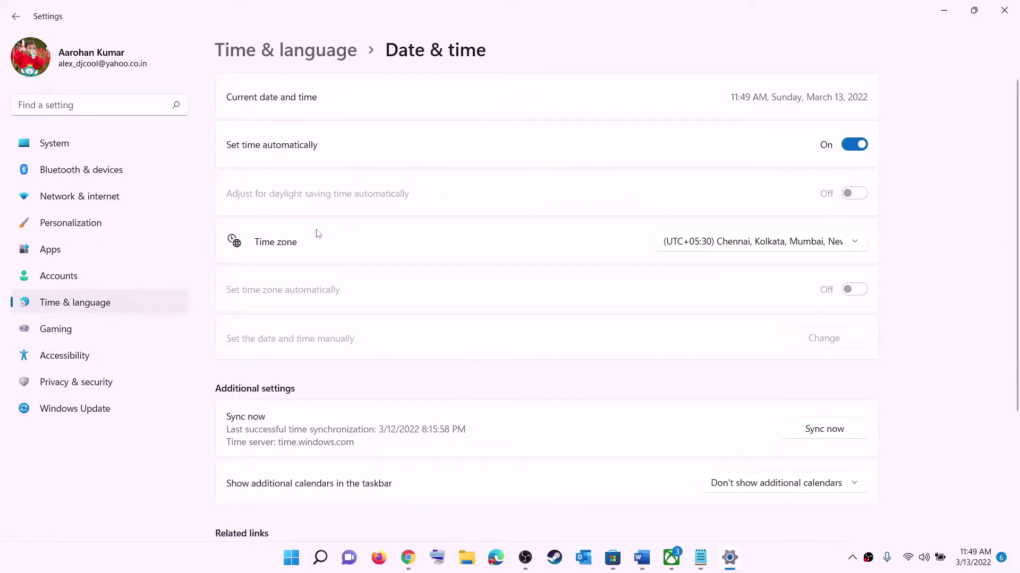
{"action": "left_click", "coordinate": [755, 246]}
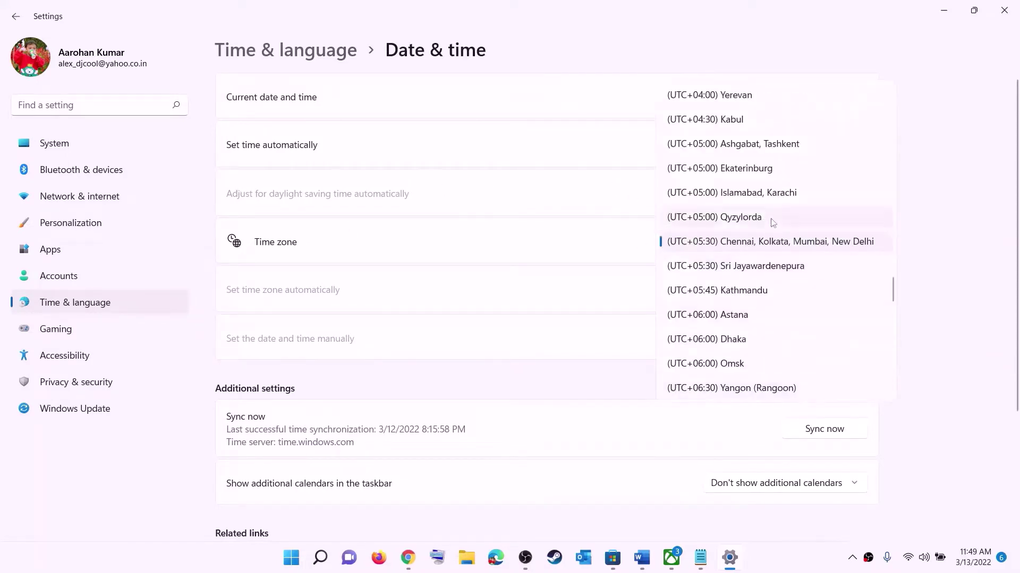
{"action": "left_click", "coordinate": [778, 245]}
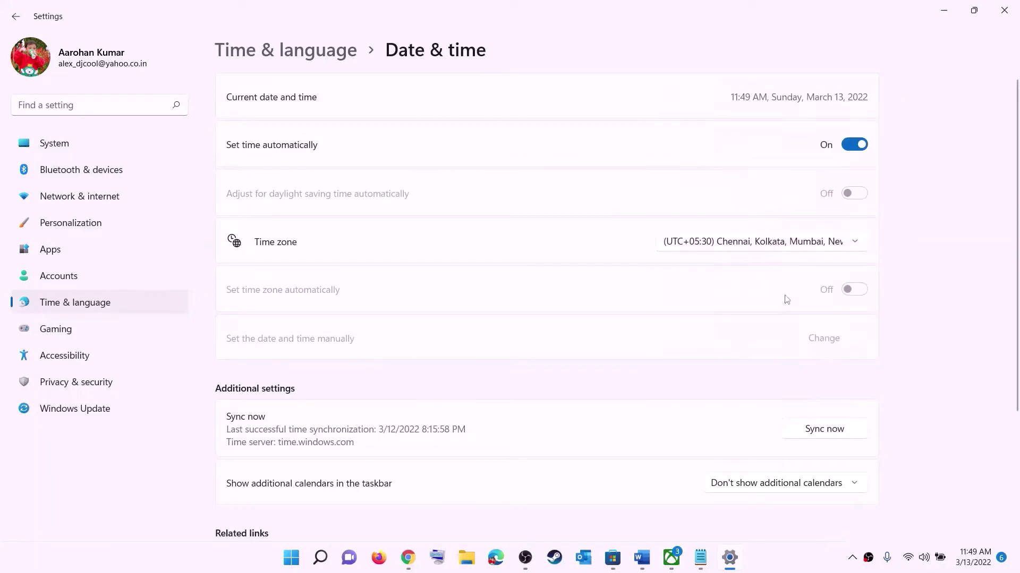
{"action": "left_click", "coordinate": [832, 433]}
Confirm India as the country or region in Language & region, then close Settings
{"action": "left_click", "coordinate": [77, 302]}
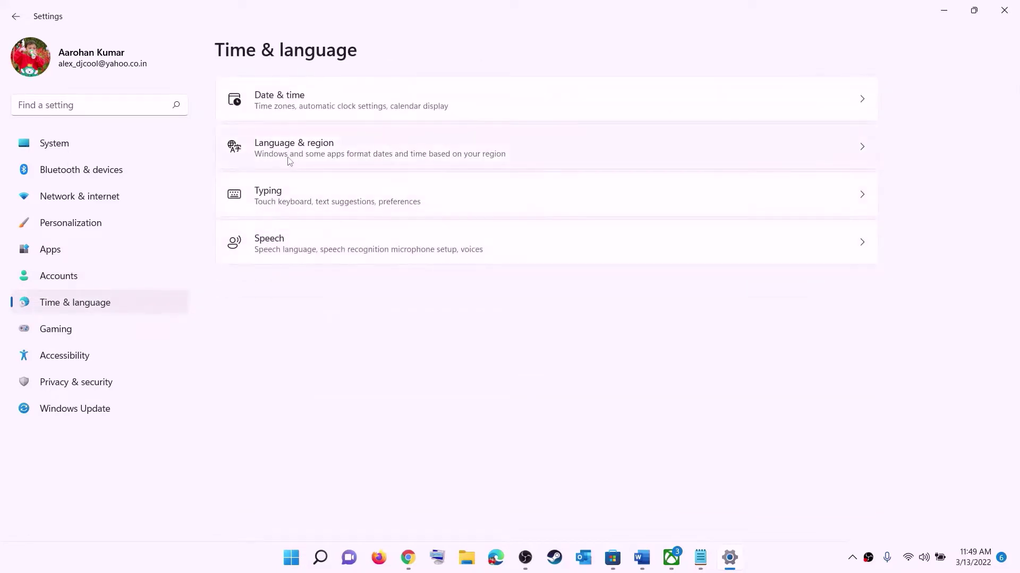
{"action": "left_click", "coordinate": [289, 160]}
{"action": "left_click", "coordinate": [824, 297]}
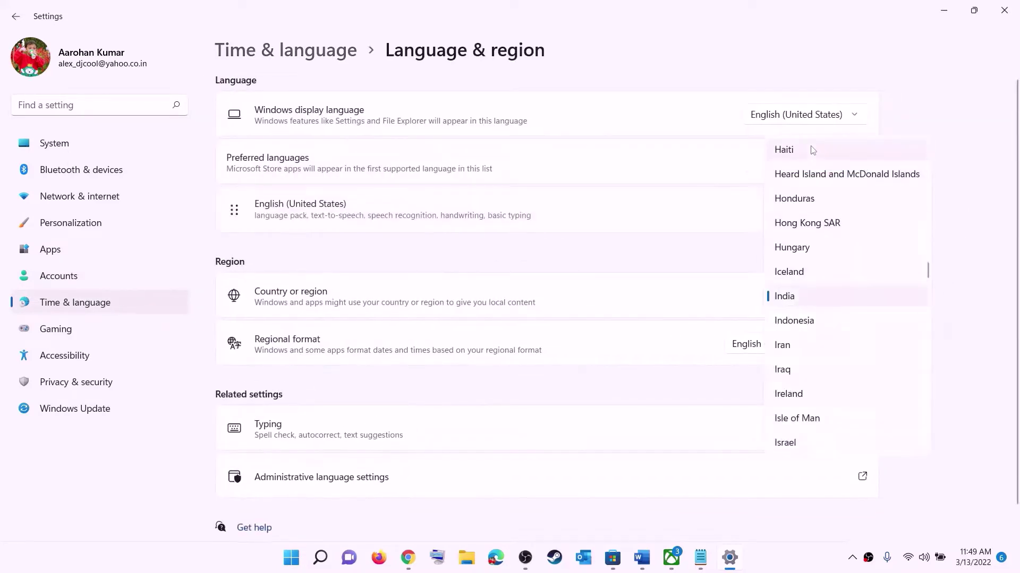
{"action": "left_click", "coordinate": [985, 199]}
{"action": "left_click", "coordinate": [1003, 10]}
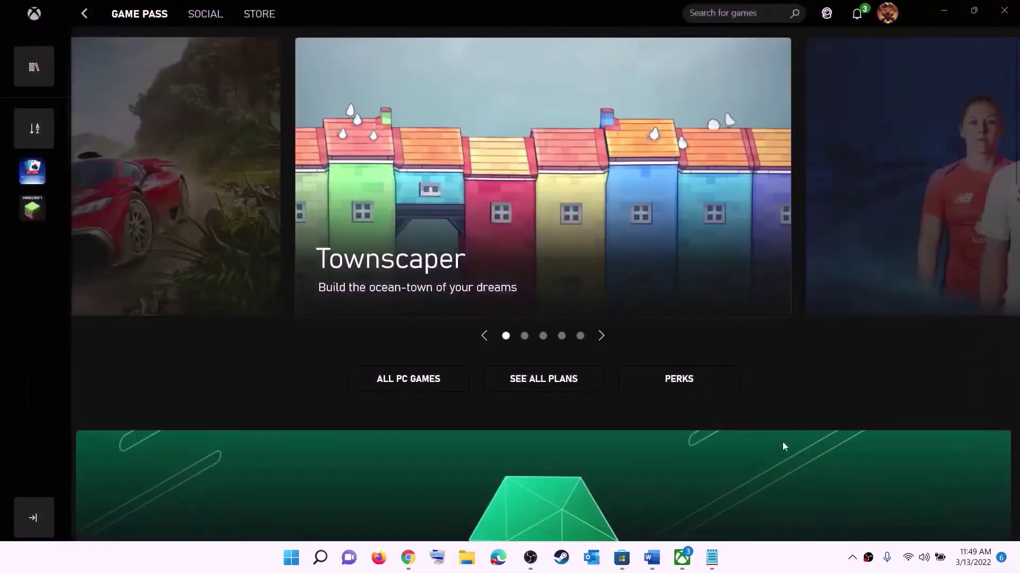
Scroll the Fix Marvel guide to Step 2 and highlight its Microsoft Store library advice
{"action": "left_click", "coordinate": [656, 561]}
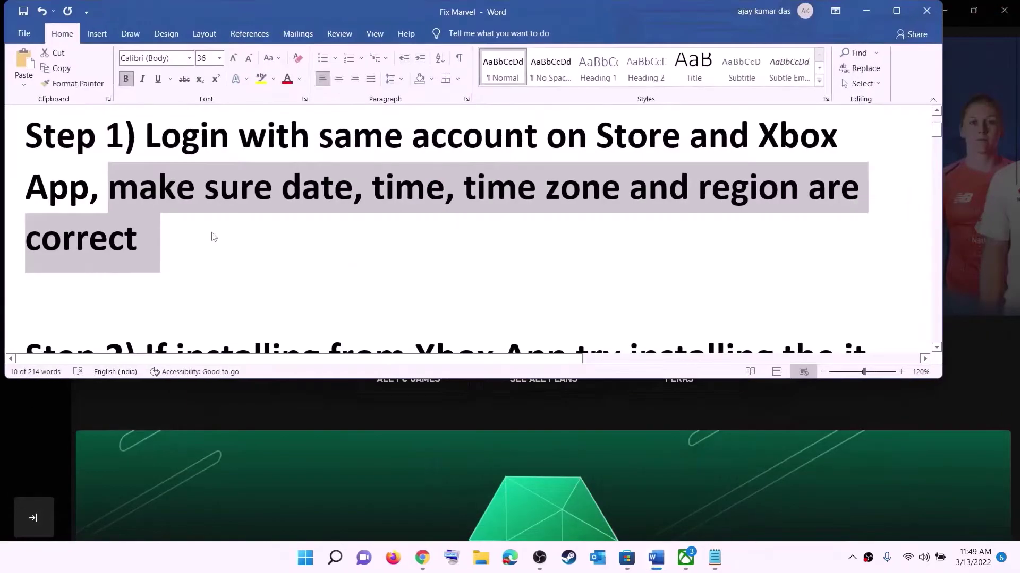
{"action": "scroll", "coordinate": [212, 232], "scroll_direction": "down", "scroll_amount": 2}
{"action": "scroll", "coordinate": [212, 232], "scroll_direction": "down", "scroll_amount": 1}
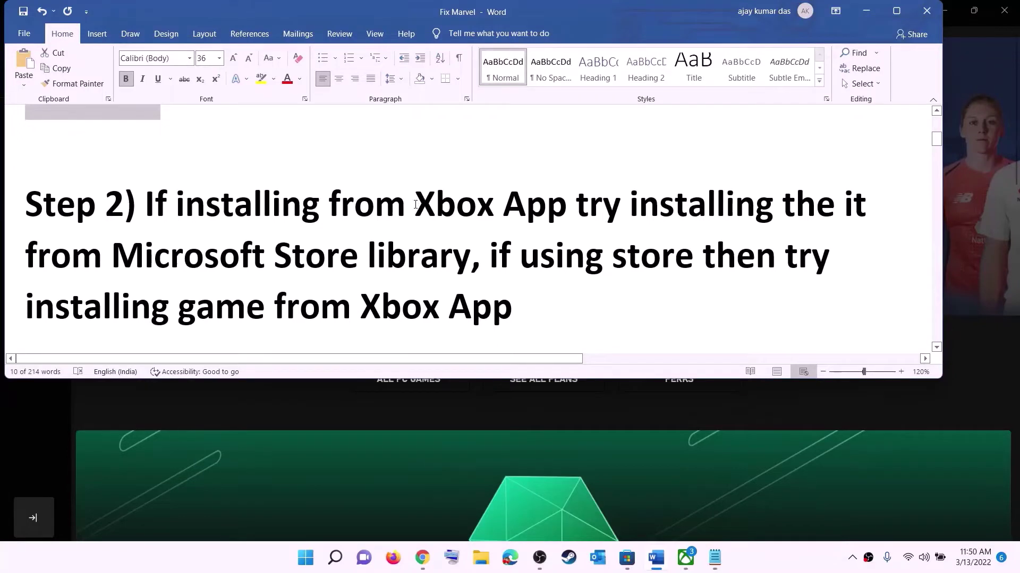
{"action": "left_click_drag", "start_coordinate": [417, 203], "coordinate": [468, 258]}
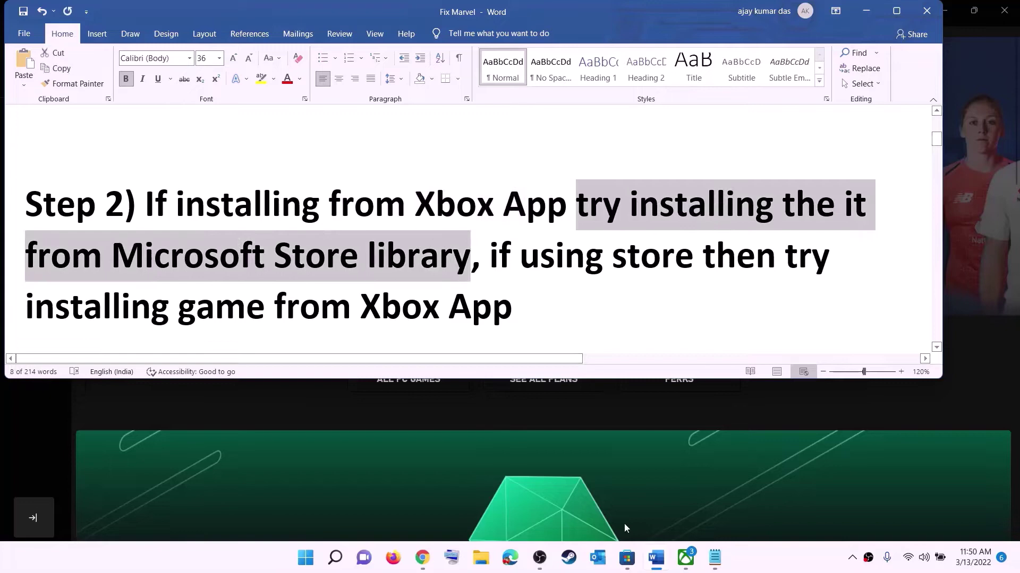
{"action": "left_click", "coordinate": [625, 564]}
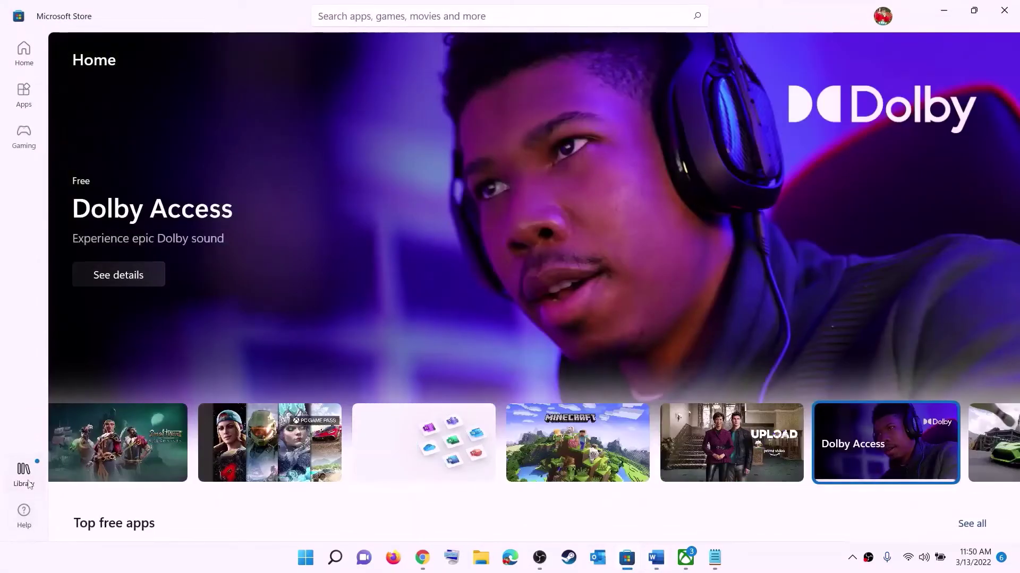
Open the Store Library and scroll through its 33 apps marked Update available
{"action": "left_click", "coordinate": [24, 474]}
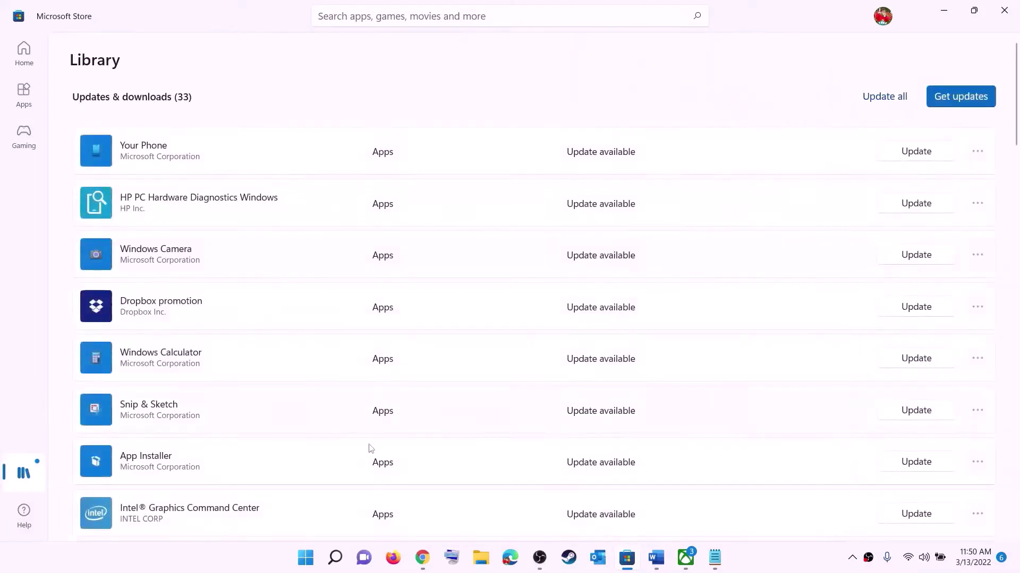
{"action": "scroll", "coordinate": [697, 334], "scroll_direction": "down", "scroll_amount": 1}
{"action": "scroll", "coordinate": [609, 380], "scroll_direction": "down", "scroll_amount": 8}
{"action": "scroll", "coordinate": [617, 434], "scroll_direction": "up", "scroll_amount": 9}
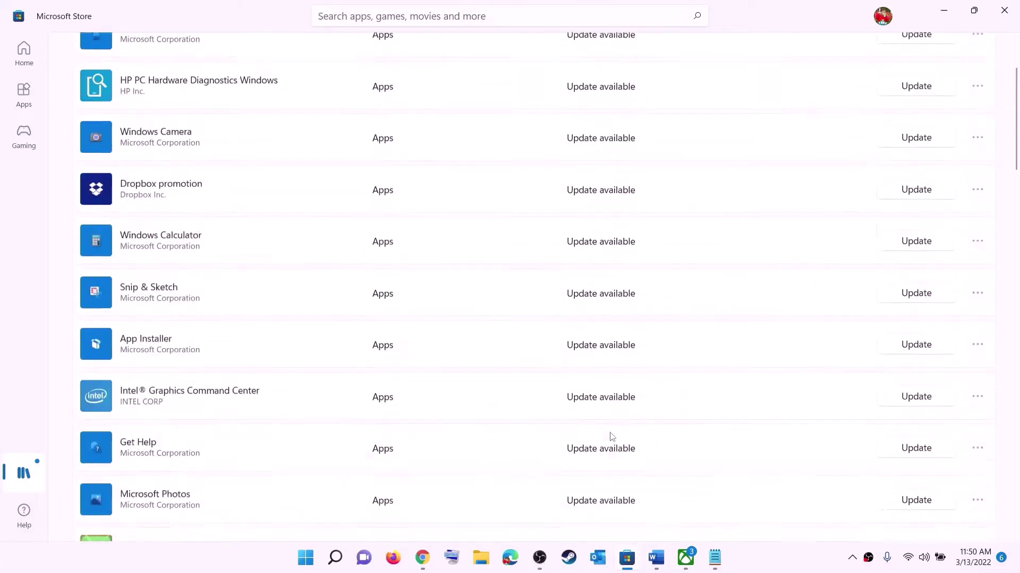
{"action": "scroll", "coordinate": [617, 363], "scroll_direction": "down", "scroll_amount": 15}
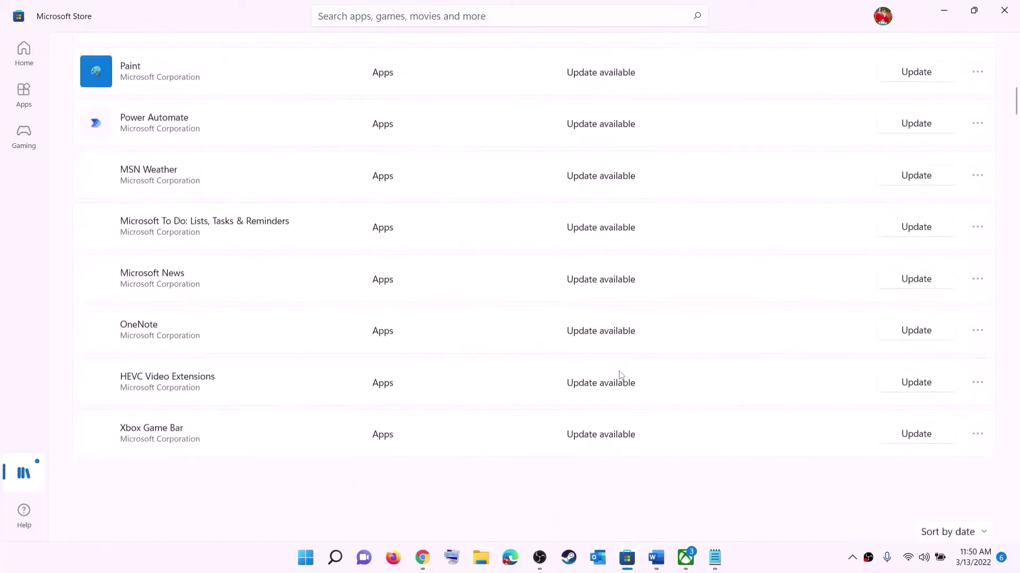
{"action": "scroll", "coordinate": [660, 340], "scroll_direction": "up", "scroll_amount": 15}
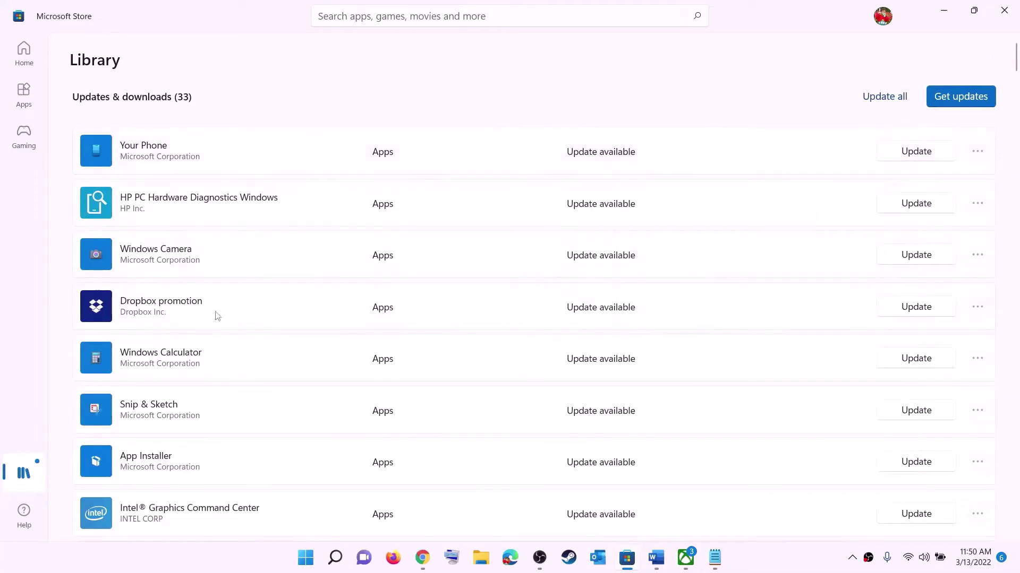
In Step 2, highlight the phrases 'using store' and 'installing game from Xbox App'
{"action": "left_click", "coordinate": [656, 558]}
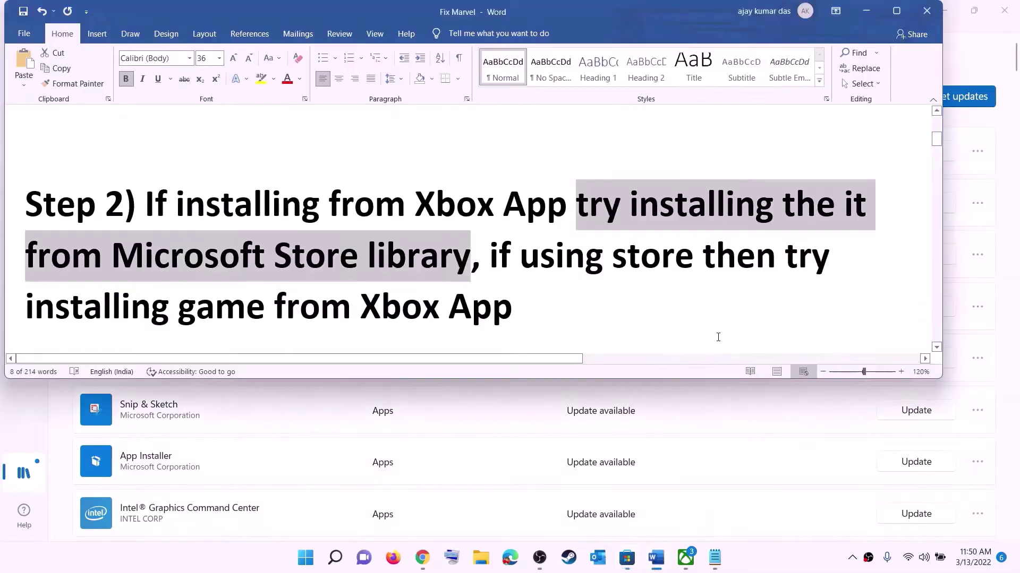
{"action": "left_click", "coordinate": [521, 256]}
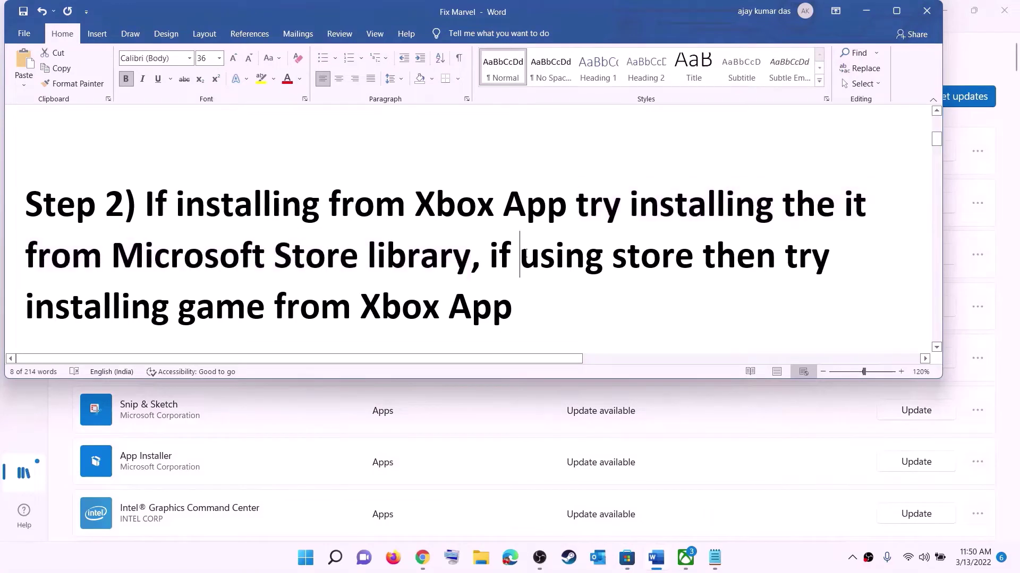
{"action": "left_click_drag", "start_coordinate": [521, 256], "coordinate": [701, 257]}
{"action": "left_click_drag", "start_coordinate": [160, 294], "coordinate": [529, 297]}
Glance at the Xbox app's Game Pass home, then return to the Word guide
{"action": "left_click", "coordinate": [685, 558]}
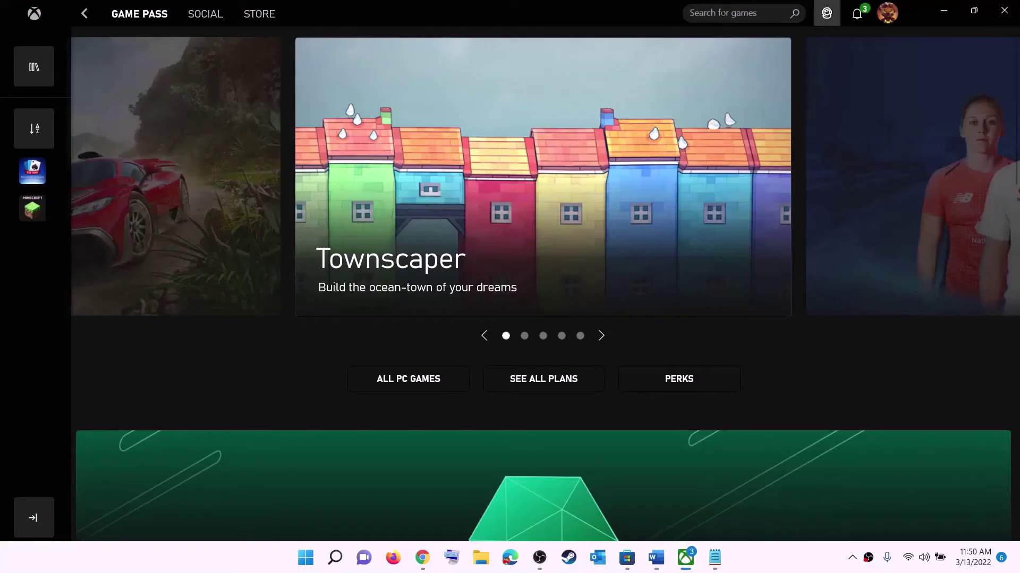
{"action": "left_click", "coordinate": [715, 12]}
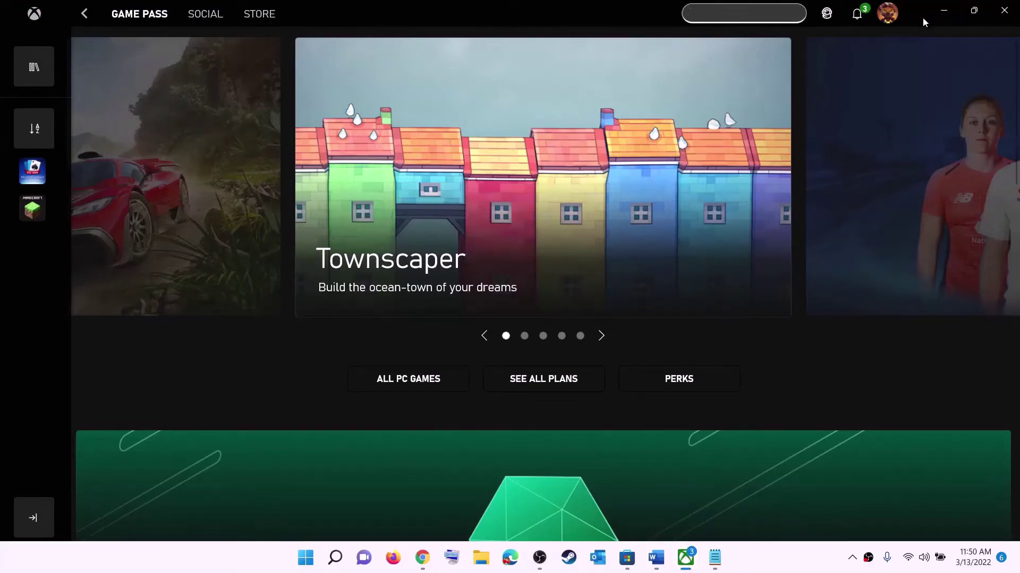
{"action": "left_click", "coordinate": [944, 11]}
{"action": "left_click", "coordinate": [539, 255]}
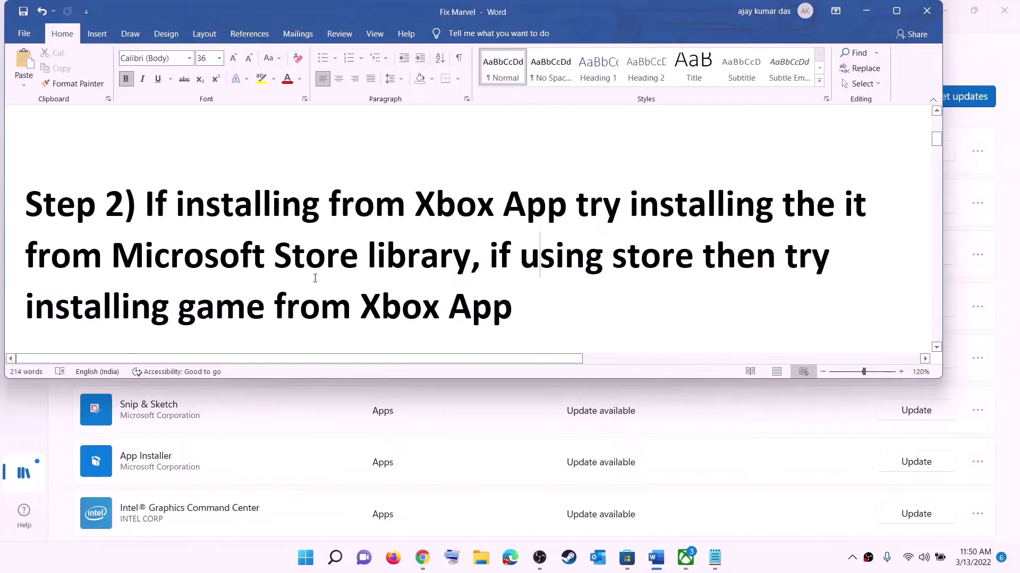
Copy the full PowerShell command from Step 3 of the guide
{"action": "scroll", "coordinate": [315, 278], "scroll_direction": "down", "scroll_amount": 5}
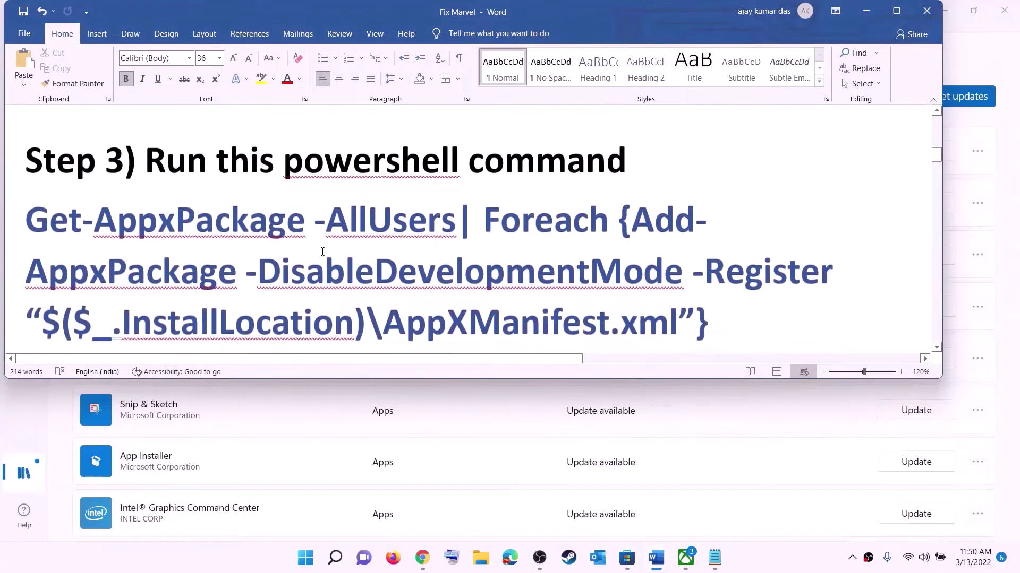
{"action": "scroll", "coordinate": [322, 252], "scroll_direction": "down", "scroll_amount": 1}
{"action": "left_click_drag", "start_coordinate": [712, 284], "coordinate": [25, 181]}
{"action": "right_click", "coordinate": [142, 208]}
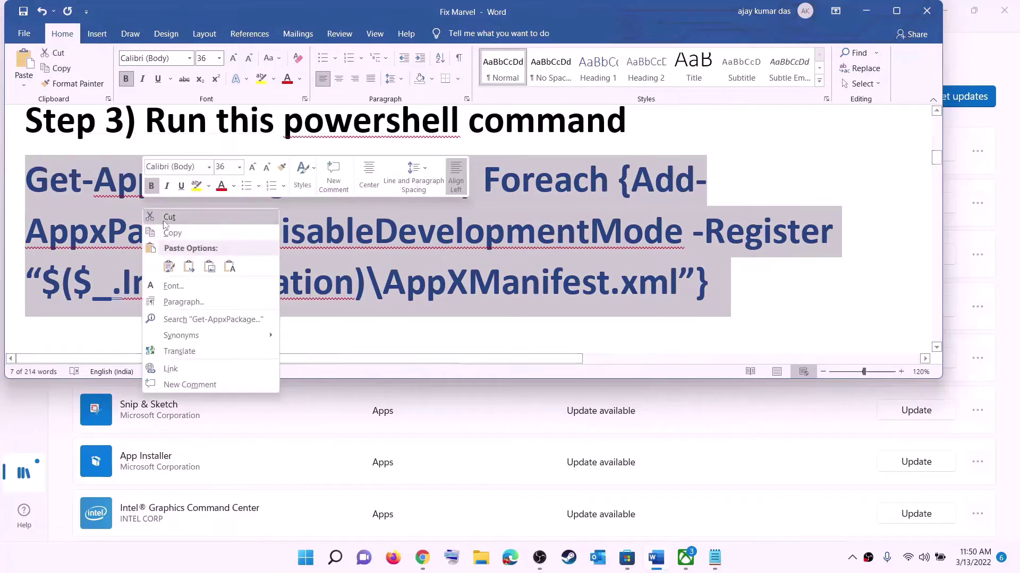
{"action": "left_click", "coordinate": [180, 234]}
Launch Windows PowerShell as administrator from Start search, approving the UAC prompt
{"action": "left_click", "coordinate": [306, 558]}
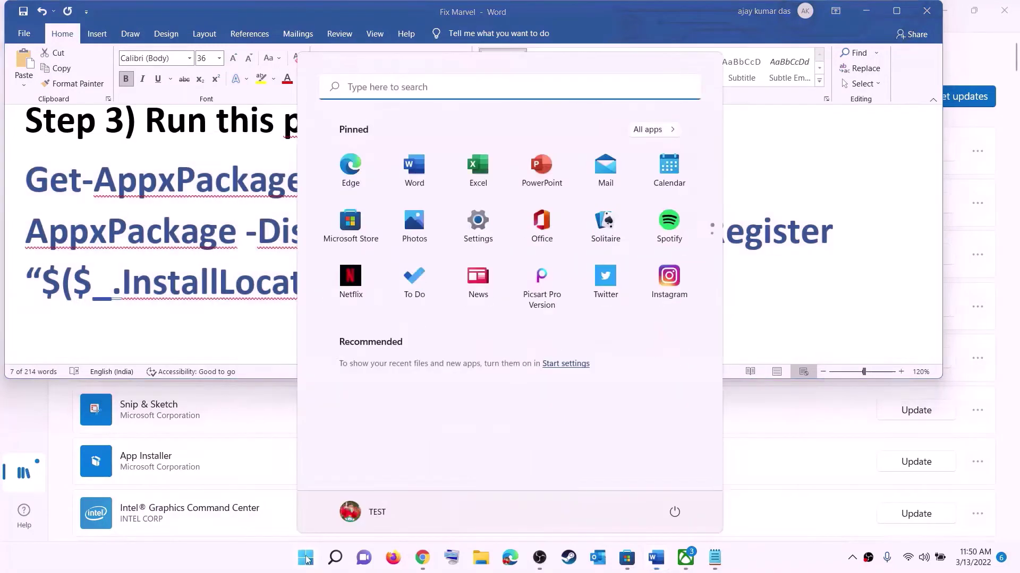
{"action": "type", "text": "powers"}
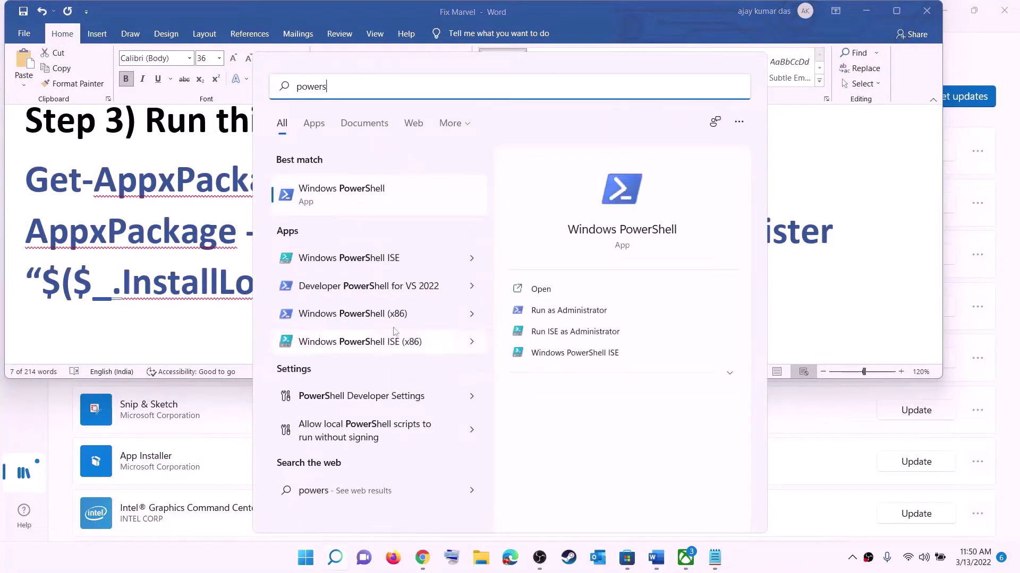
{"action": "right_click", "coordinate": [353, 197]}
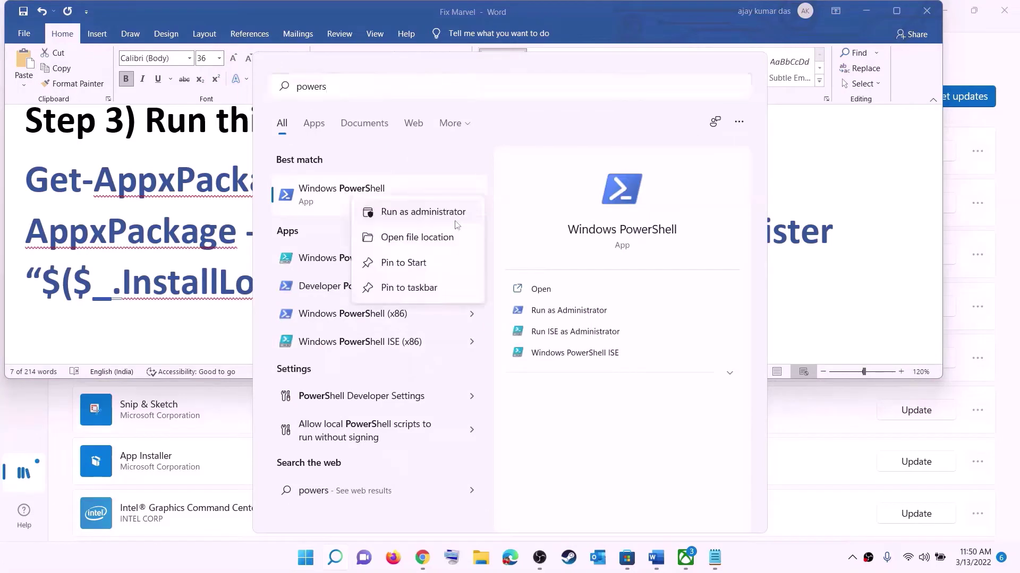
{"action": "left_click", "coordinate": [452, 217]}
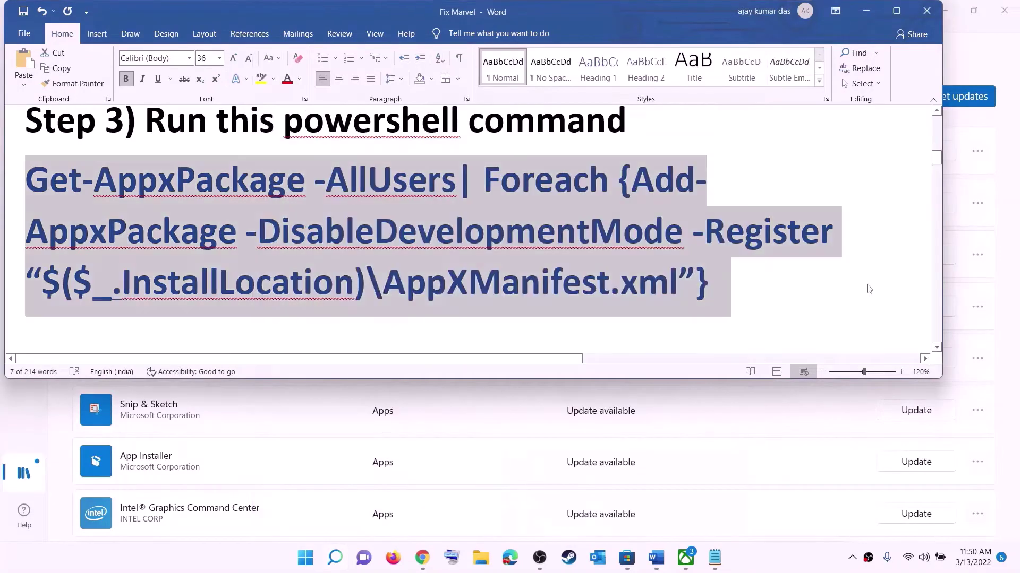
{"action": "left_click", "coordinate": [463, 383]}
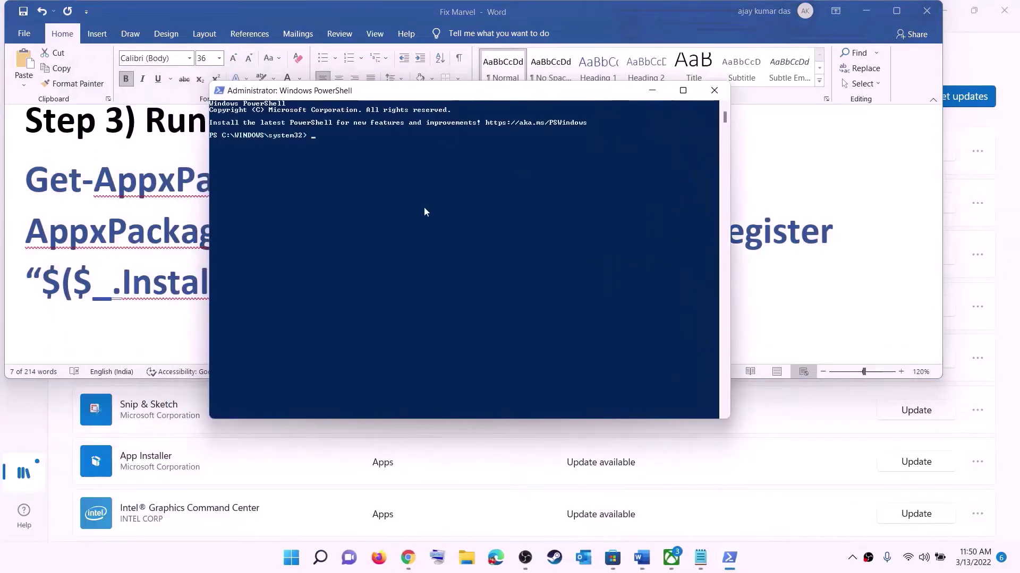
Paste and run the Add-AppxPackage re-registration command, then close PowerShell
{"action": "right_click", "coordinate": [424, 207]}
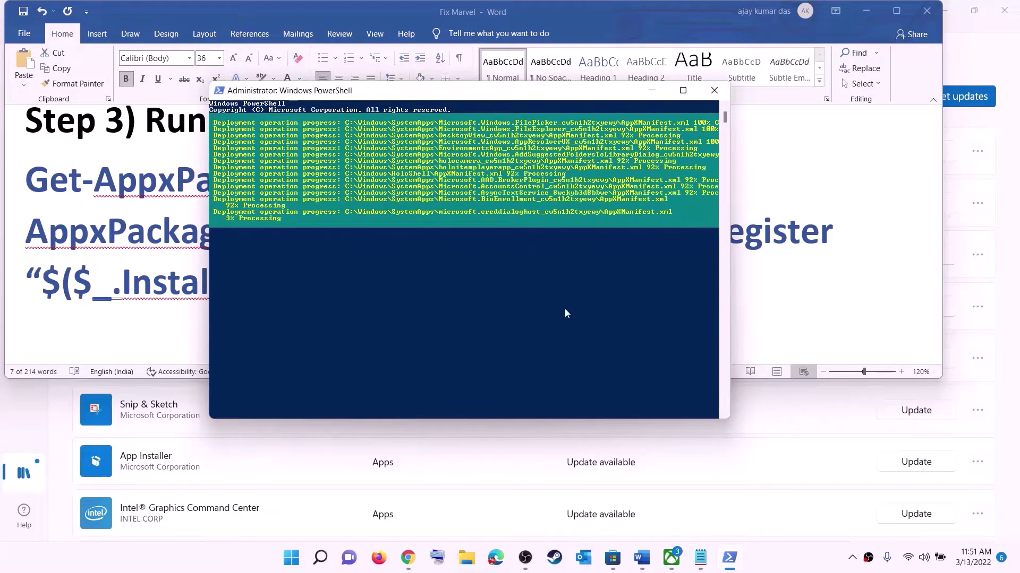
{"action": "left_click", "coordinate": [768, 563]}
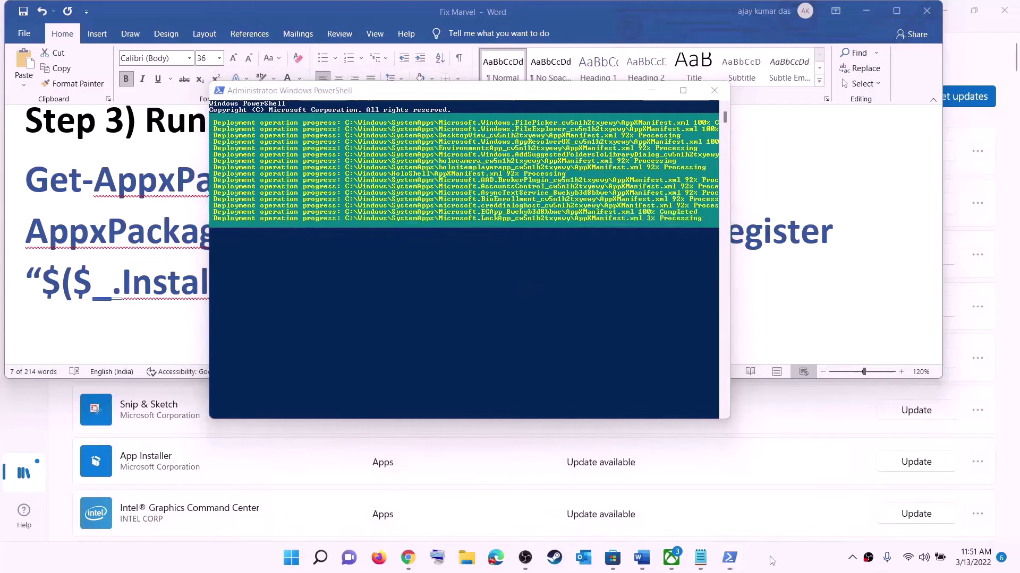
{"action": "left_click", "coordinate": [715, 91]}
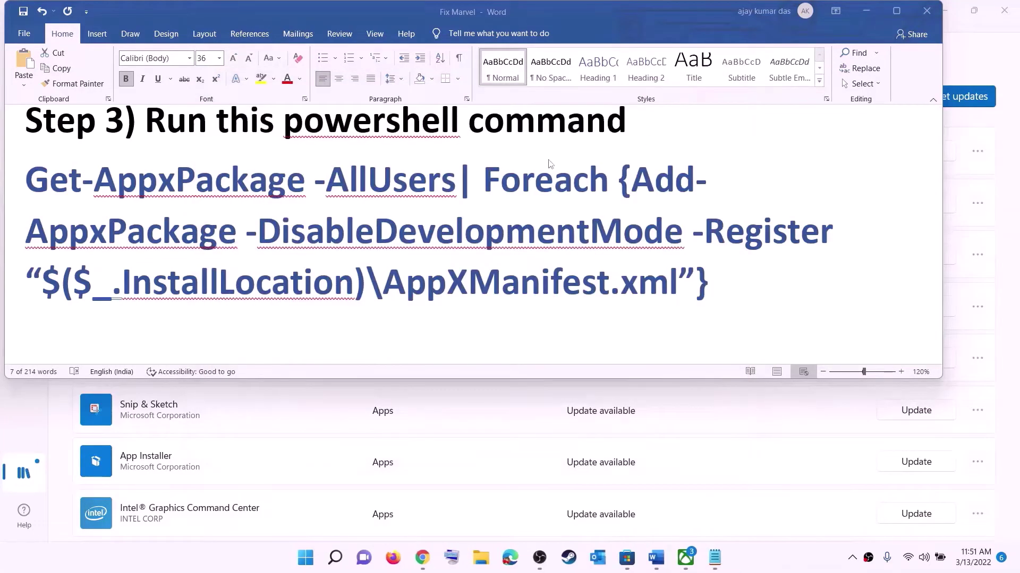
Set the Step 4 Microsoft.WindowsStore_8wekyb3d8bbwe cache-path line to 14 pt
{"action": "triple_click", "coordinate": [421, 260]}
{"action": "scroll", "coordinate": [352, 192], "scroll_direction": "down", "scroll_amount": 5}
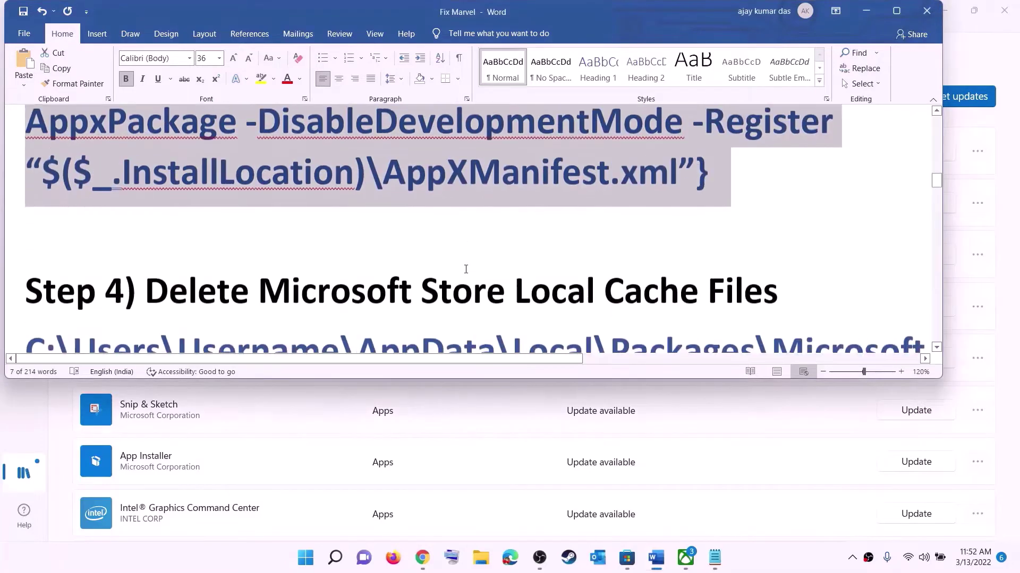
{"action": "scroll", "coordinate": [352, 193], "scroll_direction": "up", "scroll_amount": 1}
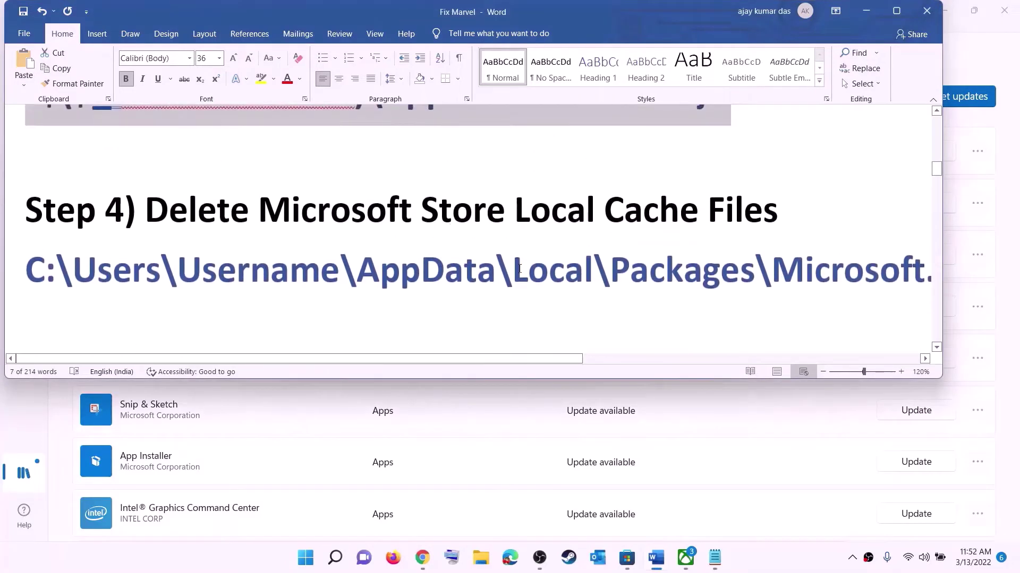
{"action": "triple_click", "coordinate": [505, 279]}
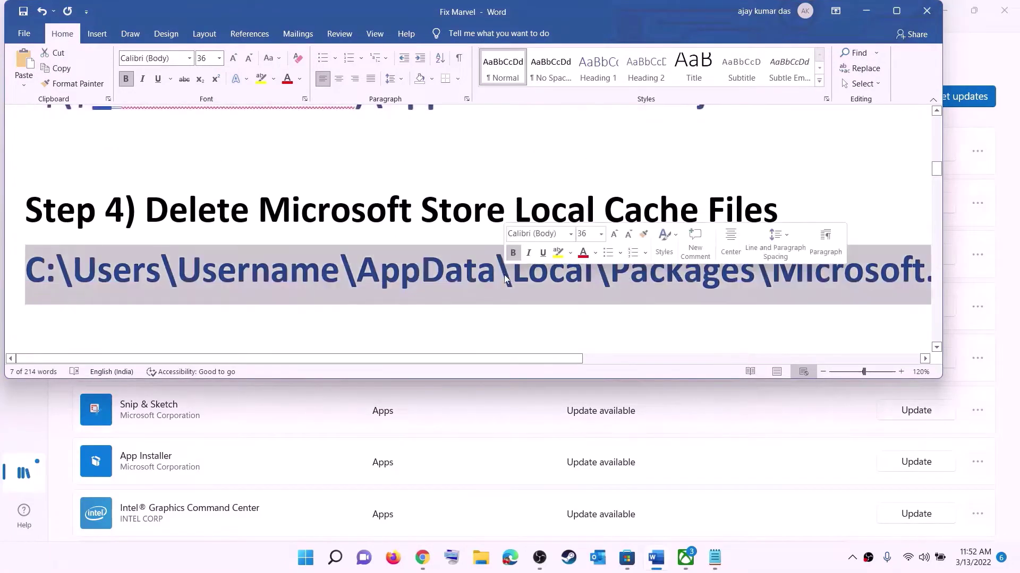
{"action": "left_click", "coordinate": [219, 58]}
{"action": "left_click", "coordinate": [201, 137]}
{"action": "left_click", "coordinate": [505, 278]}
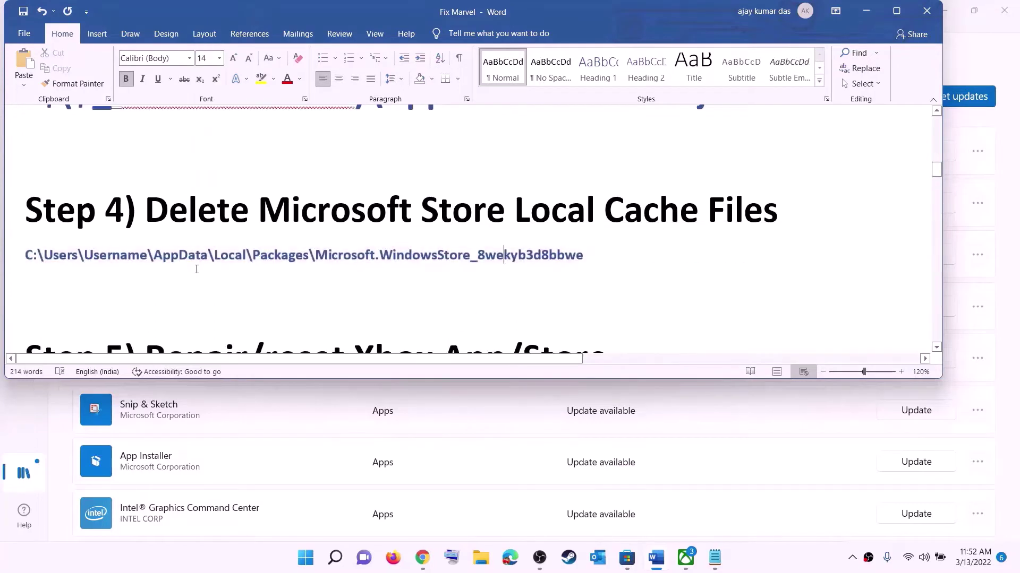
Open File Explorer and browse This PC > Windows (C:) > Users to your profile folder
{"action": "left_click", "coordinate": [479, 560]}
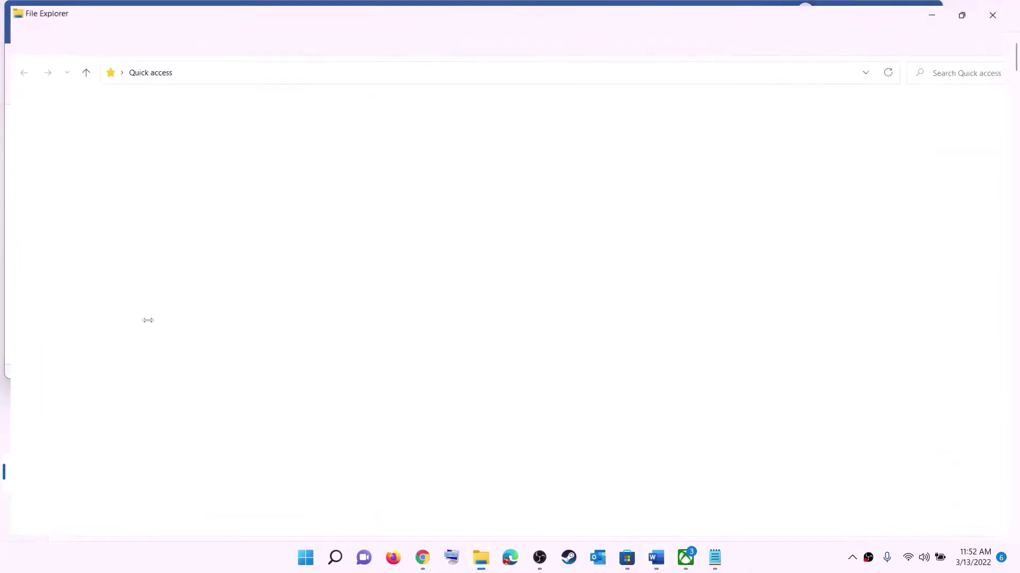
{"action": "left_click", "coordinate": [51, 265]}
{"action": "double_click", "coordinate": [234, 218]}
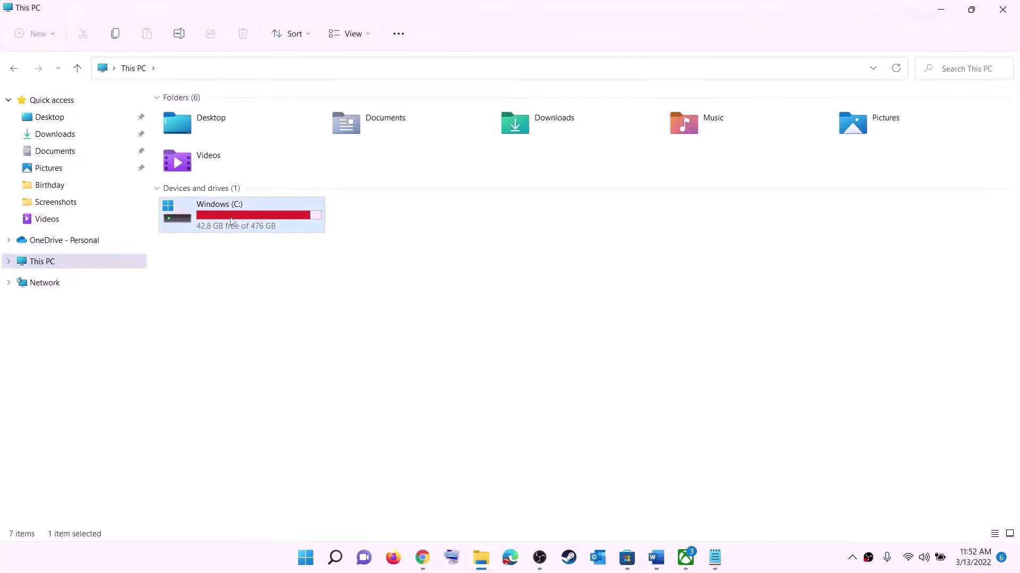
{"action": "scroll", "coordinate": [265, 318], "scroll_direction": "down", "scroll_amount": 3}
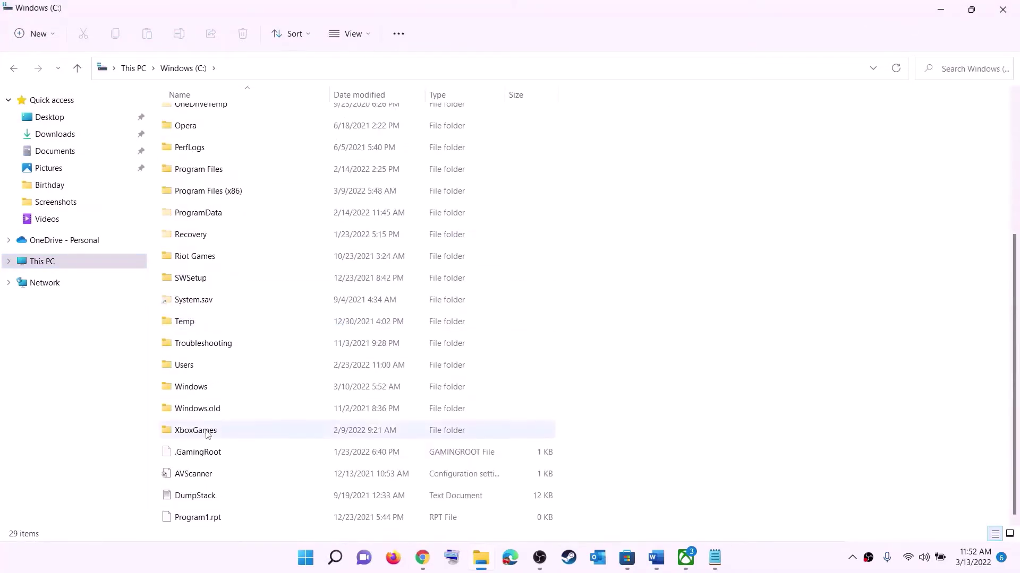
{"action": "left_click", "coordinate": [241, 371]}
{"action": "double_click", "coordinate": [218, 367]}
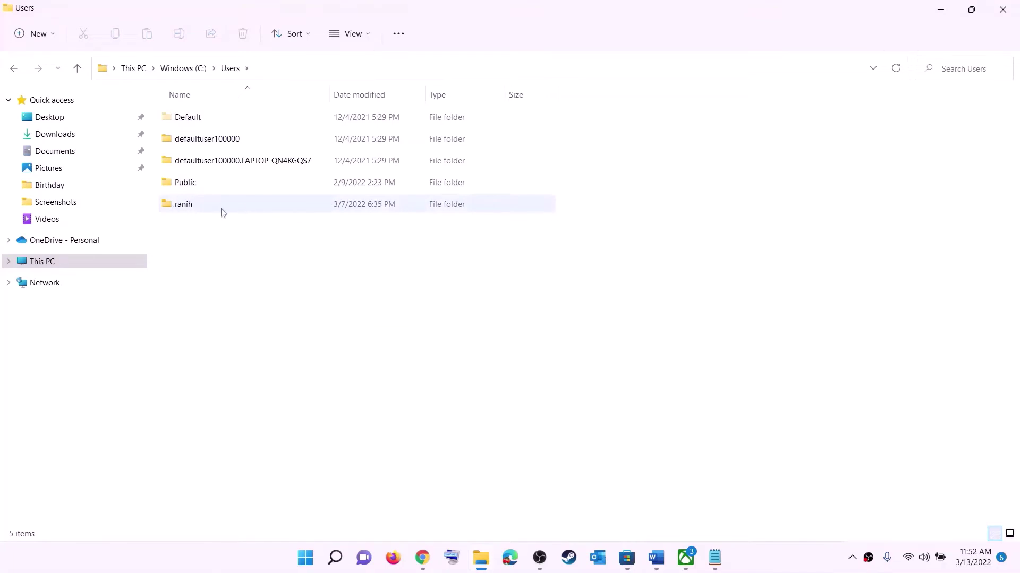
{"action": "double_click", "coordinate": [190, 209]}
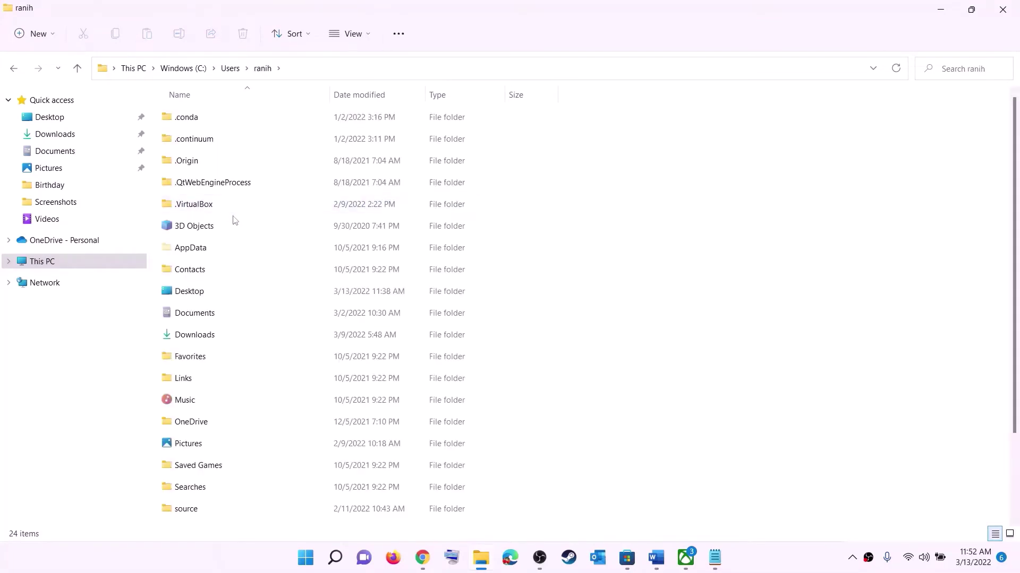
Confirm hidden items are shown so the AppData folder is listed
{"action": "left_click", "coordinate": [179, 250]}
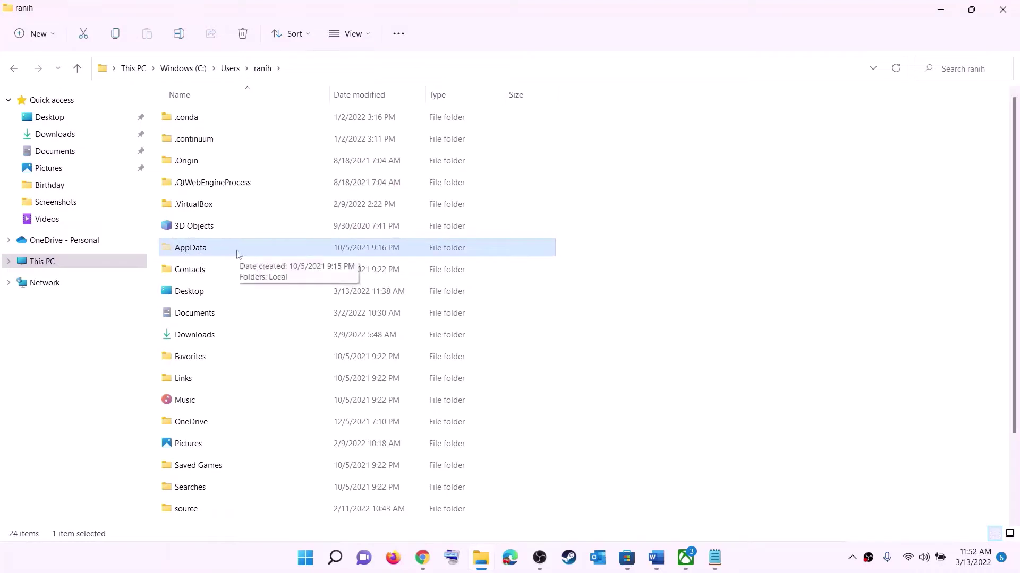
{"action": "left_click", "coordinate": [370, 35]}
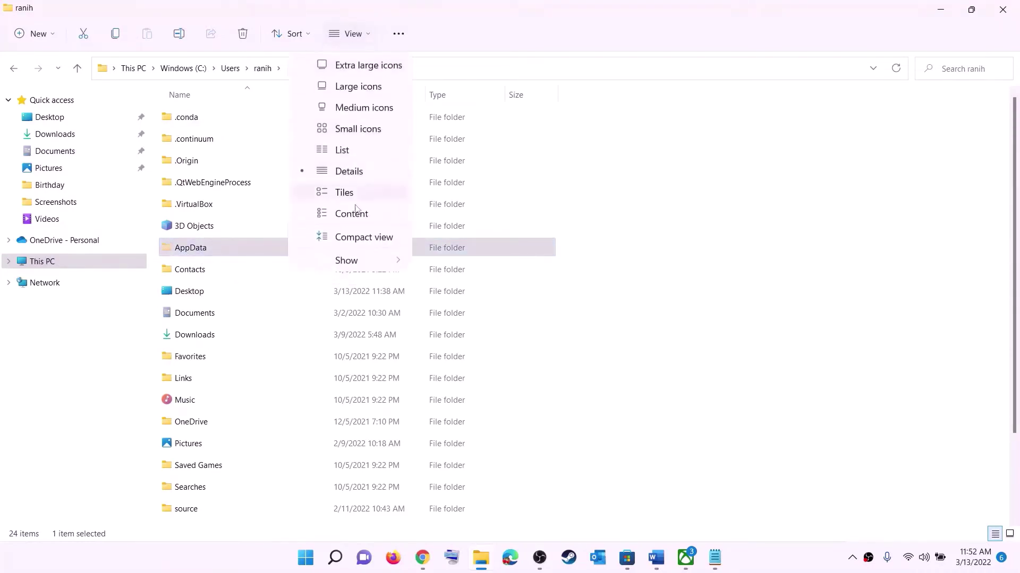
{"action": "mouse_move", "coordinate": [352, 260]}
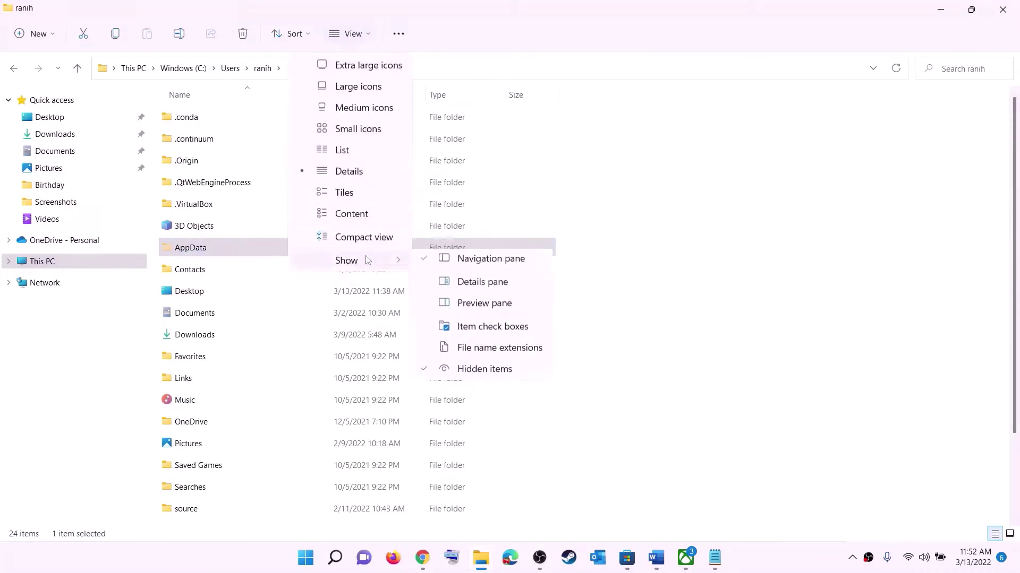
{"action": "left_click", "coordinate": [206, 251]}
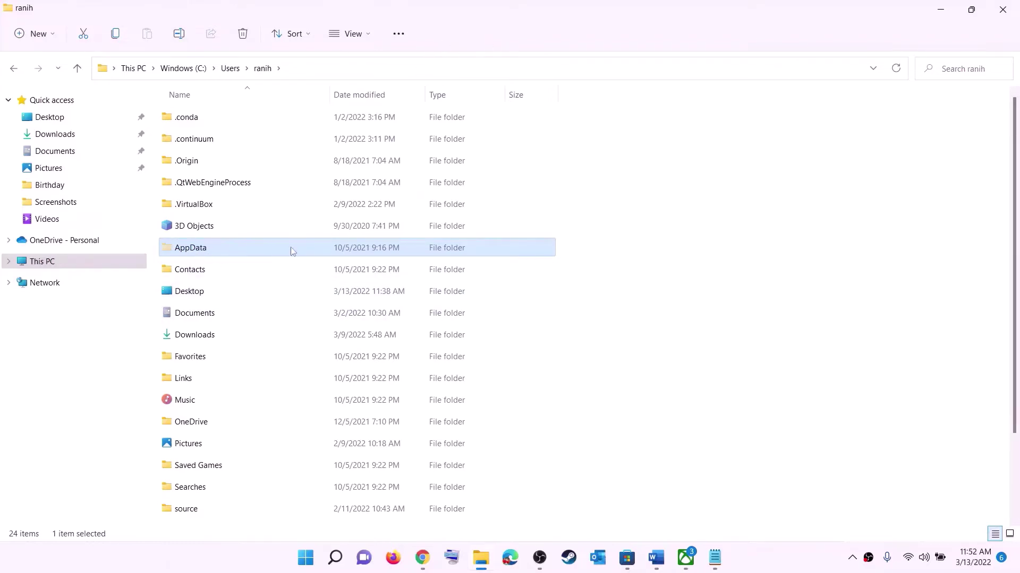
{"action": "key", "text": "F2"}
Cancel the accidental AppData rename and open AppData > Local > Packages
{"action": "left_click", "coordinate": [230, 250]}
{"action": "double_click", "coordinate": [230, 250]}
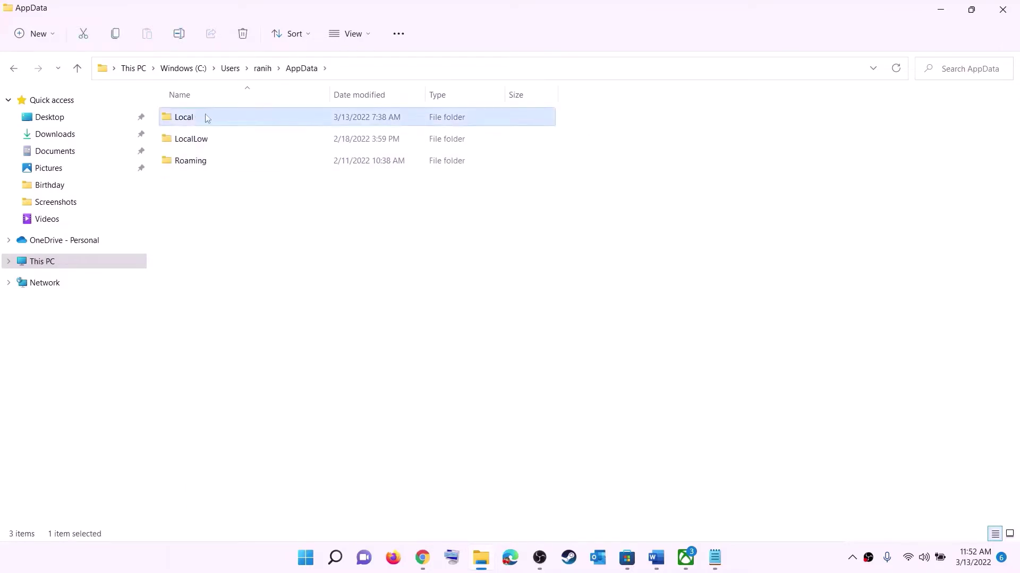
{"action": "double_click", "coordinate": [205, 117]}
{"action": "key", "text": "p"}
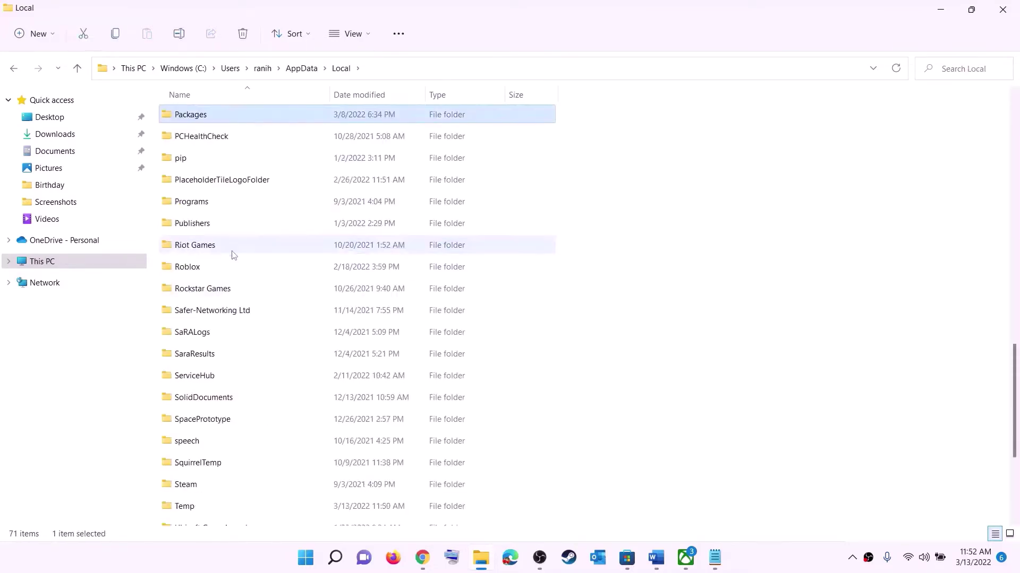
{"action": "left_click", "coordinate": [216, 120]}
{"action": "double_click", "coordinate": [237, 112]}
{"action": "scroll", "coordinate": [301, 345], "scroll_direction": "down", "scroll_amount": 15}
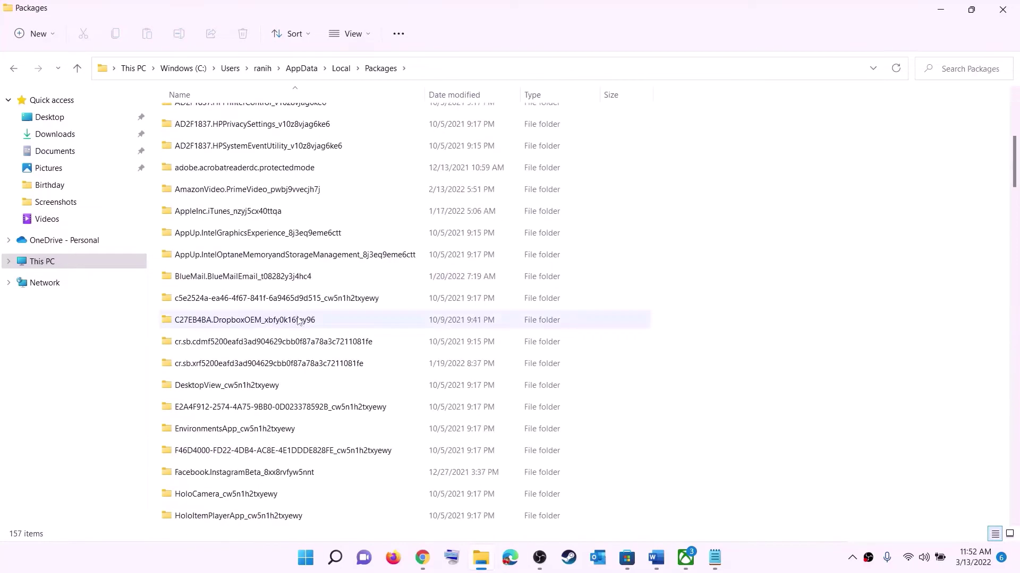
{"action": "scroll", "coordinate": [301, 345], "scroll_direction": "down", "scroll_amount": 14}
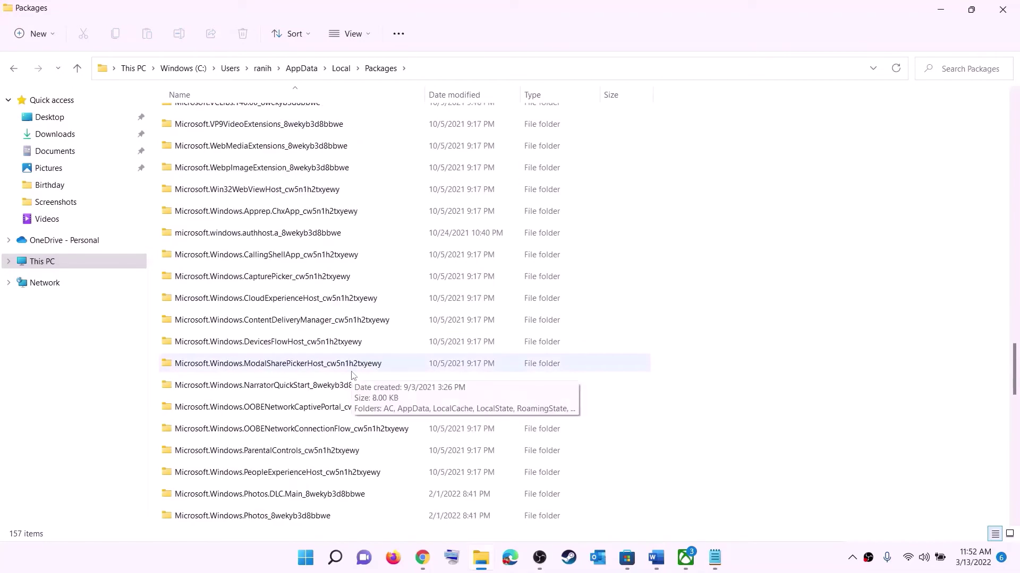
{"action": "scroll", "coordinate": [353, 375], "scroll_direction": "down", "scroll_amount": 6}
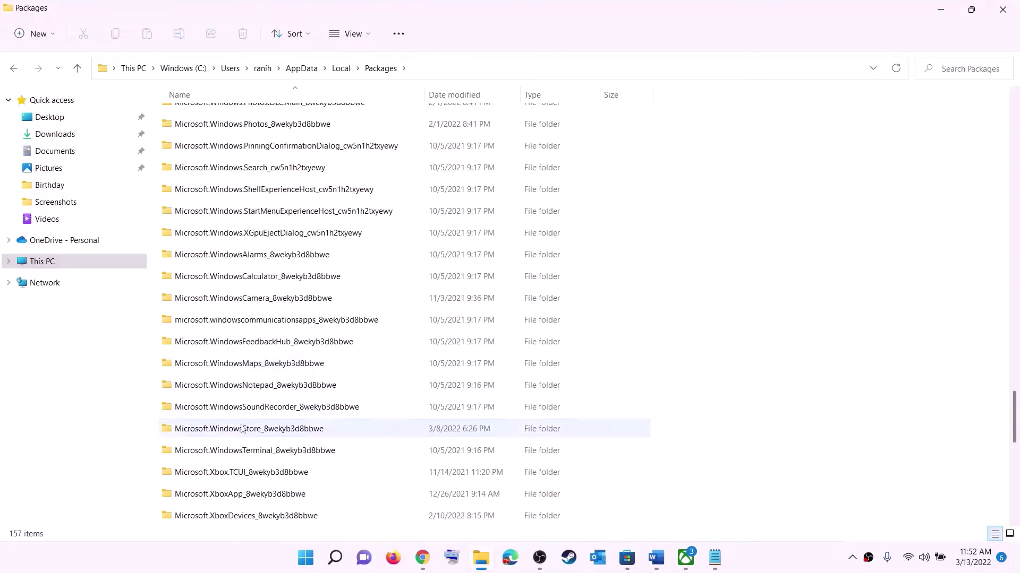
Open Microsoft.WindowsStore_8wekyb3d8bbwe and delete its LocalCache folder
{"action": "left_click", "coordinate": [228, 431]}
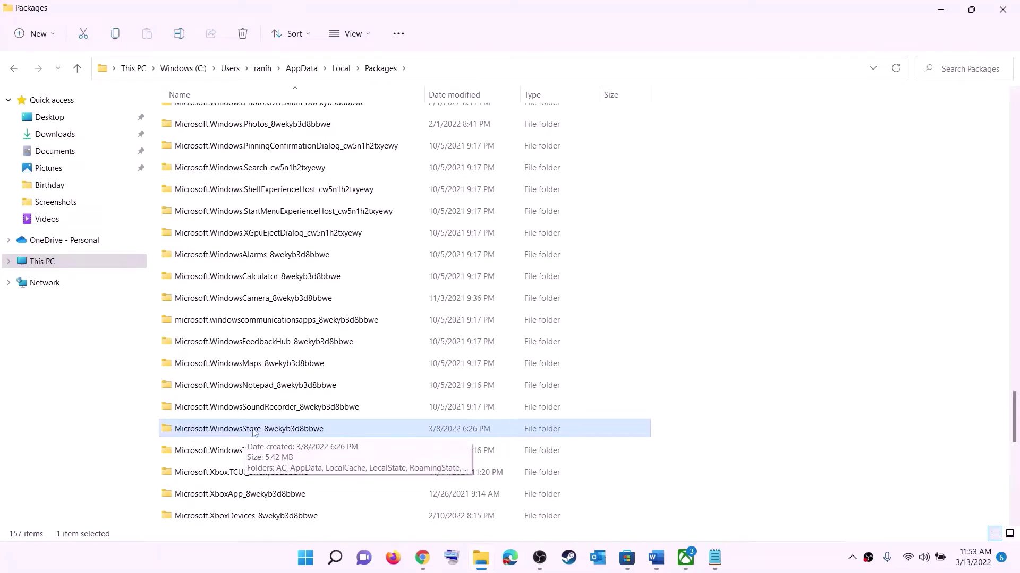
{"action": "left_click", "coordinate": [206, 432]}
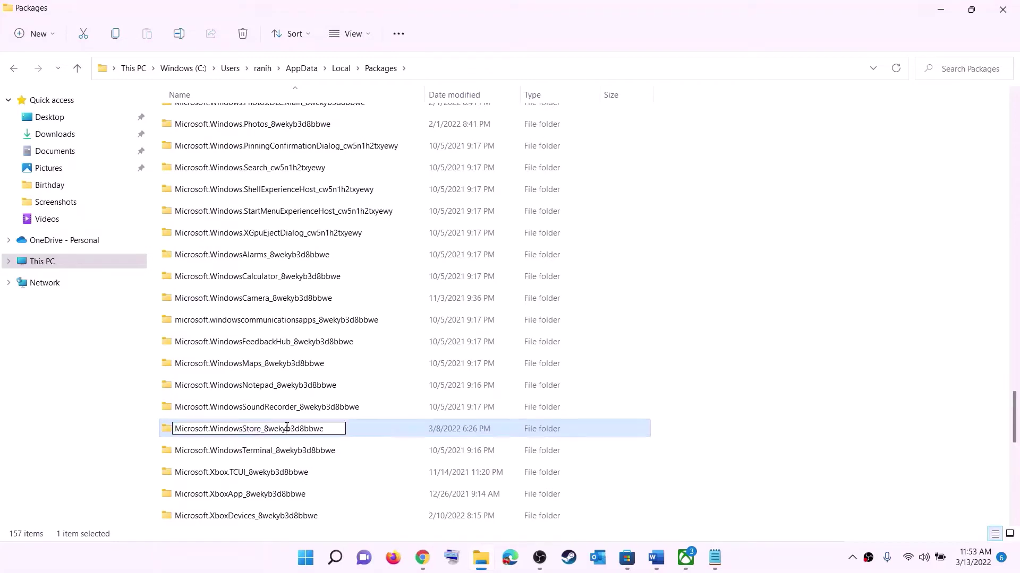
{"action": "left_click", "coordinate": [359, 432]}
{"action": "double_click", "coordinate": [360, 433]}
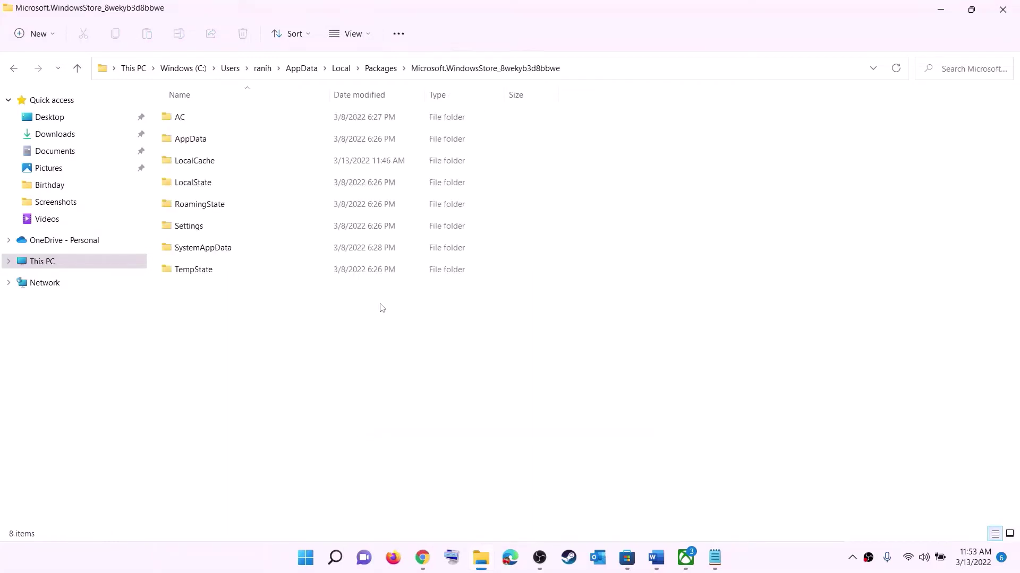
{"action": "left_click", "coordinate": [235, 165]}
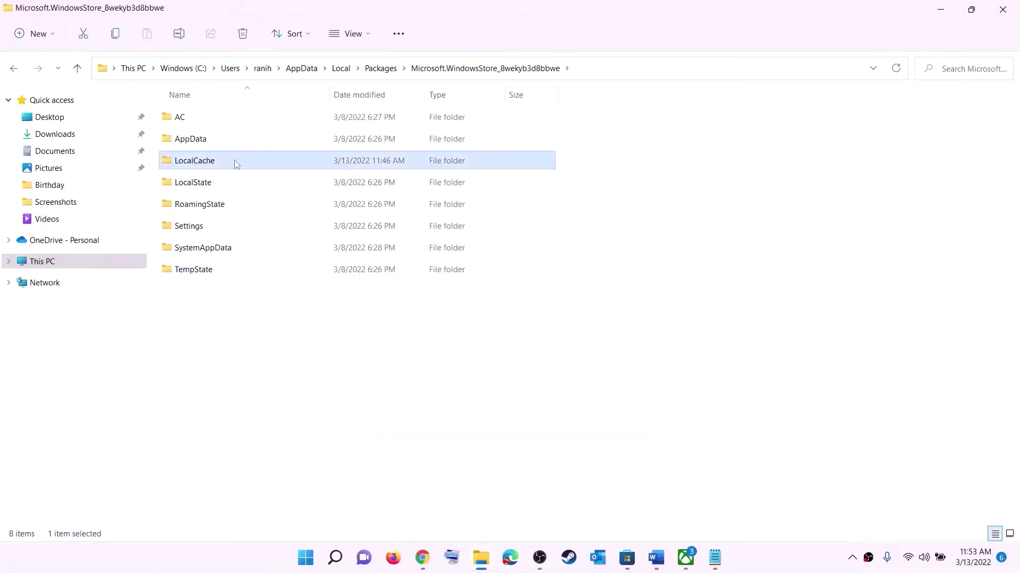
{"action": "right_click", "coordinate": [207, 167]}
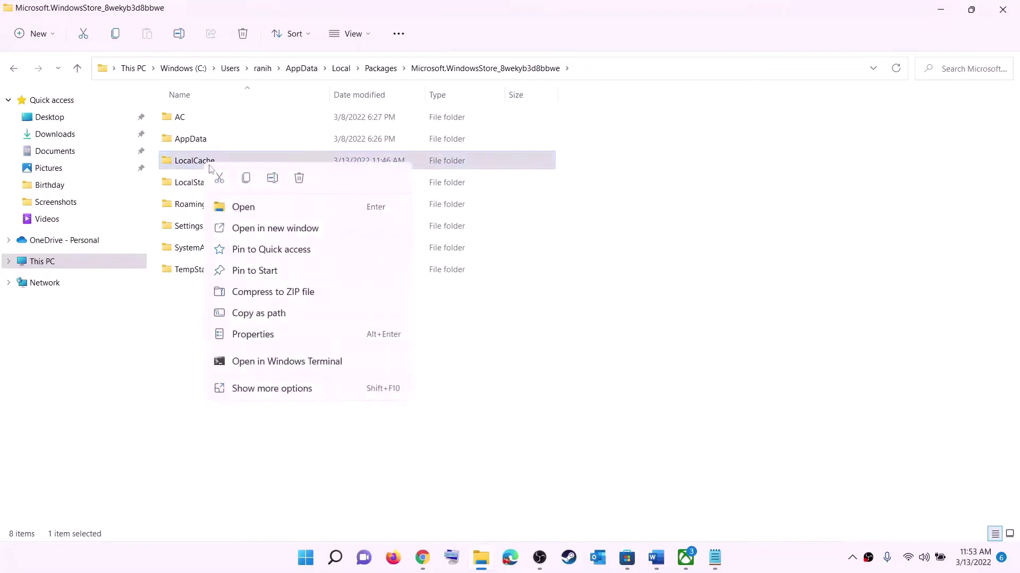
{"action": "left_click", "coordinate": [300, 180]}
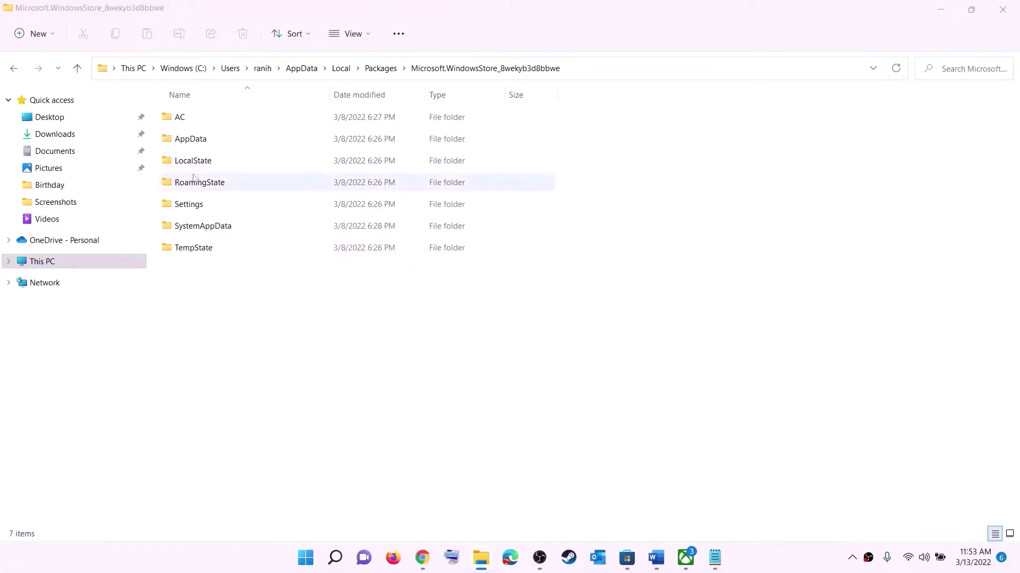
{"action": "left_click", "coordinate": [314, 558]}
Dismiss the power options and highlight the Step 5 repair/reset heading in Word
{"action": "left_click", "coordinate": [673, 514]}
{"action": "key", "text": "Escape"}
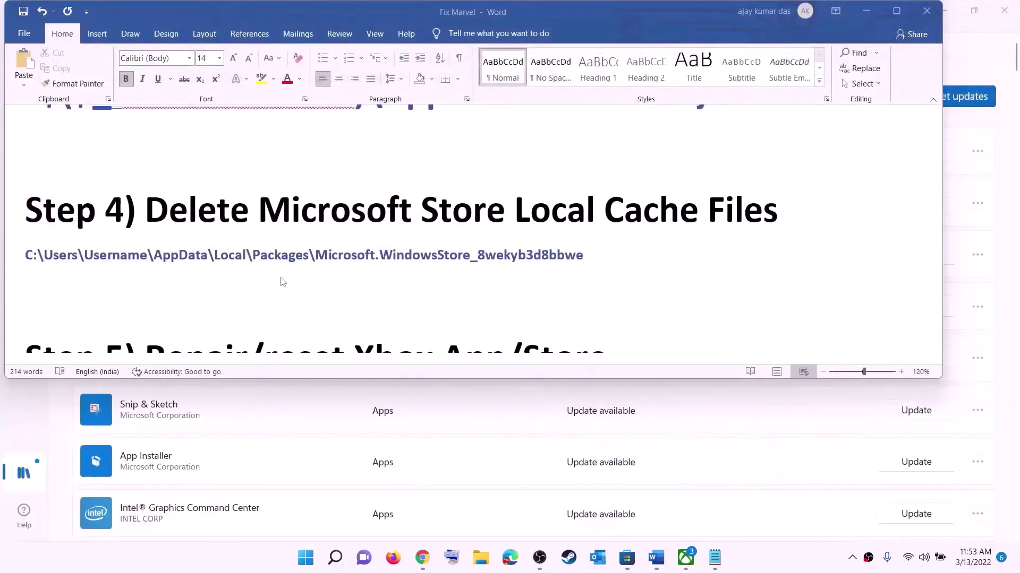
{"action": "scroll", "coordinate": [387, 264], "scroll_direction": "down", "scroll_amount": 3}
{"action": "scroll", "coordinate": [319, 274], "scroll_direction": "up", "scroll_amount": 2}
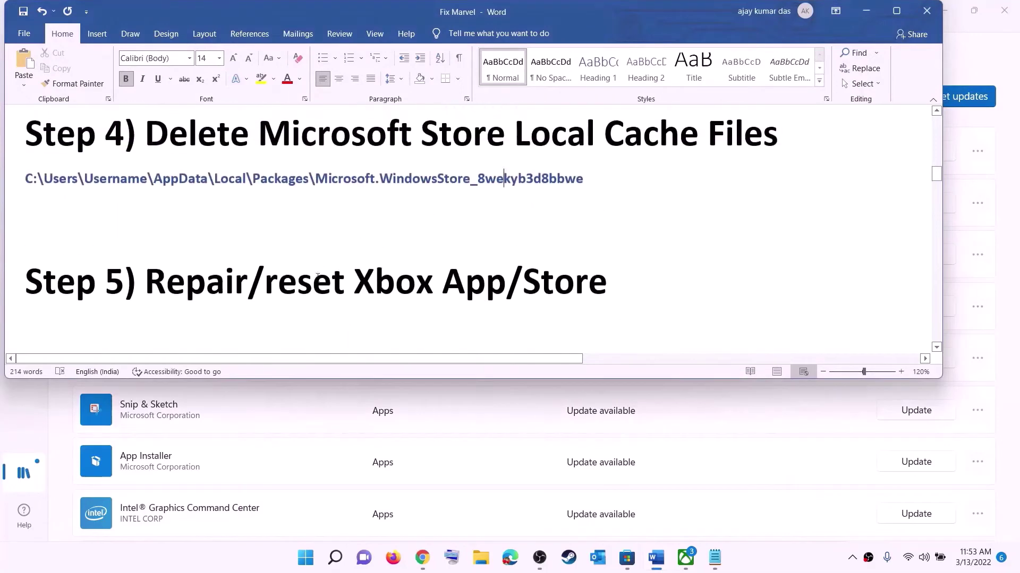
{"action": "left_click_drag", "start_coordinate": [337, 274], "coordinate": [629, 281]}
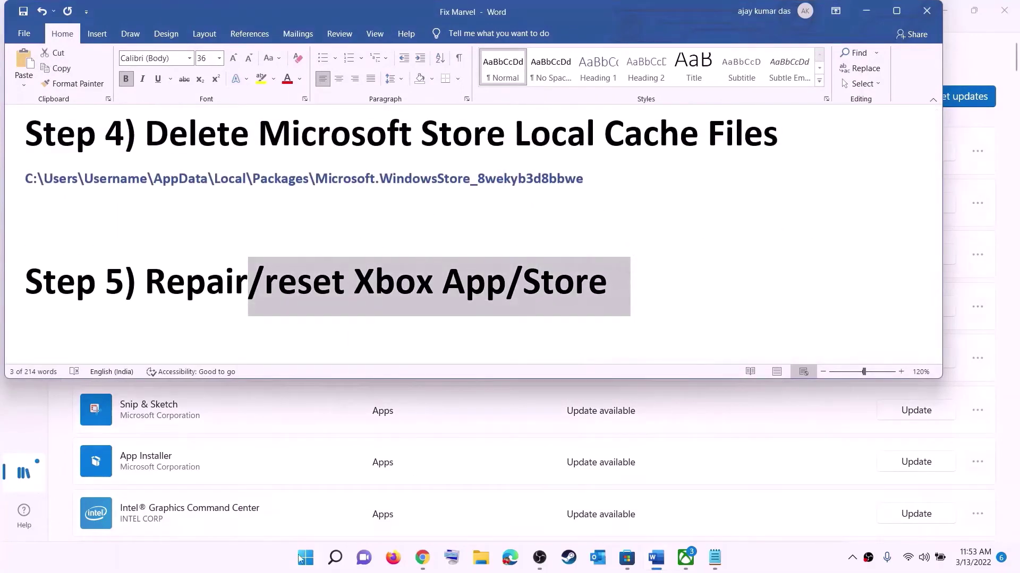
Search Start for 'xbox' and open the Xbox app's App settings page
{"action": "left_click", "coordinate": [305, 559]}
{"action": "type", "text": "xbox"}
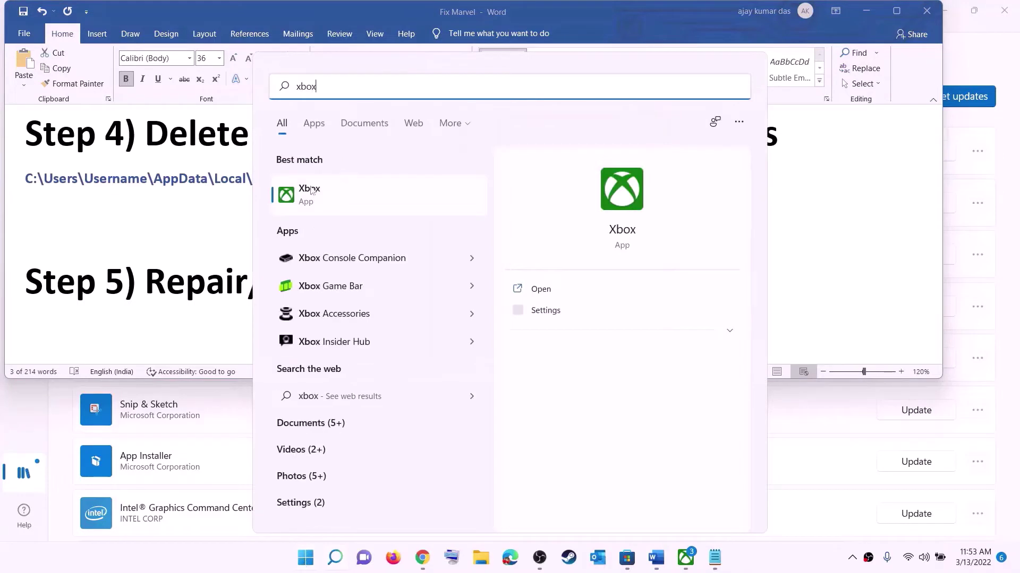
{"action": "right_click", "coordinate": [318, 196]}
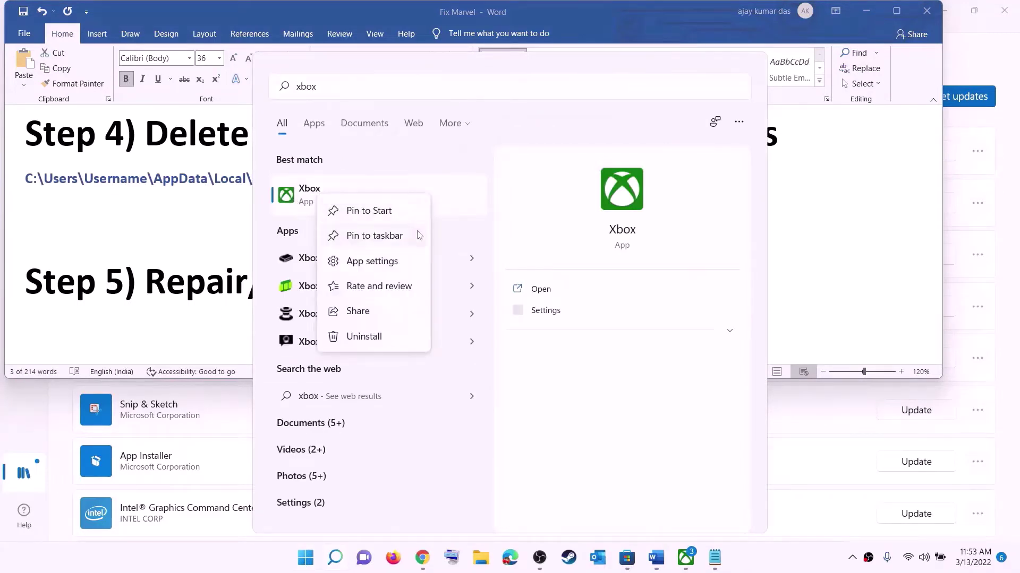
{"action": "left_click", "coordinate": [382, 263]}
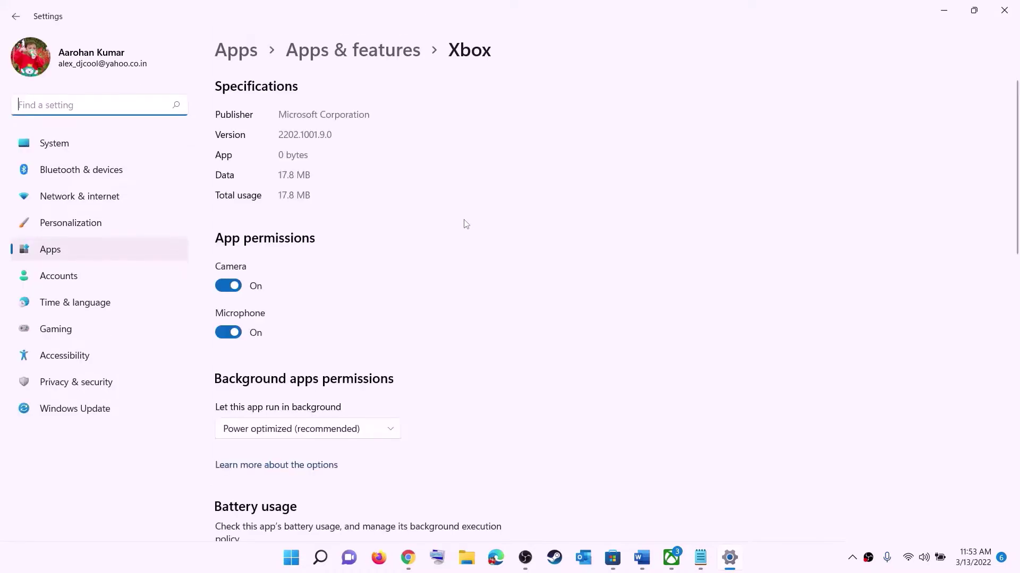
Repair the Xbox app, reset it with confirmation, then search Start for 'store'
{"action": "scroll", "coordinate": [434, 284], "scroll_direction": "down", "scroll_amount": 10}
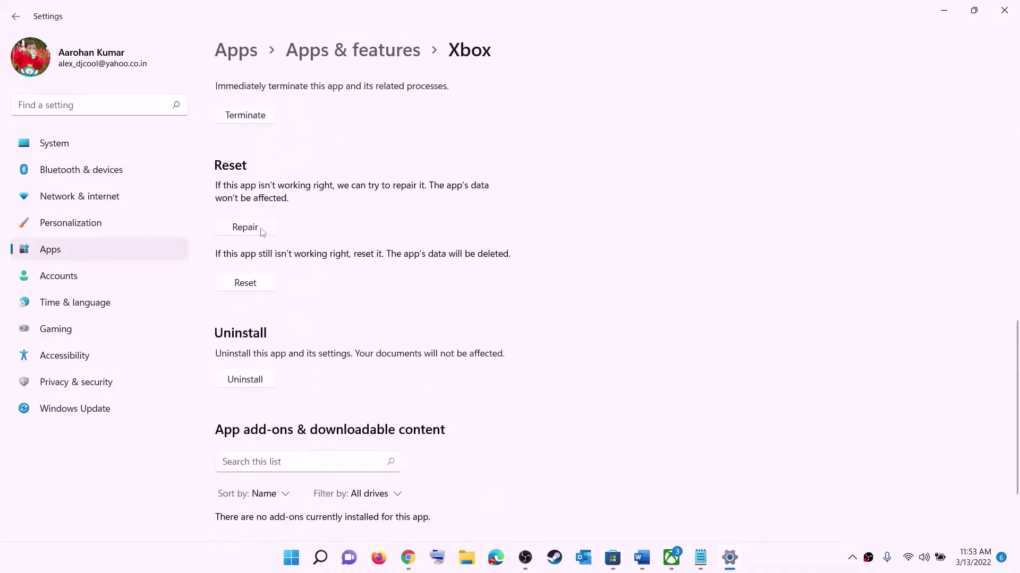
{"action": "left_click", "coordinate": [245, 228]}
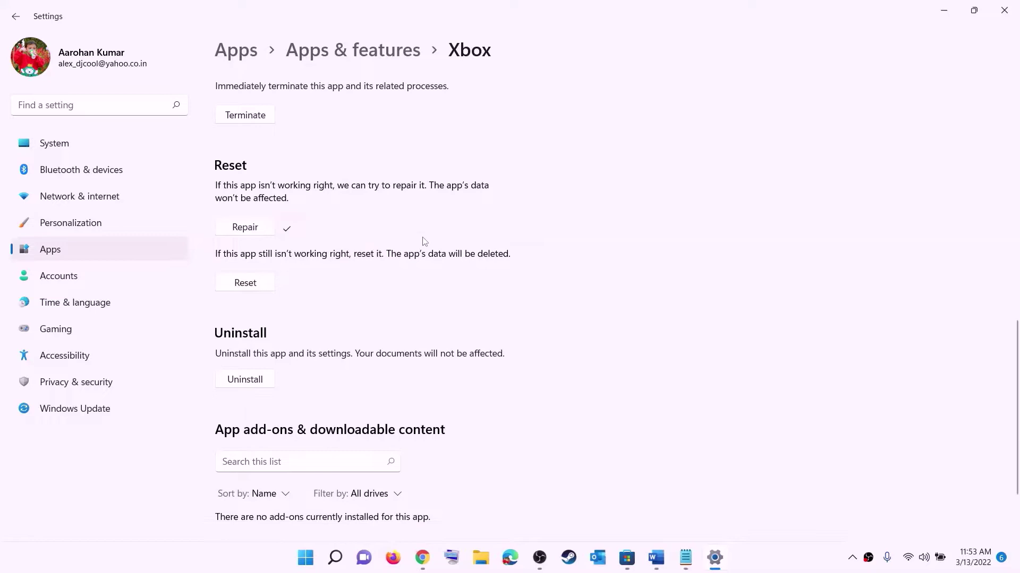
{"action": "left_click", "coordinate": [250, 290]}
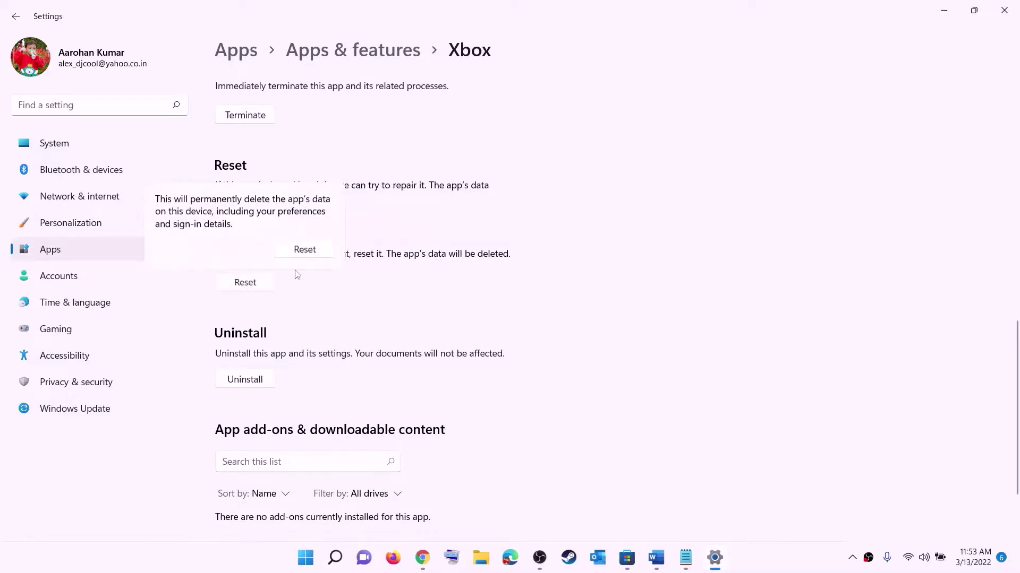
{"action": "left_click", "coordinate": [304, 250]}
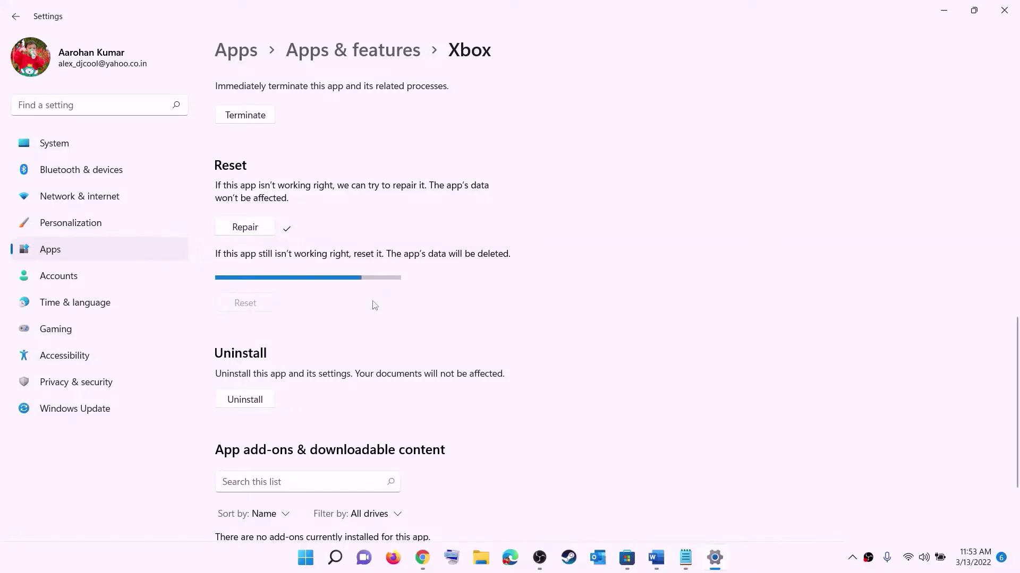
{"action": "left_click", "coordinate": [303, 564]}
{"action": "type", "text": "store"}
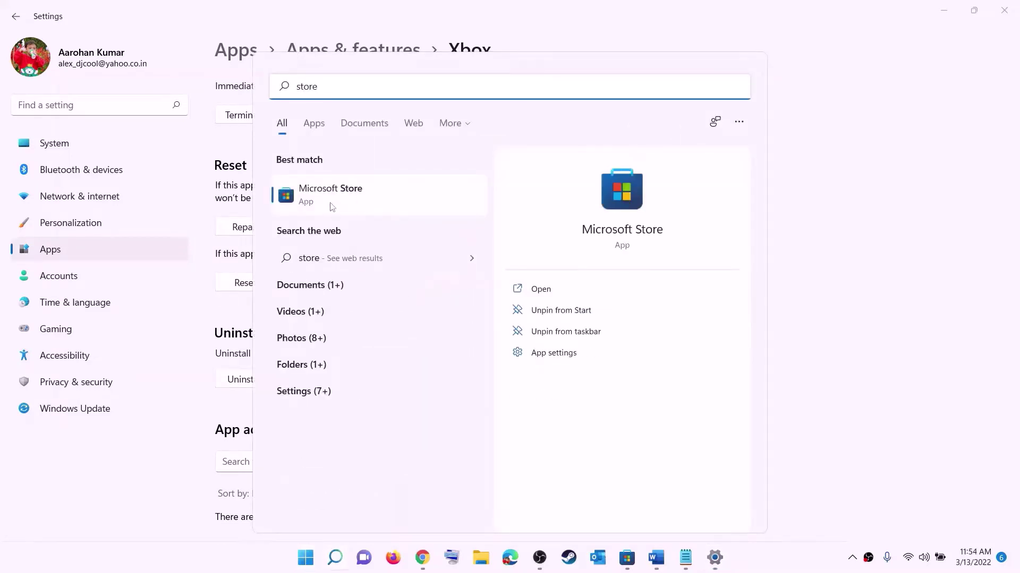
Open Microsoft Store's App settings, repair it, then reset it and confirm
{"action": "right_click", "coordinate": [330, 204]}
{"action": "left_click", "coordinate": [395, 276]}
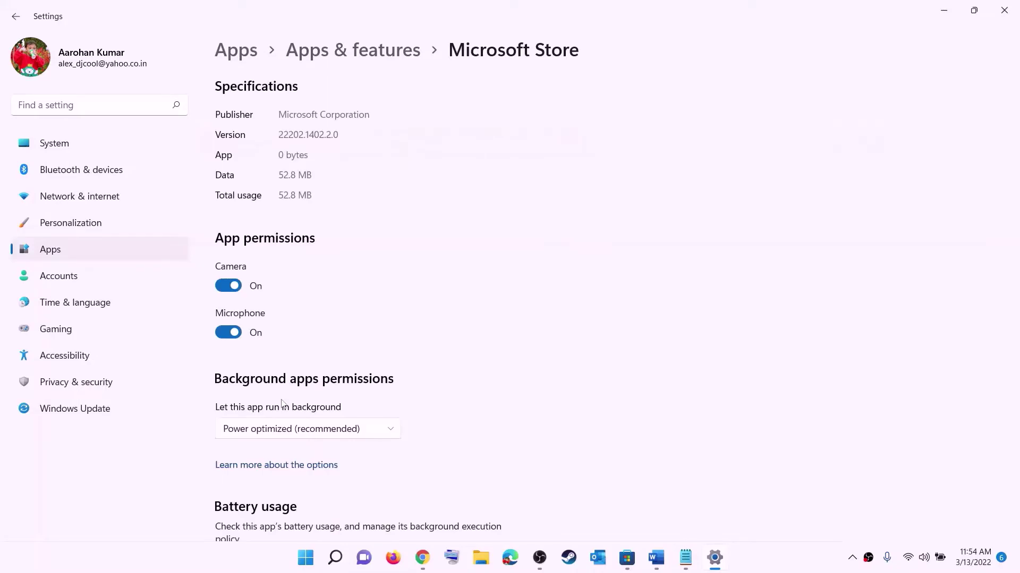
{"action": "scroll", "coordinate": [488, 303], "scroll_direction": "down", "scroll_amount": 10}
{"action": "left_click", "coordinate": [245, 383]}
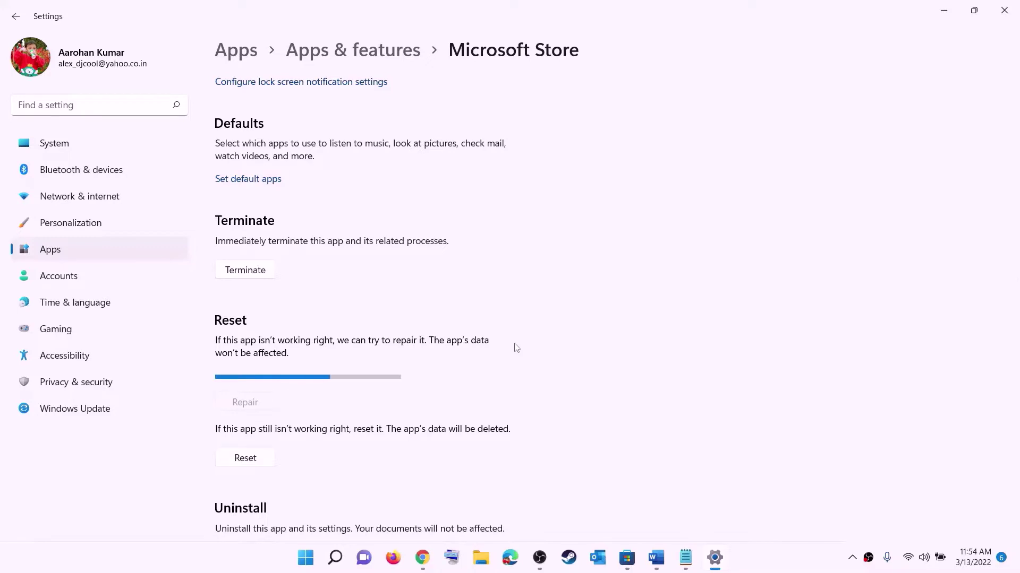
{"action": "left_click", "coordinate": [253, 462]}
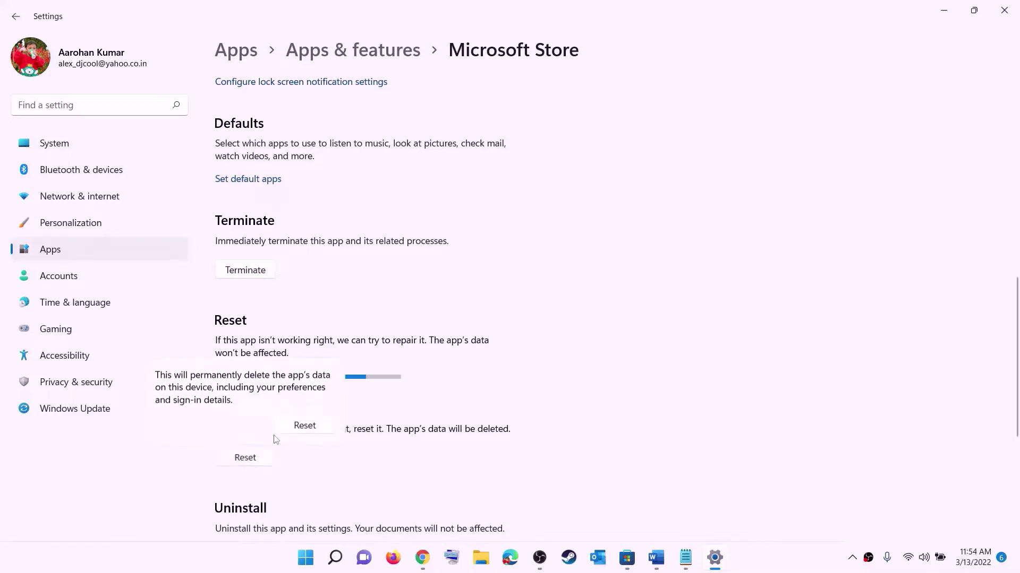
{"action": "left_click", "coordinate": [303, 424]}
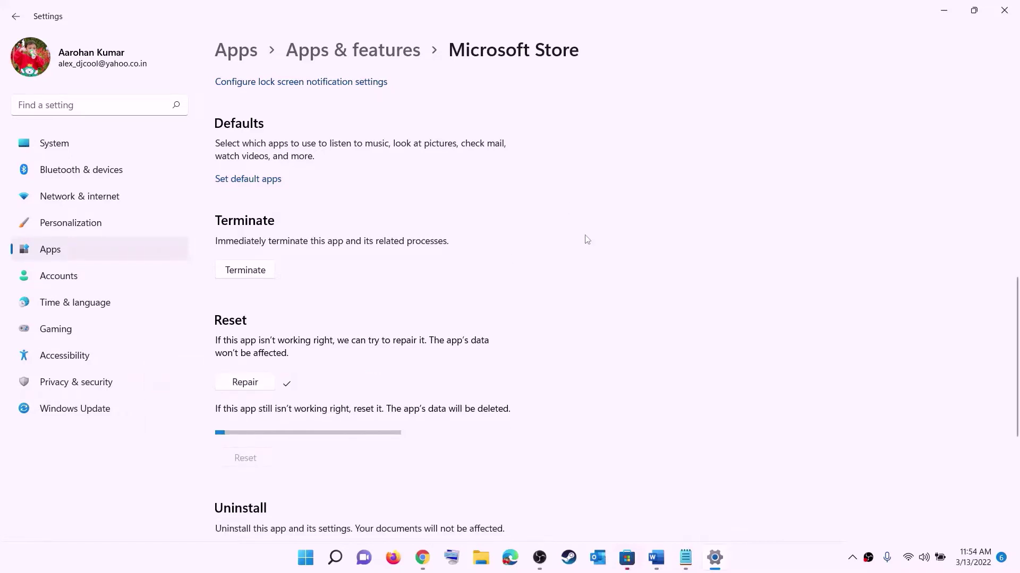
Return to the Word step list and highlight Step 6
{"action": "left_click", "coordinate": [656, 557]}
{"action": "scroll", "coordinate": [134, 293], "scroll_direction": "down", "scroll_amount": 1}
{"action": "scroll", "coordinate": [134, 292], "scroll_direction": "down", "scroll_amount": 1}
{"action": "left_click_drag", "start_coordinate": [145, 287], "coordinate": [778, 277]}
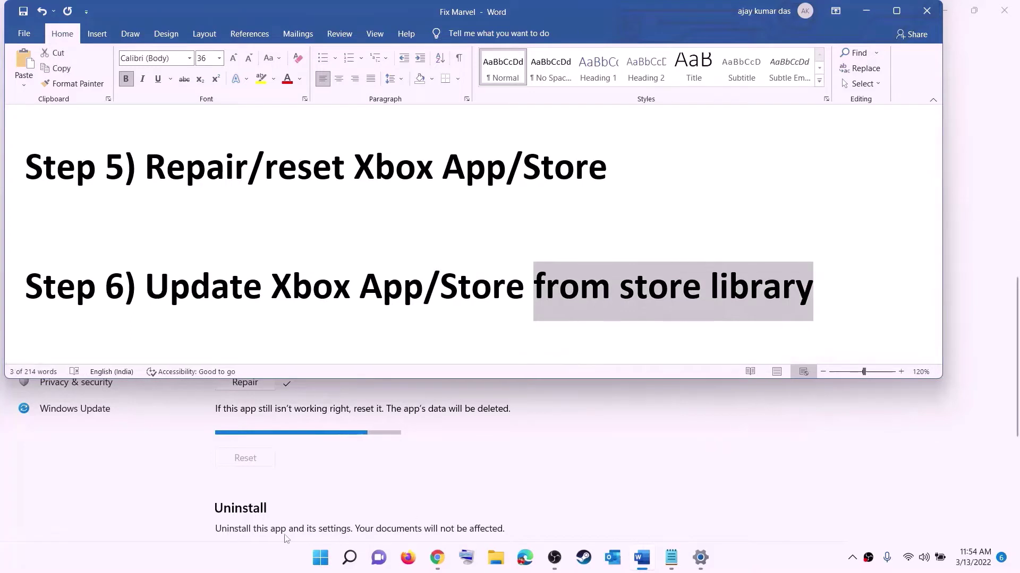
Launch Microsoft Store by searching 'store', maximize it, and open its Library
{"action": "left_click", "coordinate": [320, 557]}
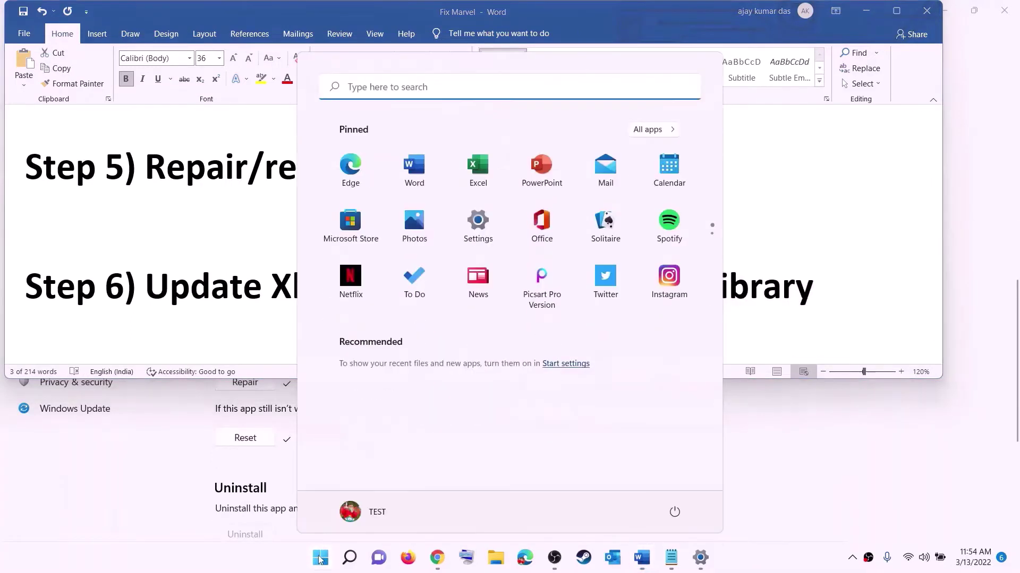
{"action": "type", "text": "store"}
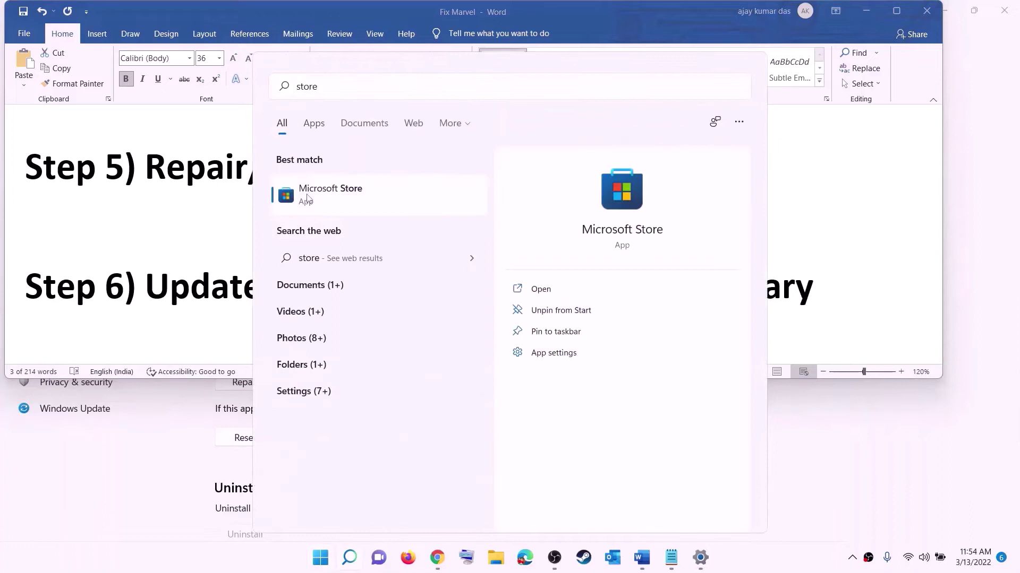
{"action": "key", "text": "Return"}
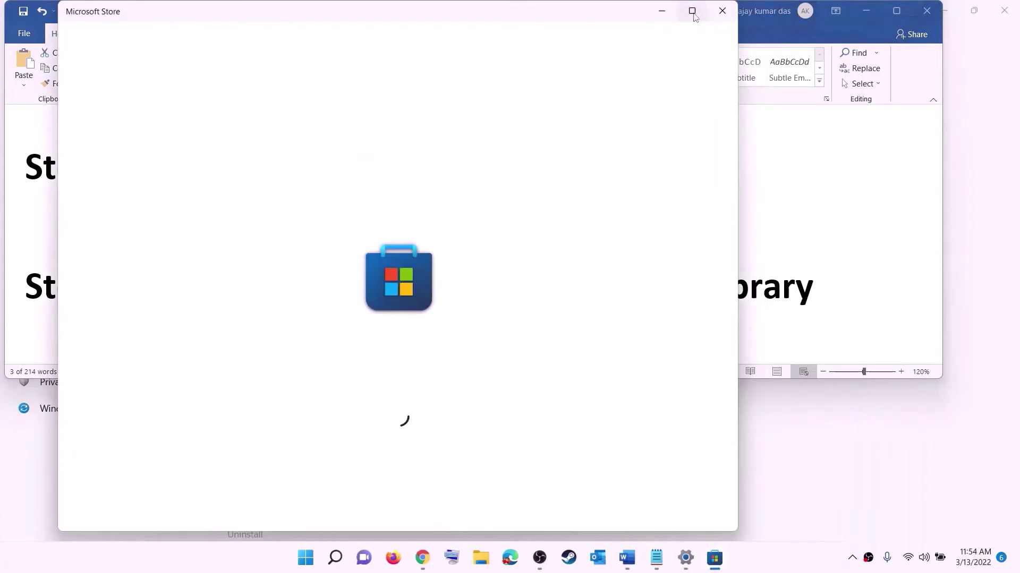
{"action": "left_click", "coordinate": [692, 10]}
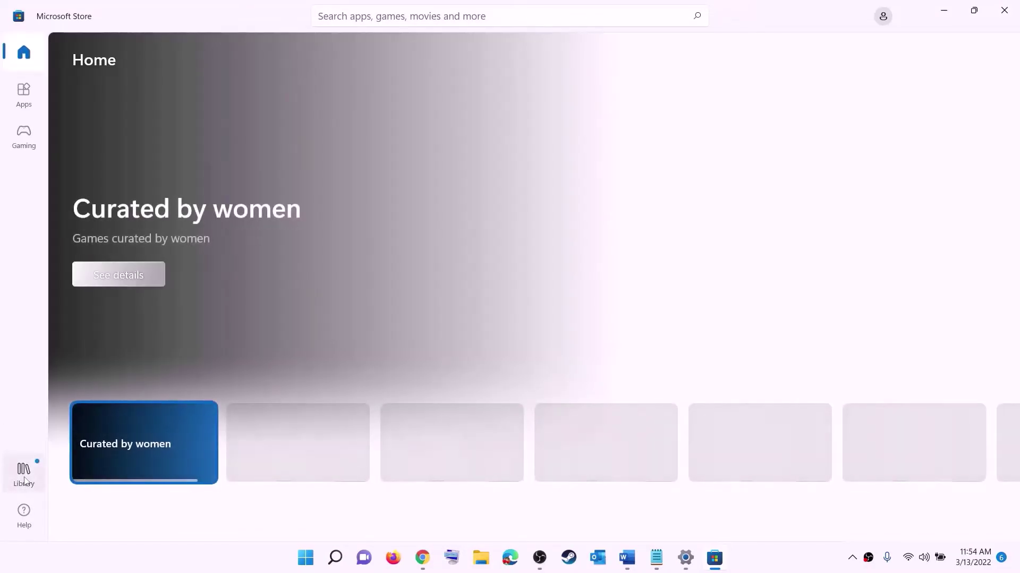
{"action": "left_click", "coordinate": [25, 478]}
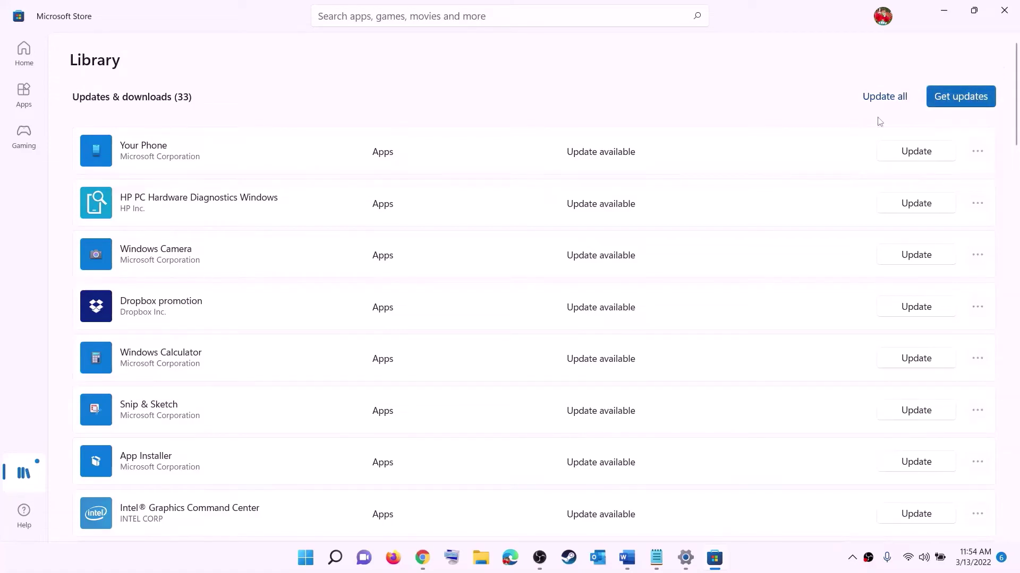
Minimize the Store and open Step 7's Xbox Identity Provider link from Word via Open Hyperlink
{"action": "left_click", "coordinate": [944, 11]}
{"action": "scroll", "coordinate": [203, 306], "scroll_direction": "down", "scroll_amount": 2}
{"action": "scroll", "coordinate": [203, 307], "scroll_direction": "down", "scroll_amount": 2}
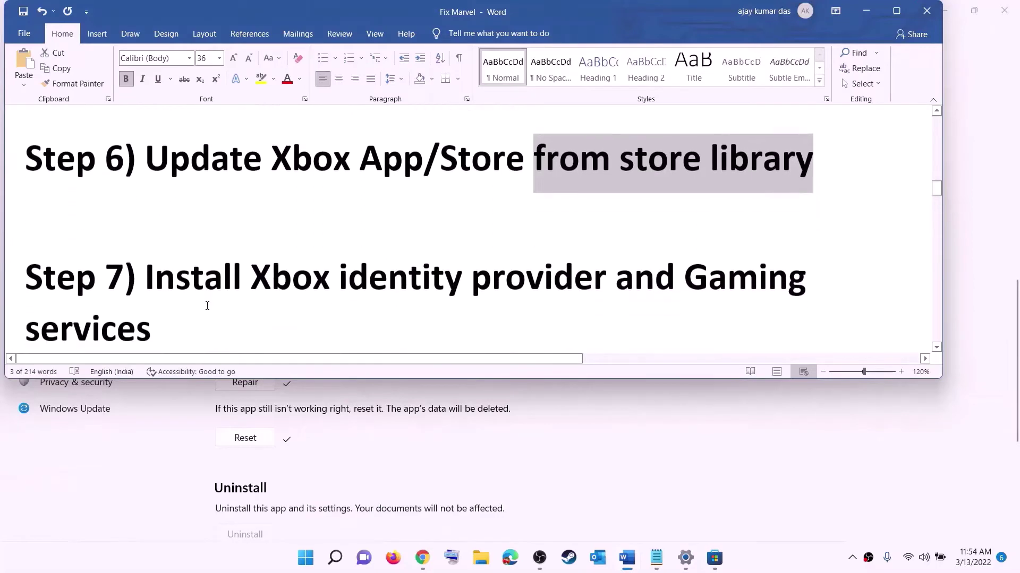
{"action": "left_click_drag", "start_coordinate": [252, 253], "coordinate": [682, 252]}
{"action": "scroll", "coordinate": [196, 284], "scroll_direction": "down", "scroll_amount": 2}
{"action": "scroll", "coordinate": [206, 285], "scroll_direction": "down", "scroll_amount": 2}
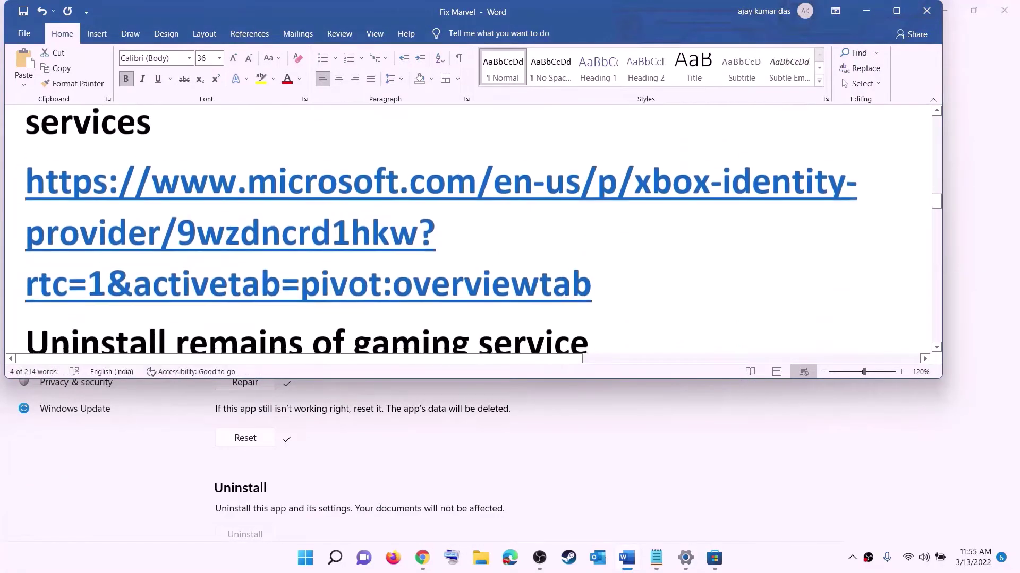
{"action": "triple_click", "coordinate": [172, 215]}
{"action": "right_click", "coordinate": [173, 215]}
{"action": "left_click", "coordinate": [229, 307]}
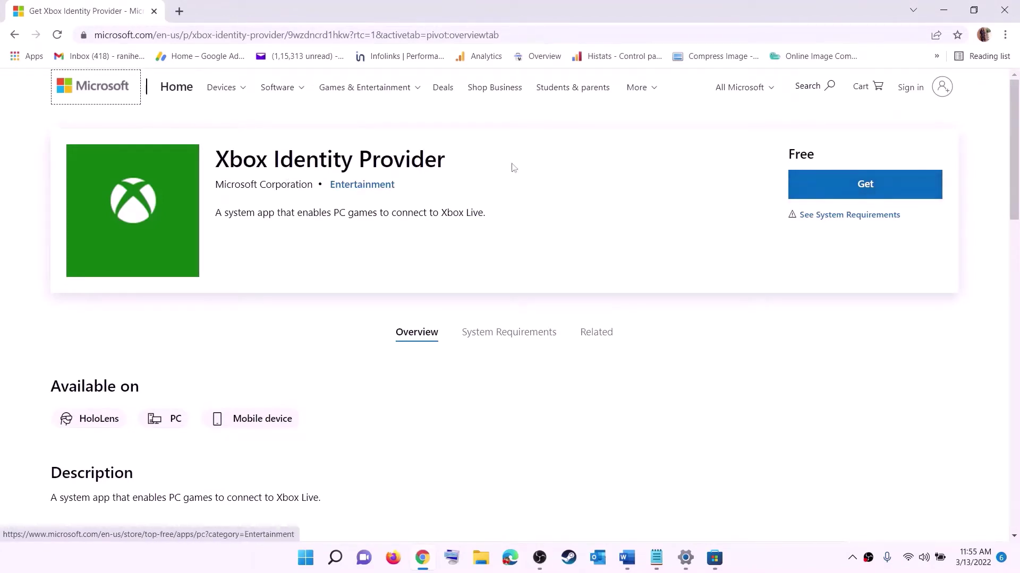
Get Xbox Identity Provider from the web page and let it open in Microsoft Store
{"action": "left_click", "coordinate": [861, 190]}
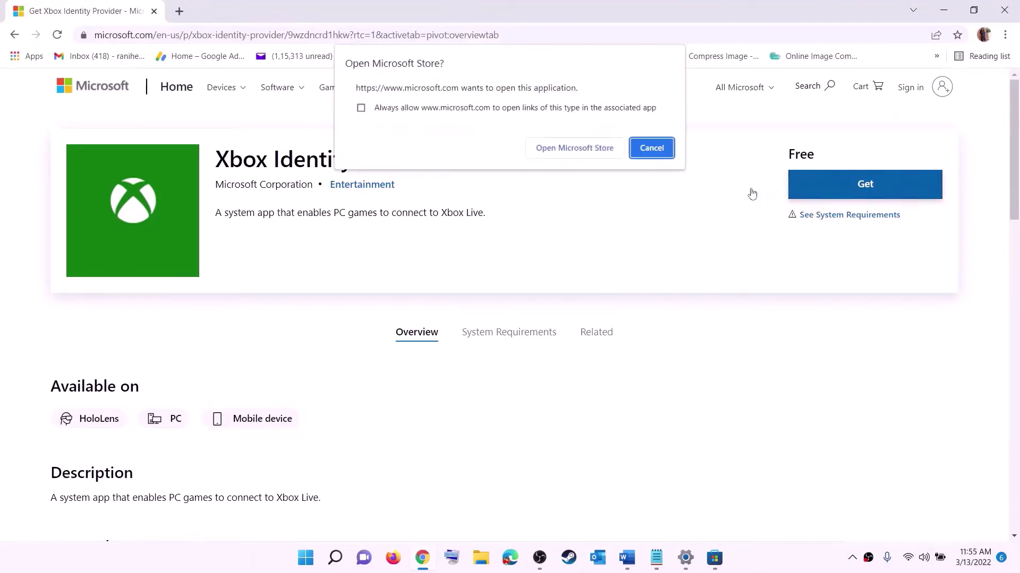
{"action": "left_click", "coordinate": [569, 150]}
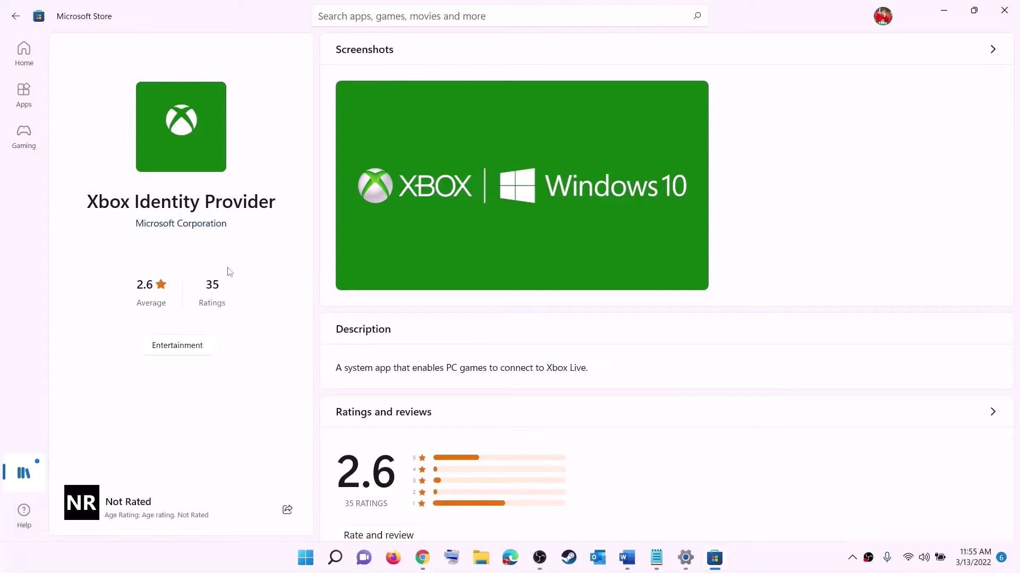
{"action": "left_click_drag", "start_coordinate": [93, 202], "coordinate": [275, 196]}
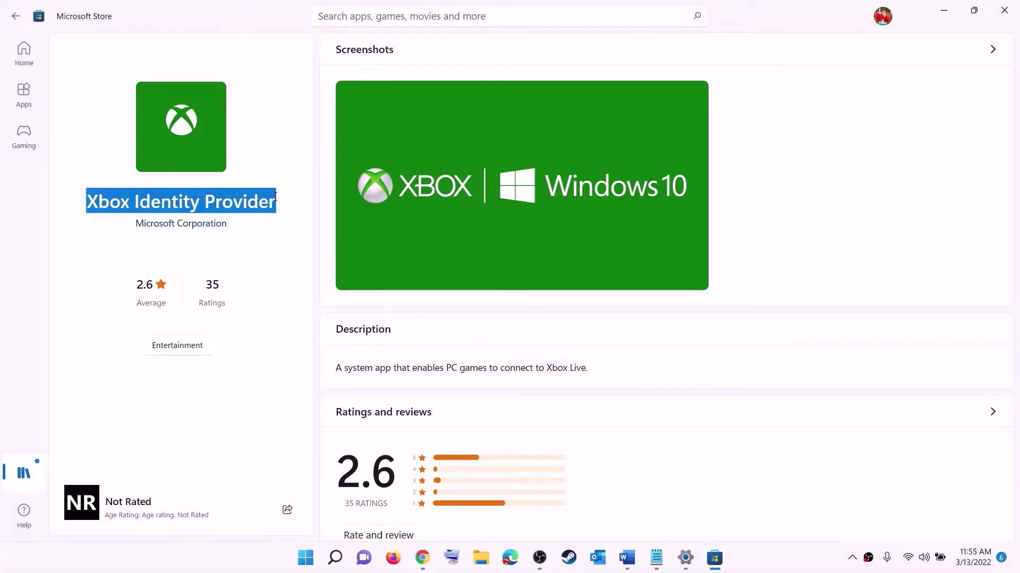
{"action": "left_click", "coordinate": [173, 269]}
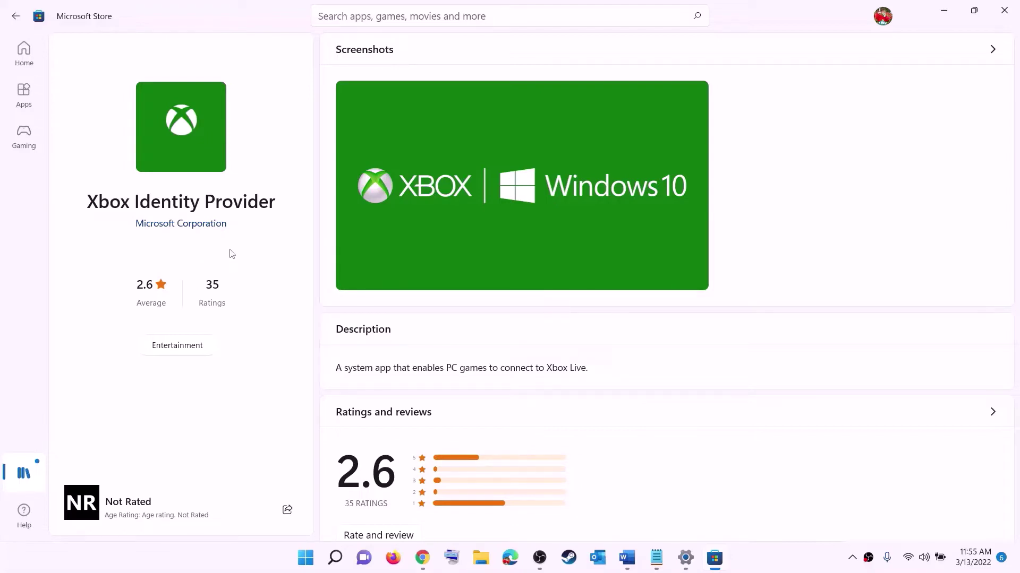
{"action": "key", "text": "alt+Tab"}
{"action": "left_click", "coordinate": [627, 557]}
Copy the 'get-appxpackage Microsoft.GamingServices | remove-AppxPackage -allusers' command from Word
{"action": "scroll", "coordinate": [292, 253], "scroll_direction": "down", "scroll_amount": 5}
{"action": "triple_click", "coordinate": [379, 256]}
{"action": "key", "text": "ctrl+c"}
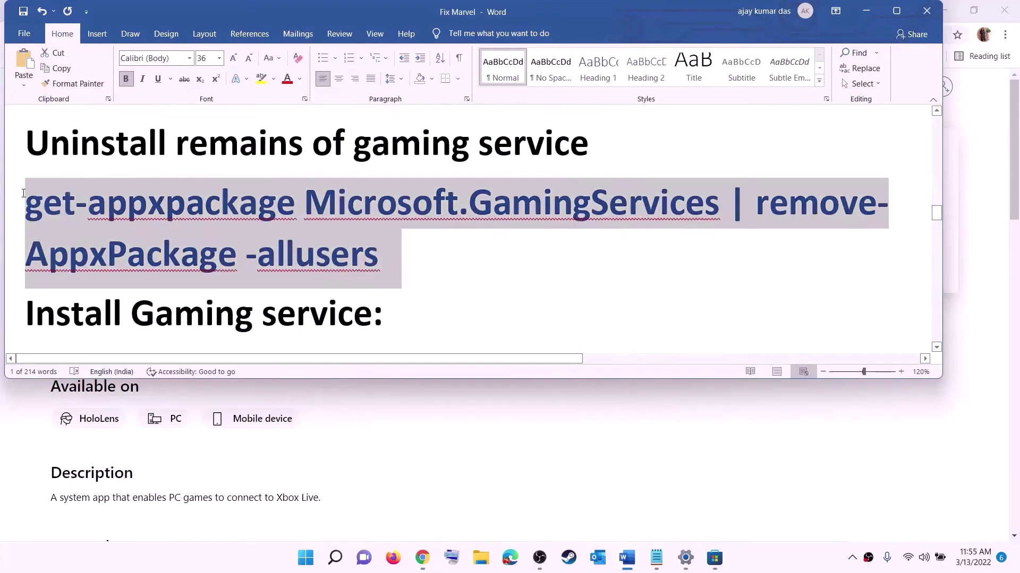
{"action": "right_click", "coordinate": [110, 223]}
{"action": "left_click", "coordinate": [152, 254]}
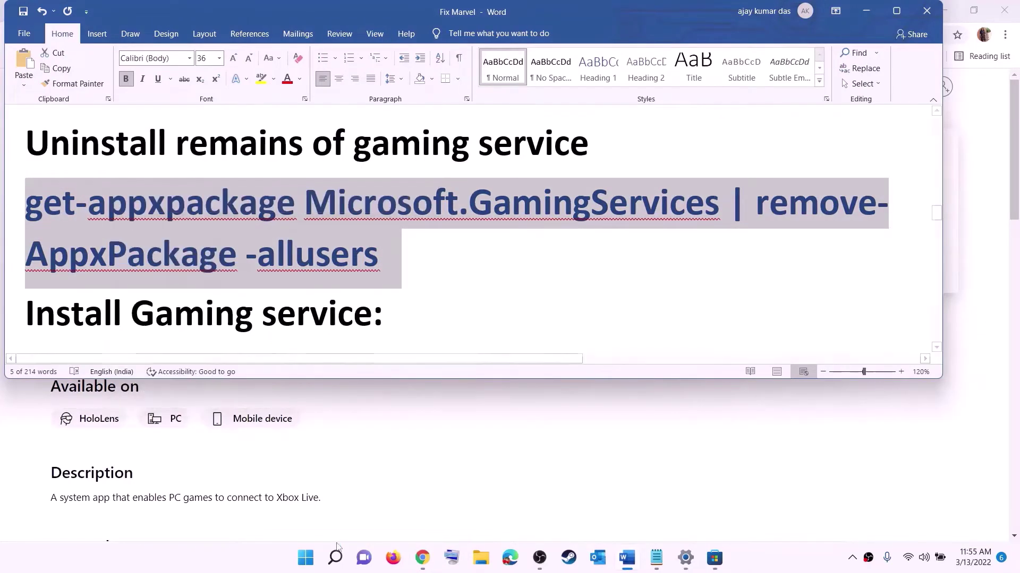
Open PowerShell as administrator, approve the UAC prompt, and paste in the removal command
{"action": "left_click", "coordinate": [307, 558]}
{"action": "type", "text": "pow"}
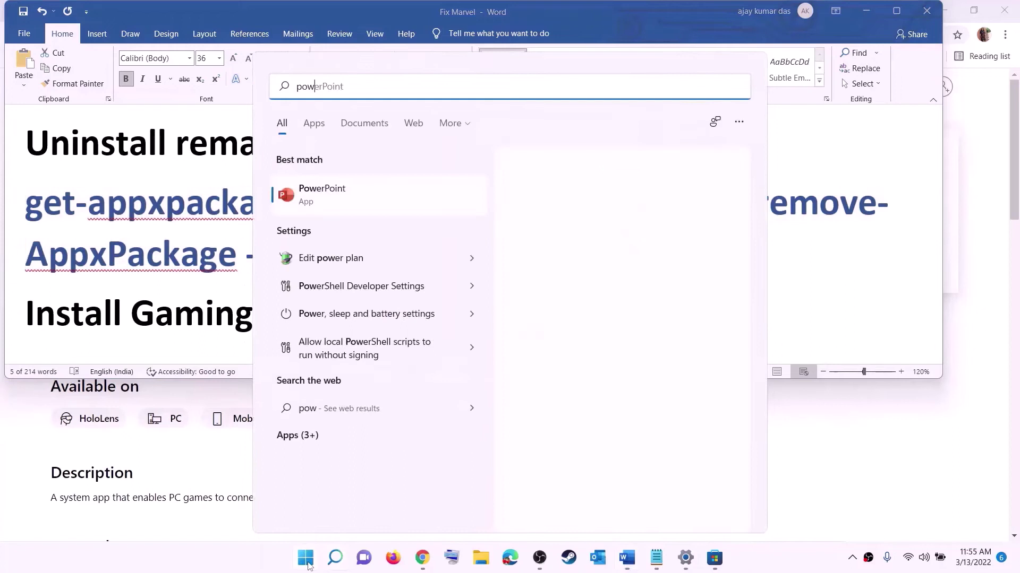
{"action": "type", "text": "ershell"}
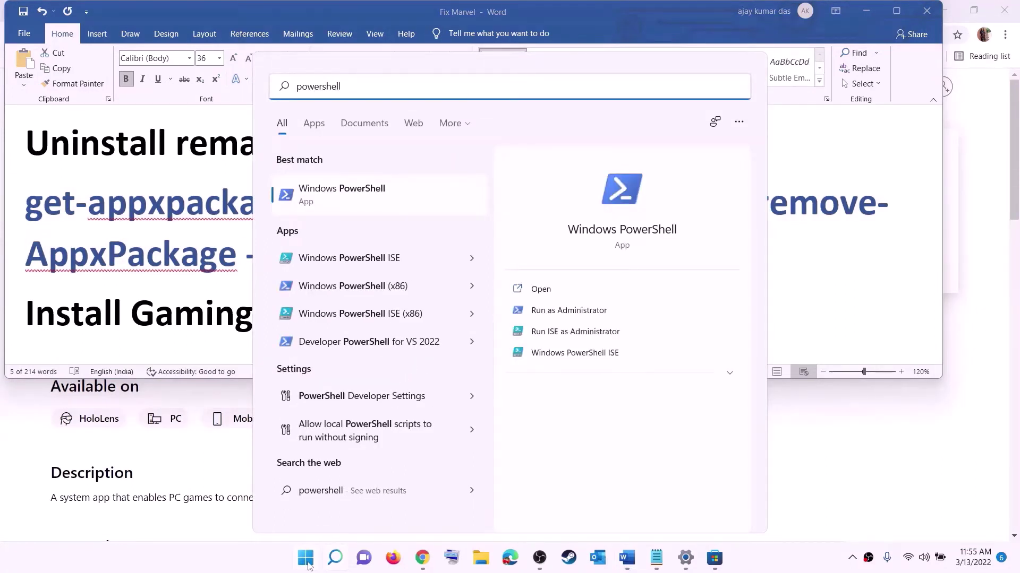
{"action": "right_click", "coordinate": [350, 204]}
{"action": "left_click", "coordinate": [426, 221]}
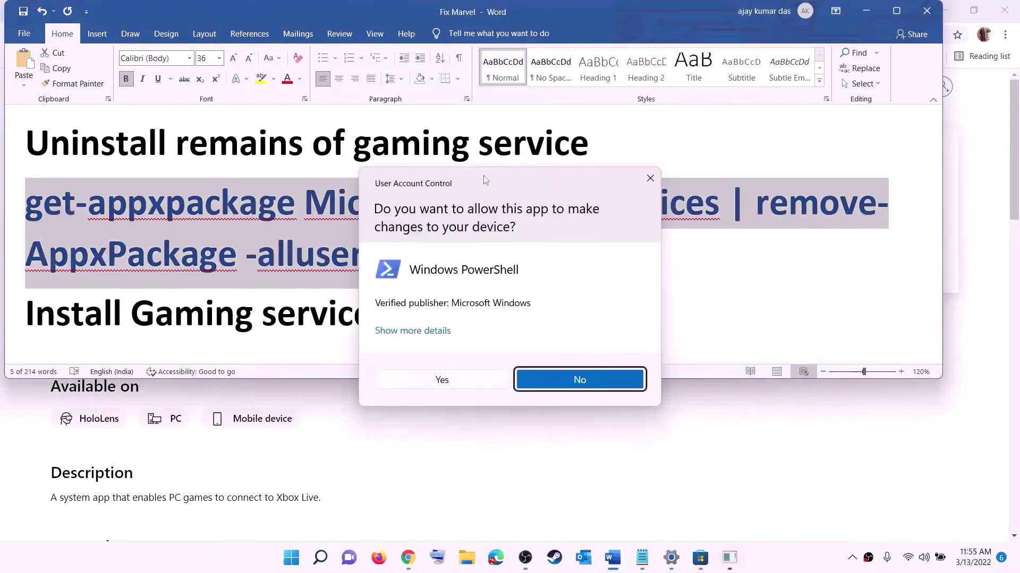
{"action": "left_click", "coordinate": [443, 381]}
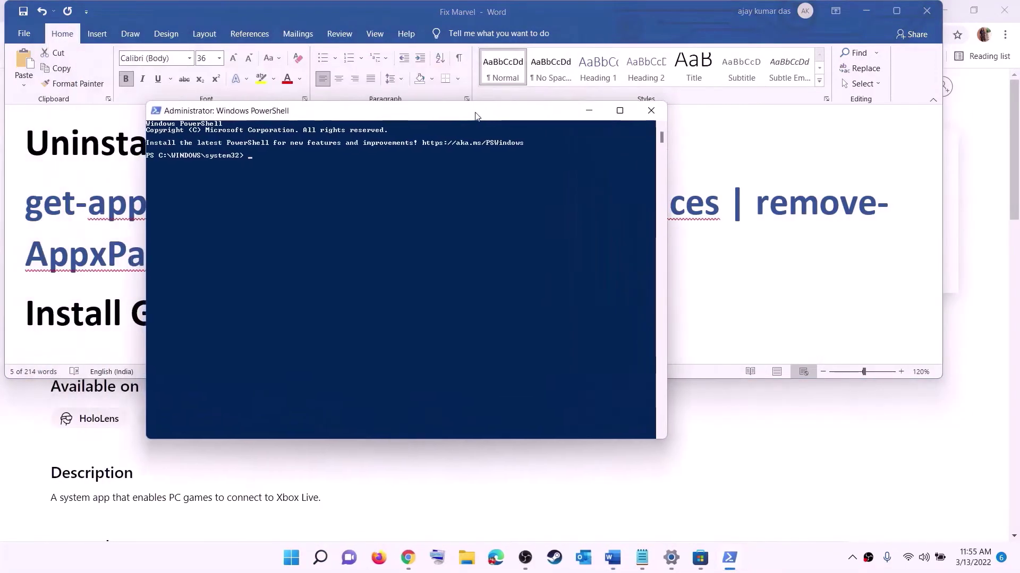
{"action": "key", "text": "ctrl+v"}
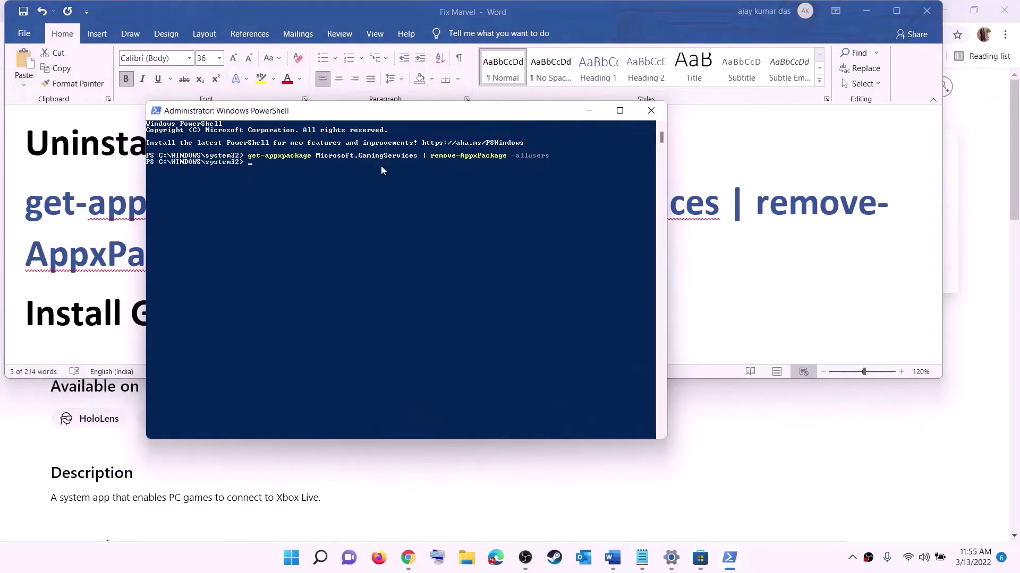
Copy the start ms-windows-store command from the Word step list
{"action": "key", "text": "alt+Tab"}
{"action": "scroll", "coordinate": [23, 242], "scroll_direction": "down", "scroll_amount": 3}
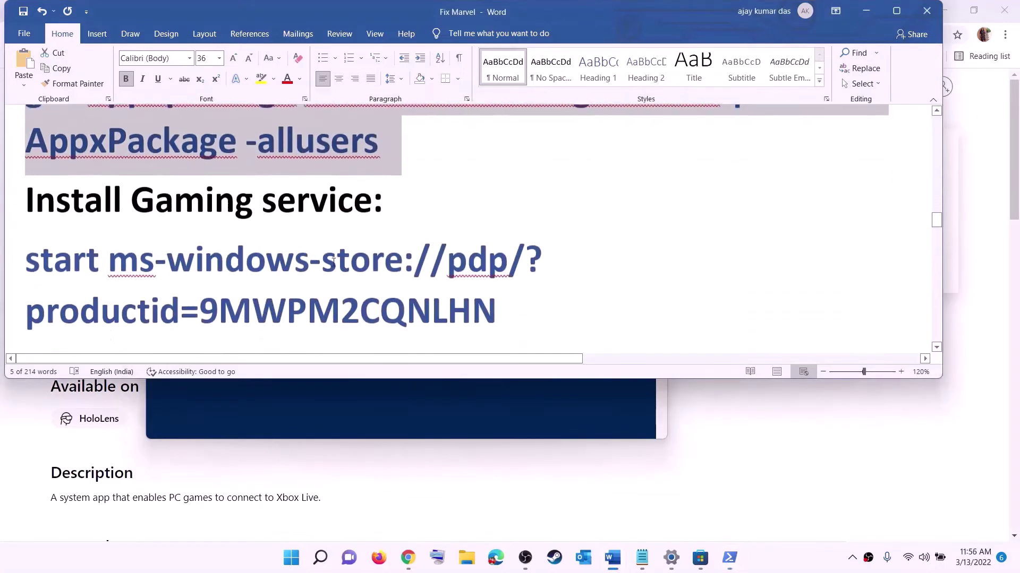
{"action": "triple_click", "coordinate": [22, 242]}
{"action": "right_click", "coordinate": [111, 240]}
{"action": "left_click", "coordinate": [139, 264]}
Run it in PowerShell, approve the Gaming Services install, and return to Word's Step 8
{"action": "key", "text": "alt+Tab"}
{"action": "right_click", "coordinate": [304, 228]}
{"action": "key", "text": "Return"}
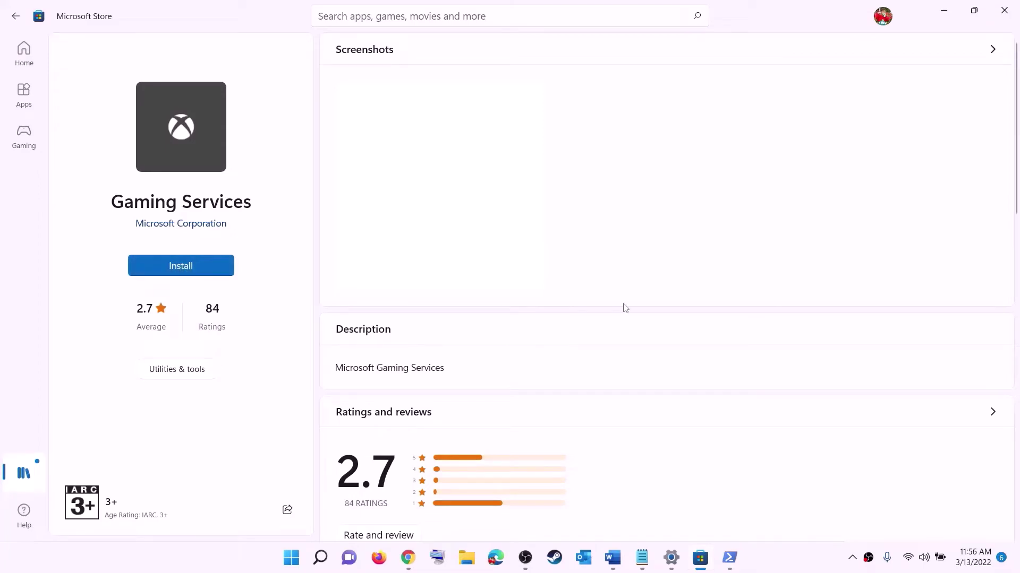
{"action": "left_click", "coordinate": [453, 383]}
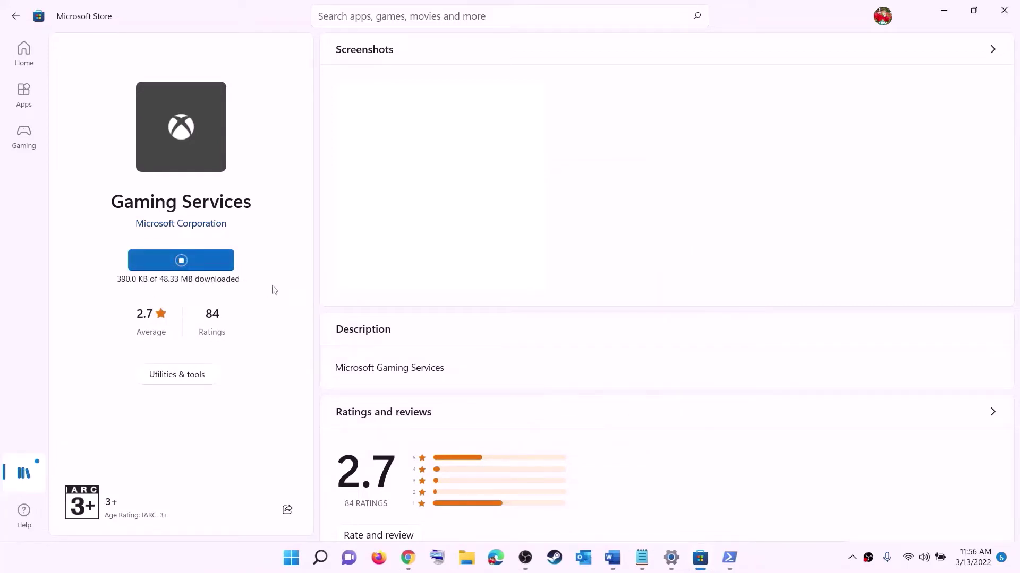
{"action": "left_click", "coordinate": [612, 557]}
{"action": "scroll", "coordinate": [340, 272], "scroll_direction": "down", "scroll_amount": 5}
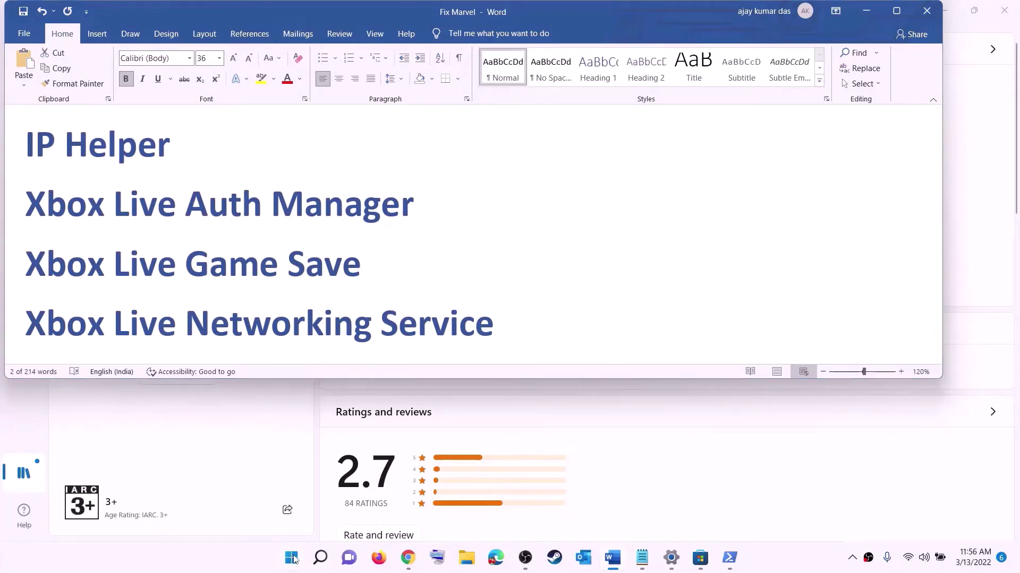
Open the Services console by searching for 'servic'
{"action": "left_click", "coordinate": [291, 557]}
{"action": "type", "text": "serv"}
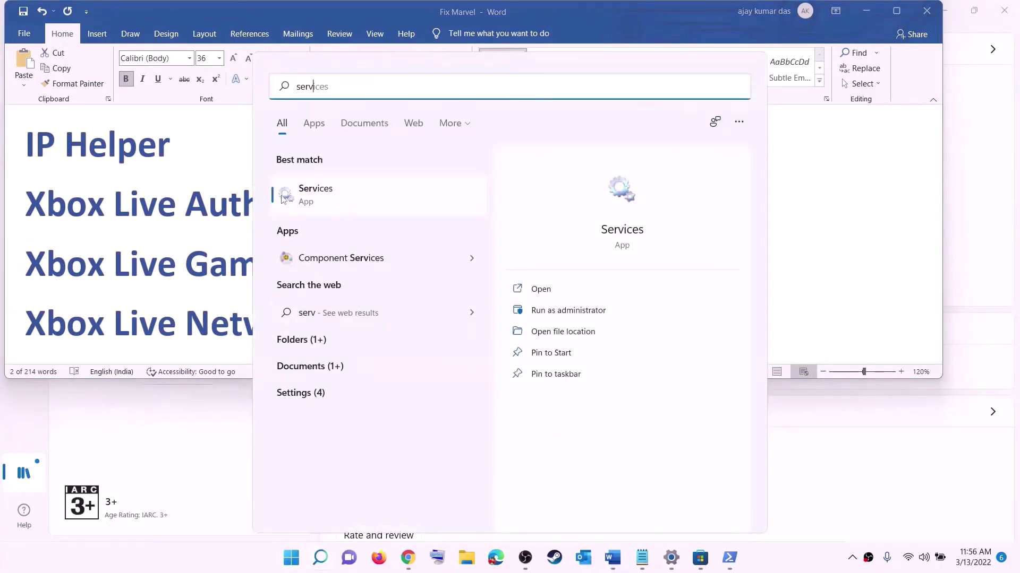
{"action": "type", "text": "ic"}
{"action": "key", "text": "Return"}
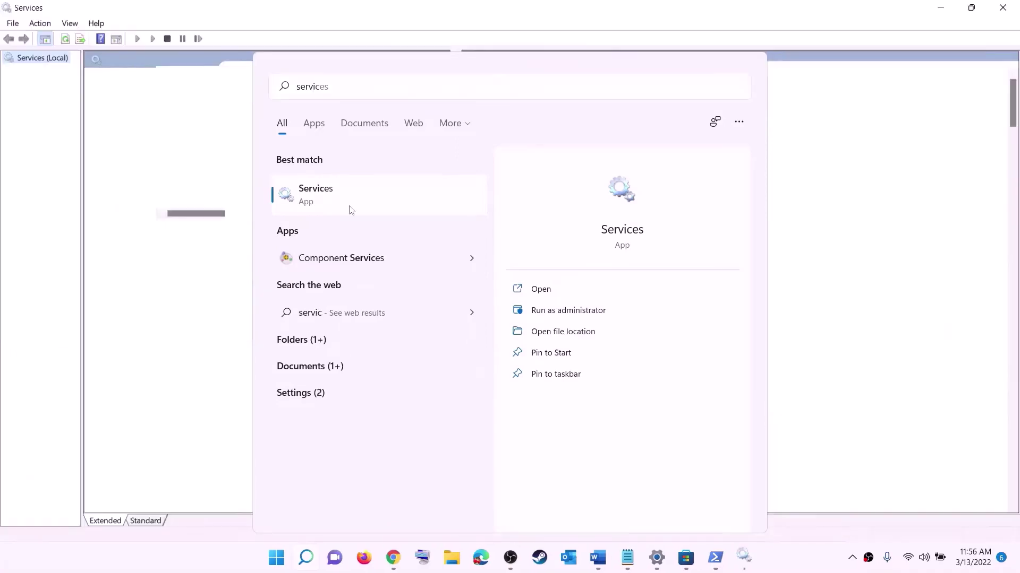
Set the IP Helper service's startup type to Automatic and apply it
{"action": "left_click", "coordinate": [294, 318]}
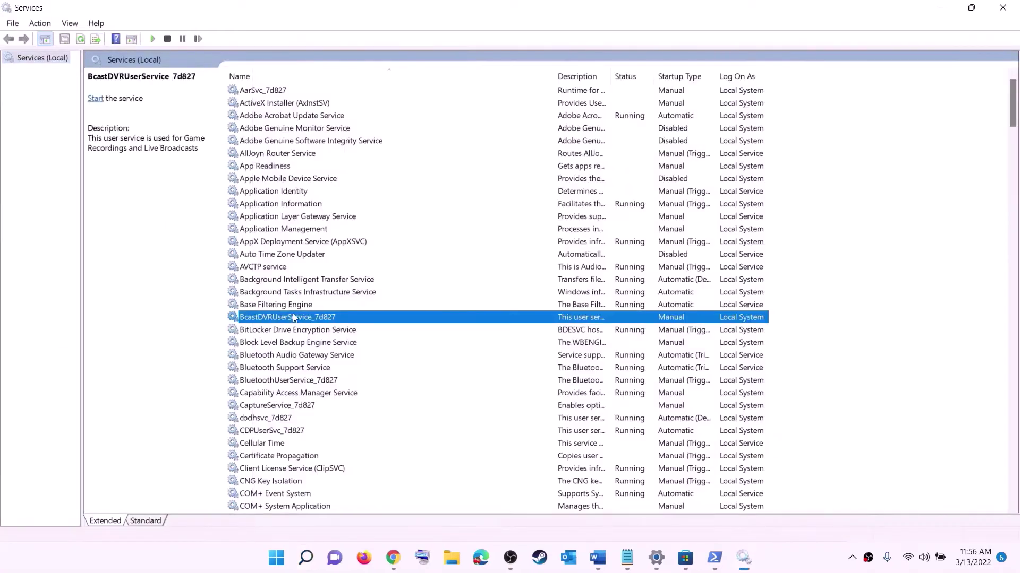
{"action": "key", "text": "i"}
{"action": "left_click", "coordinate": [267, 308]}
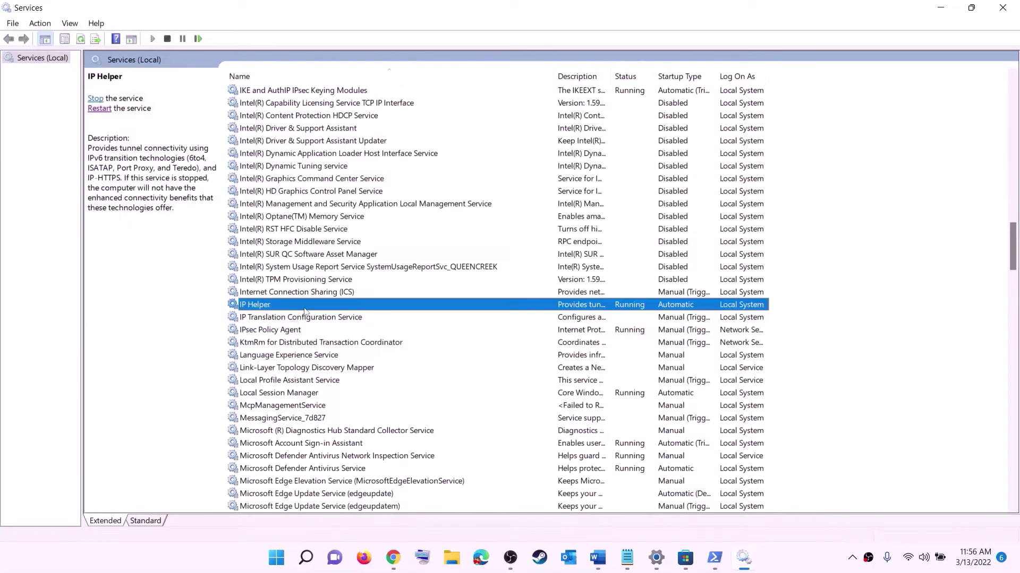
{"action": "double_click", "coordinate": [306, 308]}
{"action": "left_click", "coordinate": [537, 263]}
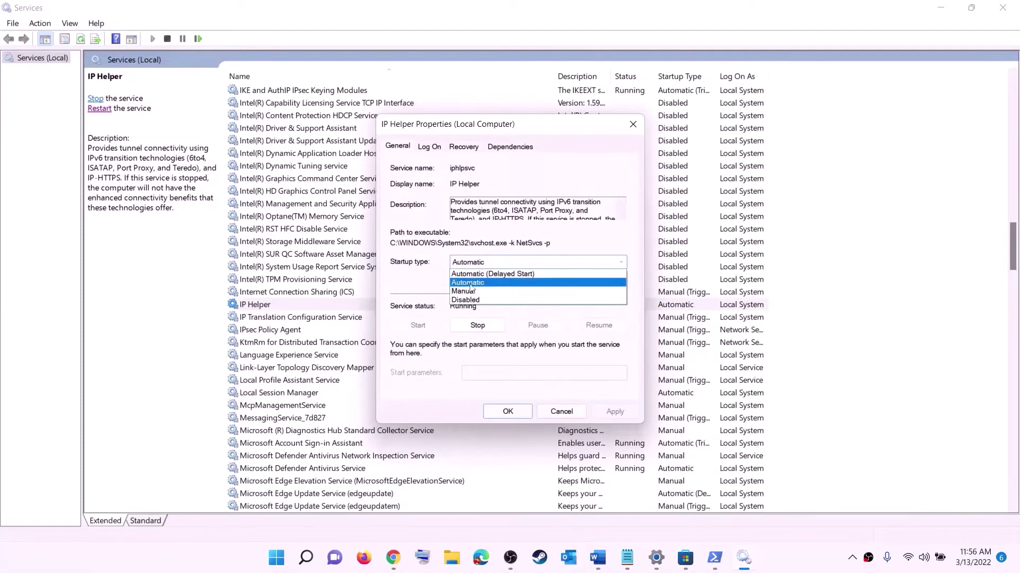
{"action": "left_click", "coordinate": [471, 282]}
{"action": "left_click", "coordinate": [615, 412]}
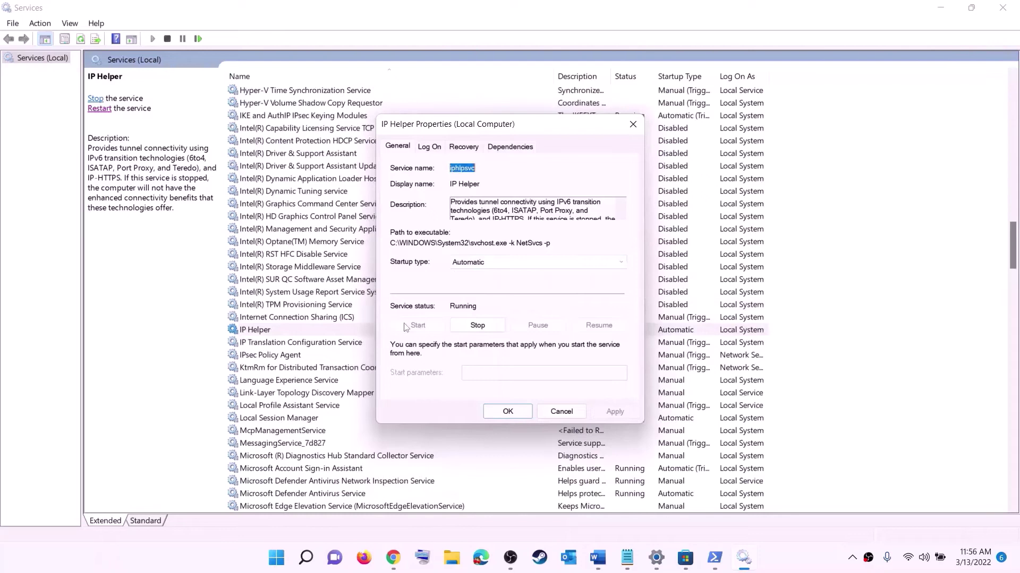
{"action": "left_click", "coordinate": [525, 414]}
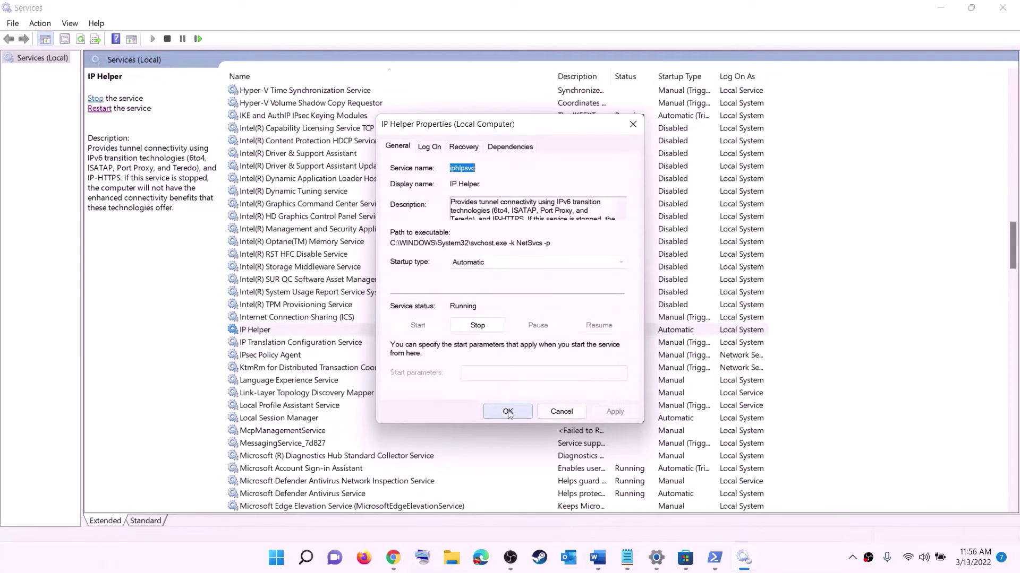
{"action": "left_click", "coordinate": [314, 382]}
{"action": "key", "text": "x"}
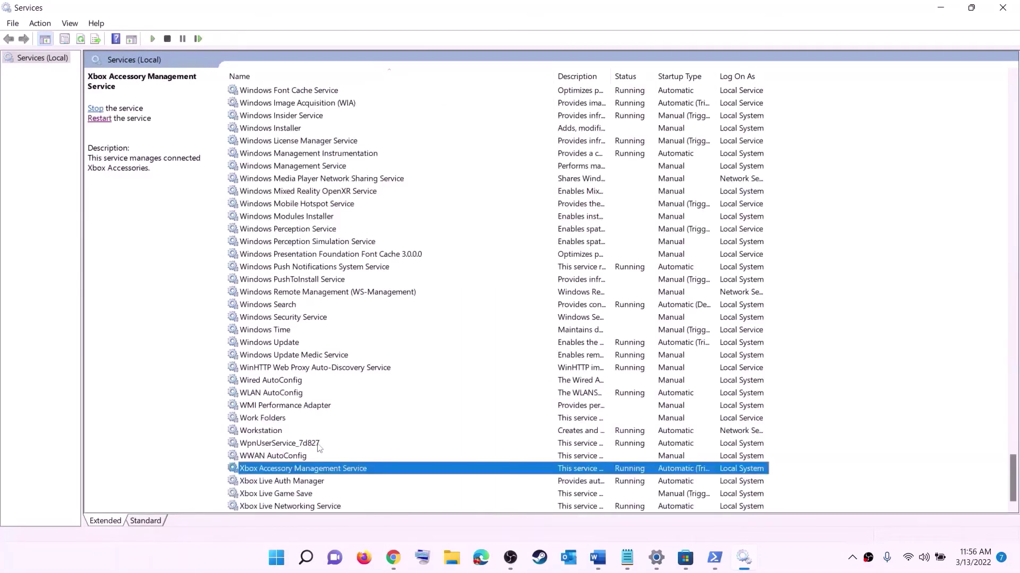
Set Xbox Accessory Management Service and Xbox Live Auth Manager to Automatic startup
{"action": "double_click", "coordinate": [281, 473]}
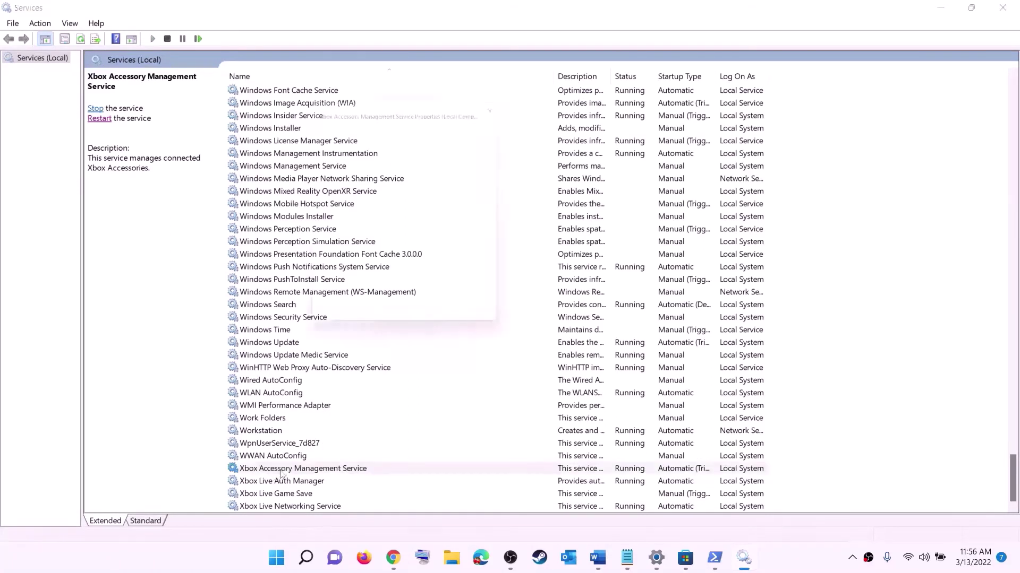
{"action": "left_click", "coordinate": [514, 263]}
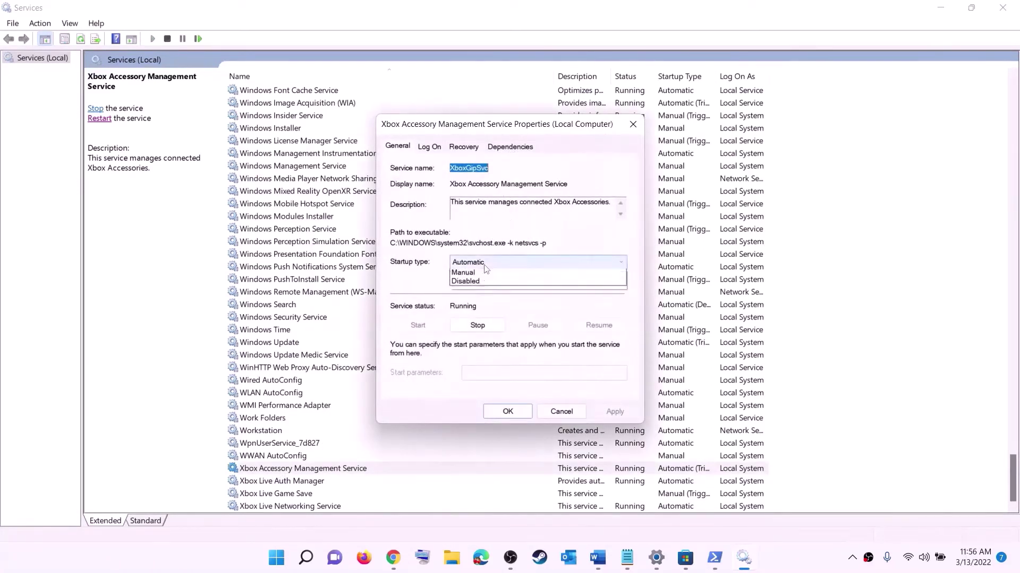
{"action": "left_click", "coordinate": [485, 283]}
{"action": "left_click", "coordinate": [614, 413]}
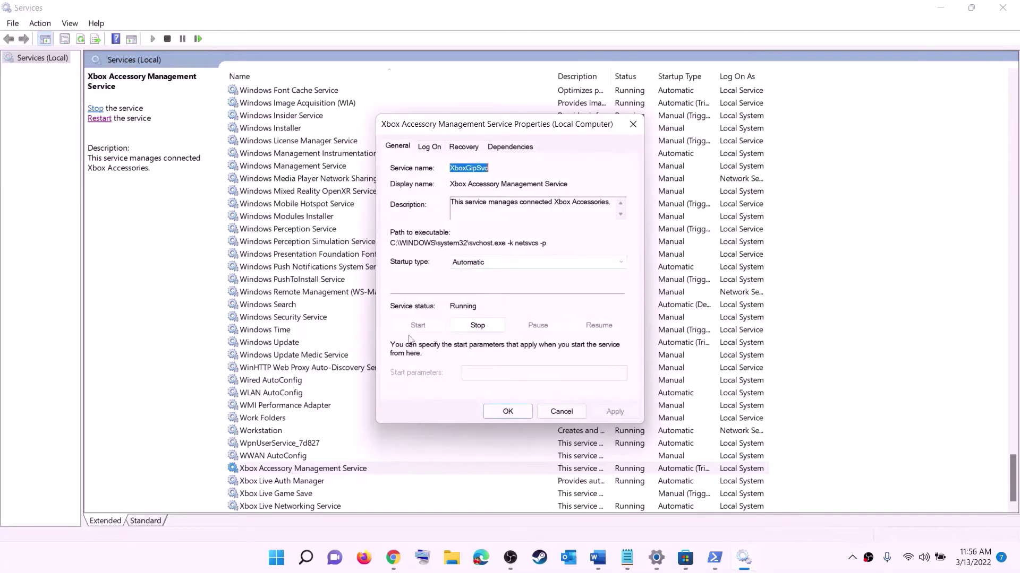
{"action": "left_click", "coordinate": [507, 412]}
{"action": "double_click", "coordinate": [281, 481]}
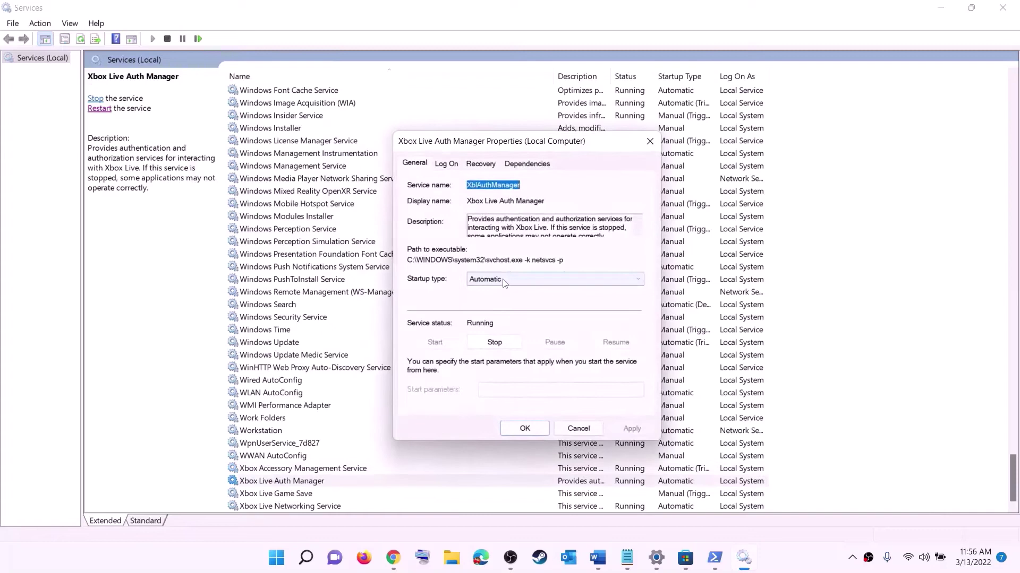
{"action": "left_click", "coordinate": [503, 282]}
{"action": "left_click", "coordinate": [489, 300]}
{"action": "left_click", "coordinate": [632, 429]}
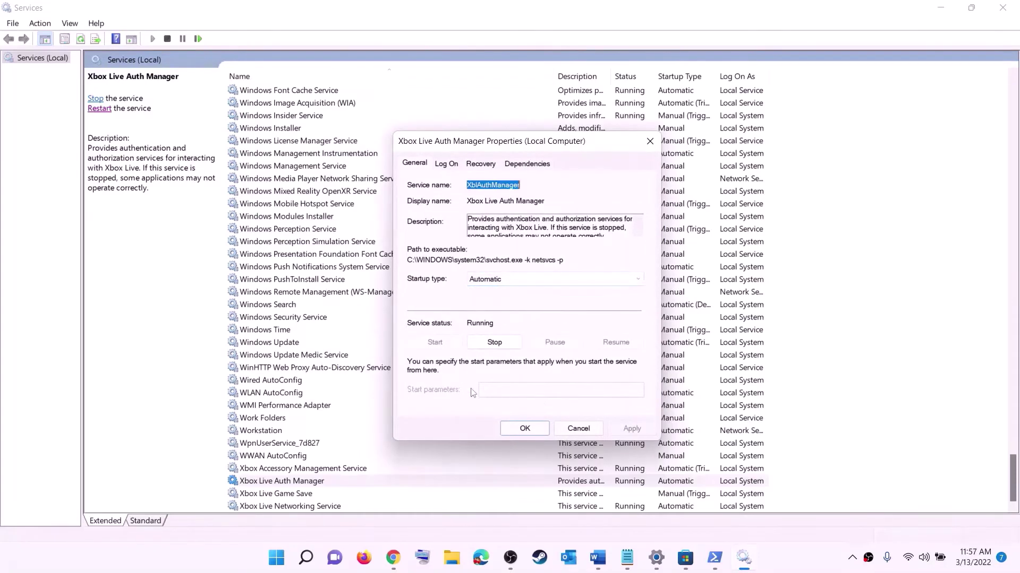
{"action": "left_click", "coordinate": [529, 427]}
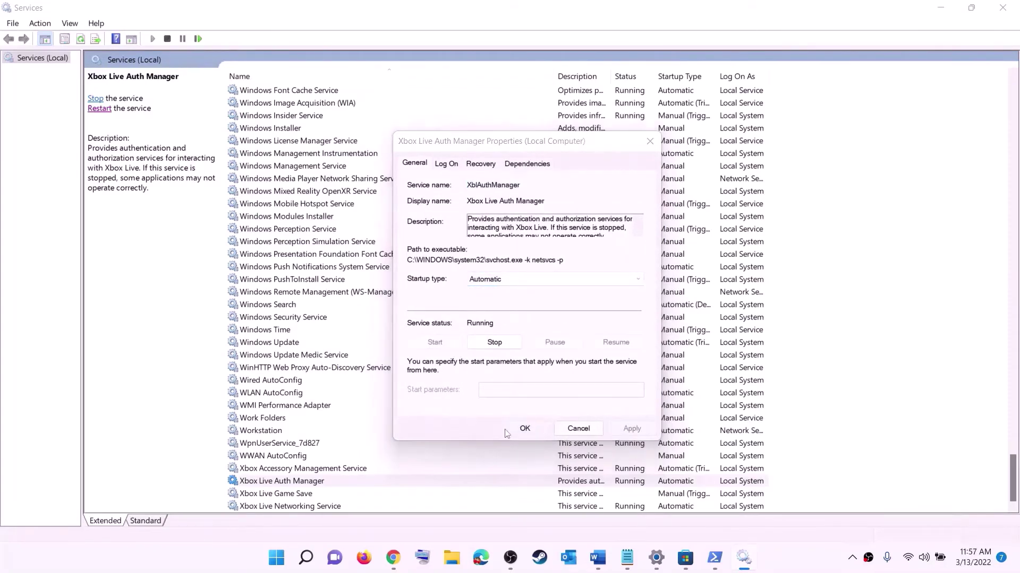
Set Xbox Live Game Save to Automatic startup and start the service
{"action": "double_click", "coordinate": [284, 494]}
{"action": "left_click", "coordinate": [507, 264]}
{"action": "left_click", "coordinate": [478, 281]}
{"action": "left_click", "coordinate": [614, 412]}
{"action": "left_click", "coordinate": [419, 325]}
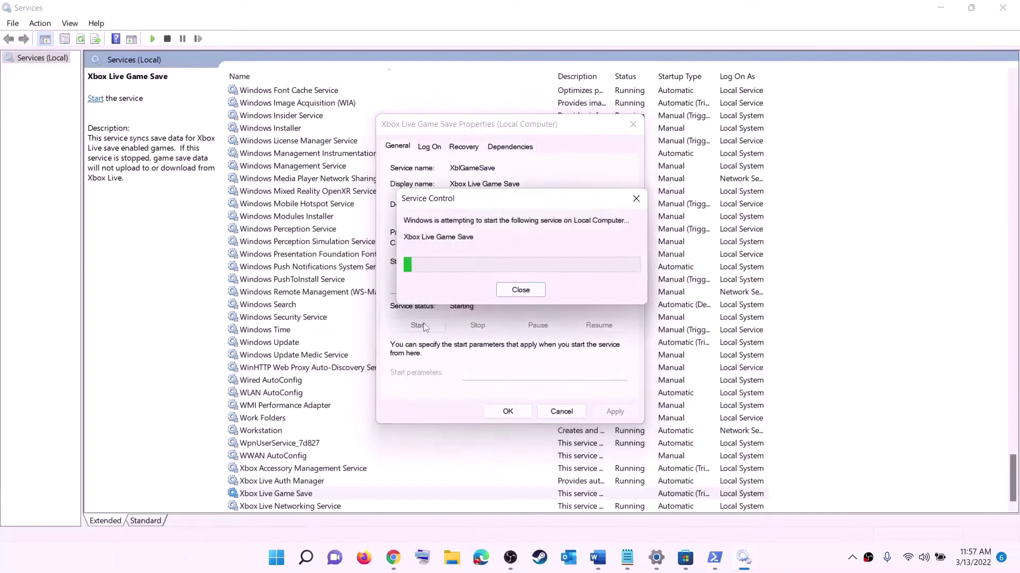
{"action": "left_click", "coordinate": [508, 412]}
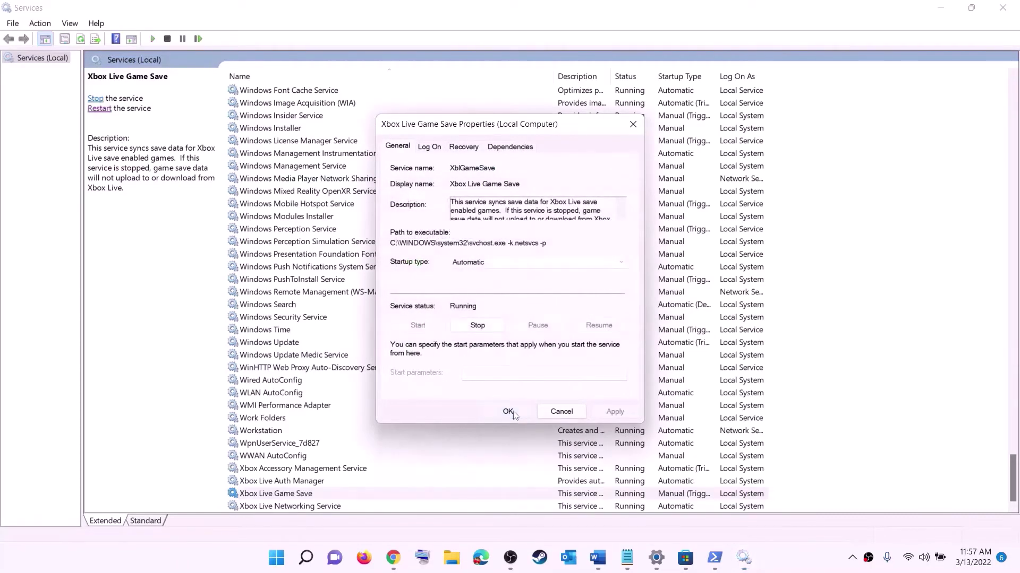
Set Xbox Live Networking Service to Automatic startup
{"action": "double_click", "coordinate": [296, 506]}
{"action": "left_click", "coordinate": [494, 262]}
{"action": "left_click", "coordinate": [510, 281]}
{"action": "left_click", "coordinate": [614, 412]}
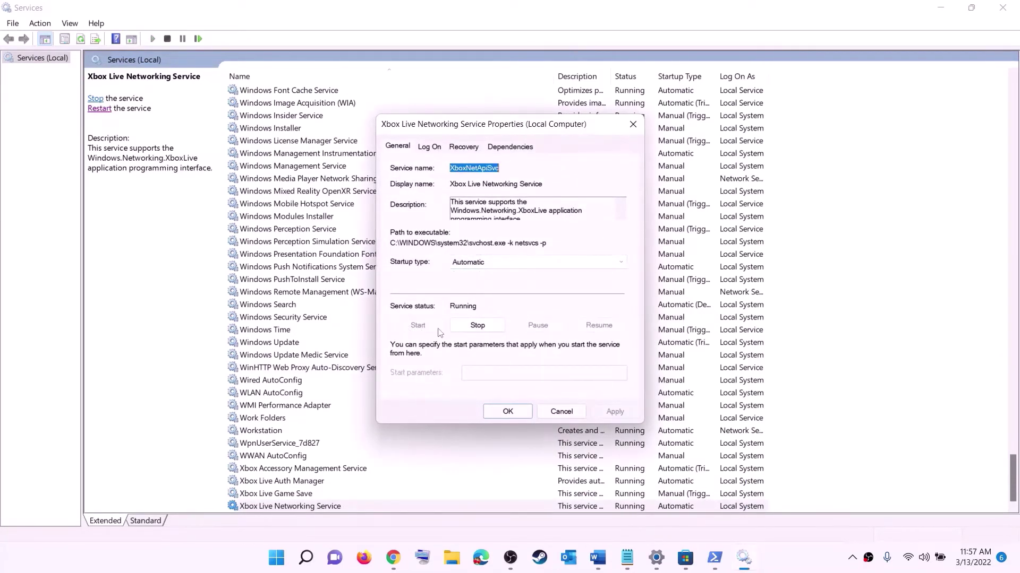
{"action": "left_click", "coordinate": [496, 412]}
Set the Windows Update service to Automatic (Delayed Start)
{"action": "left_click", "coordinate": [290, 344]}
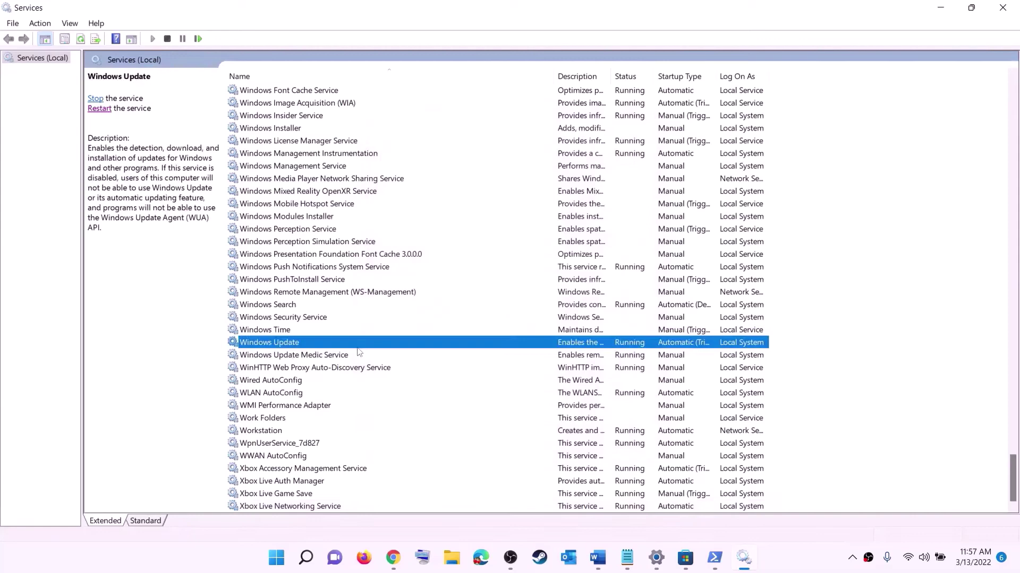
{"action": "double_click", "coordinate": [474, 345]}
{"action": "left_click", "coordinate": [491, 262]}
{"action": "left_click", "coordinate": [492, 273]}
{"action": "left_click", "coordinate": [614, 412]}
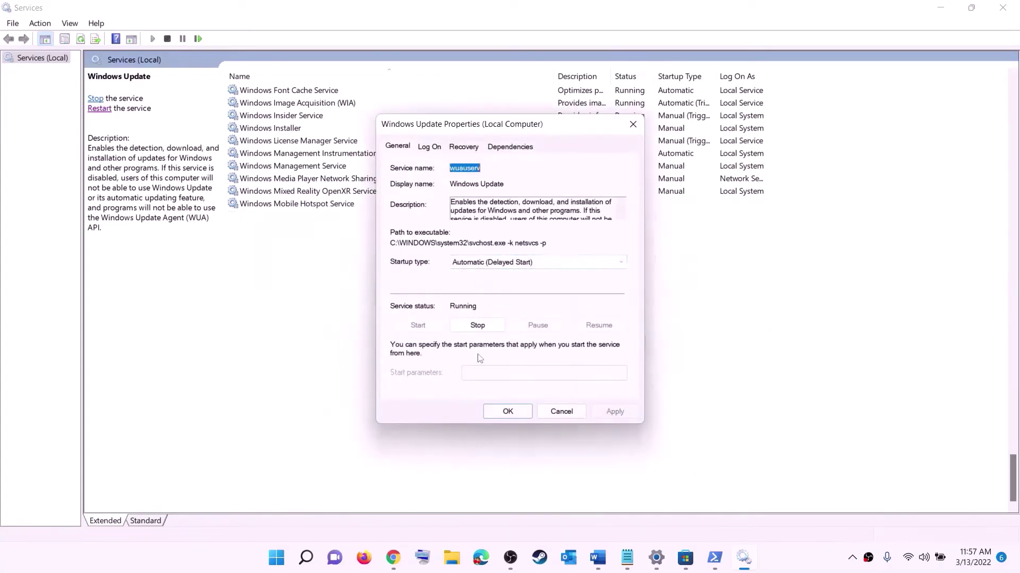
{"action": "left_click", "coordinate": [507, 412]}
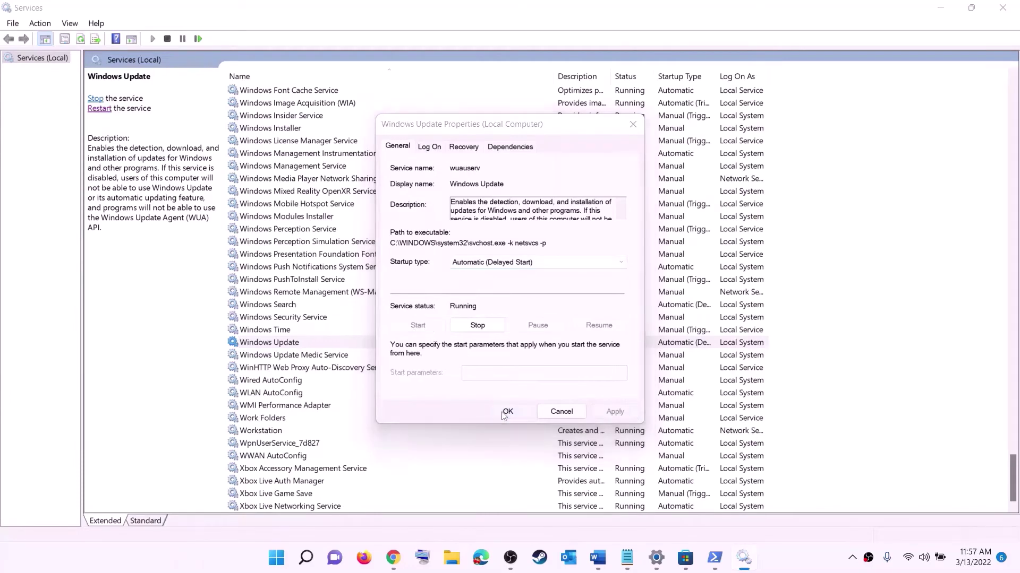
{"action": "left_click", "coordinate": [336, 293]}
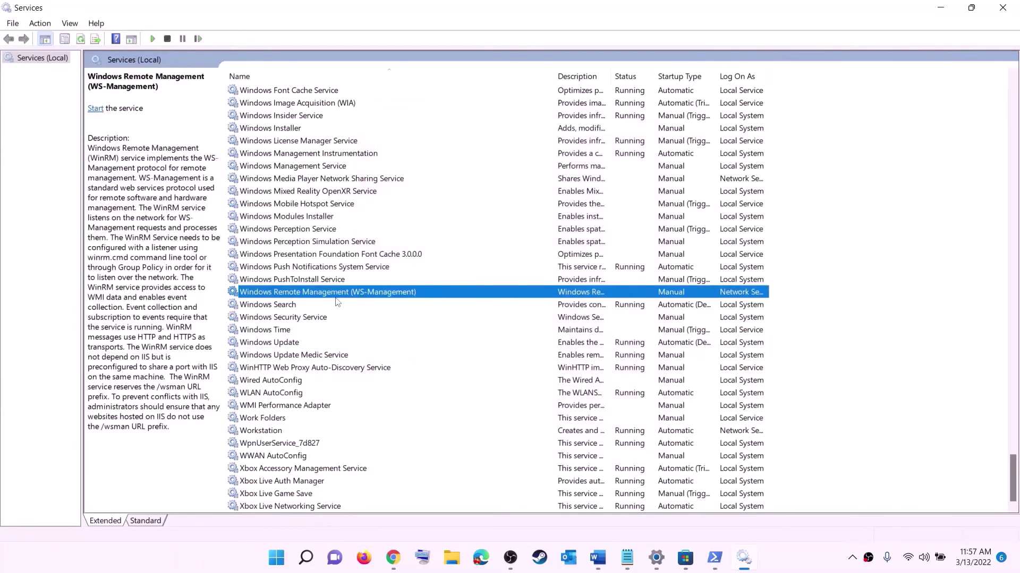
Stop both Gaming Services entries
{"action": "key", "text": "g"}
{"action": "scroll", "coordinate": [694, 281], "scroll_direction": "up", "scroll_amount": 4}
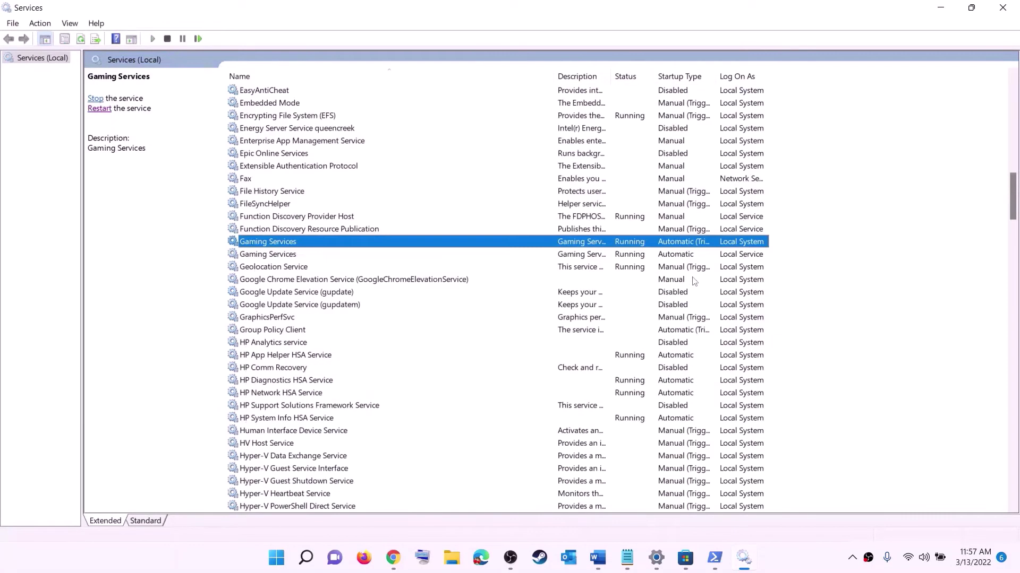
{"action": "left_click", "coordinate": [637, 257]}
{"action": "left_click", "coordinate": [637, 246]}
{"action": "left_click", "coordinate": [637, 257]}
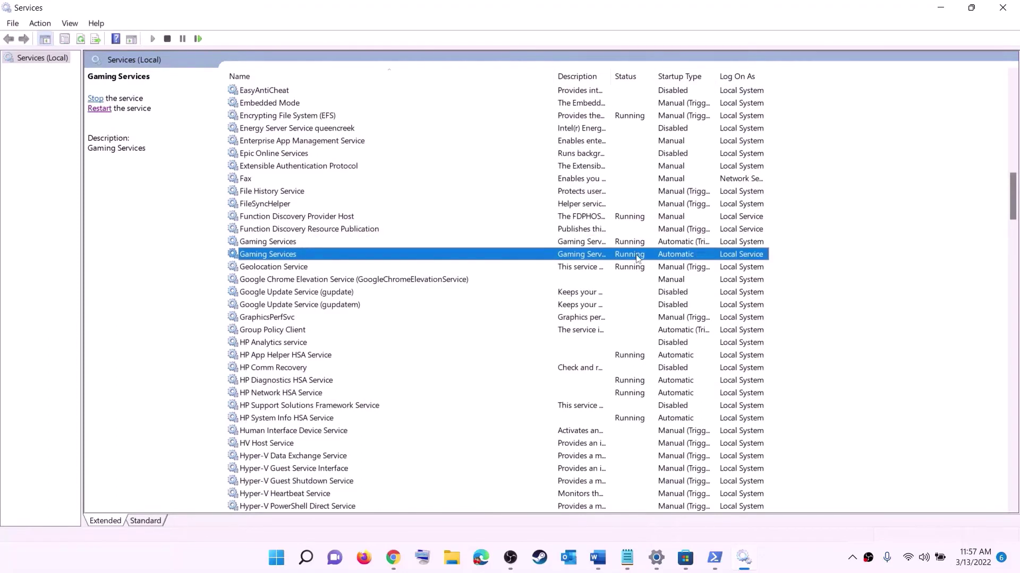
{"action": "left_click", "coordinate": [635, 247]}
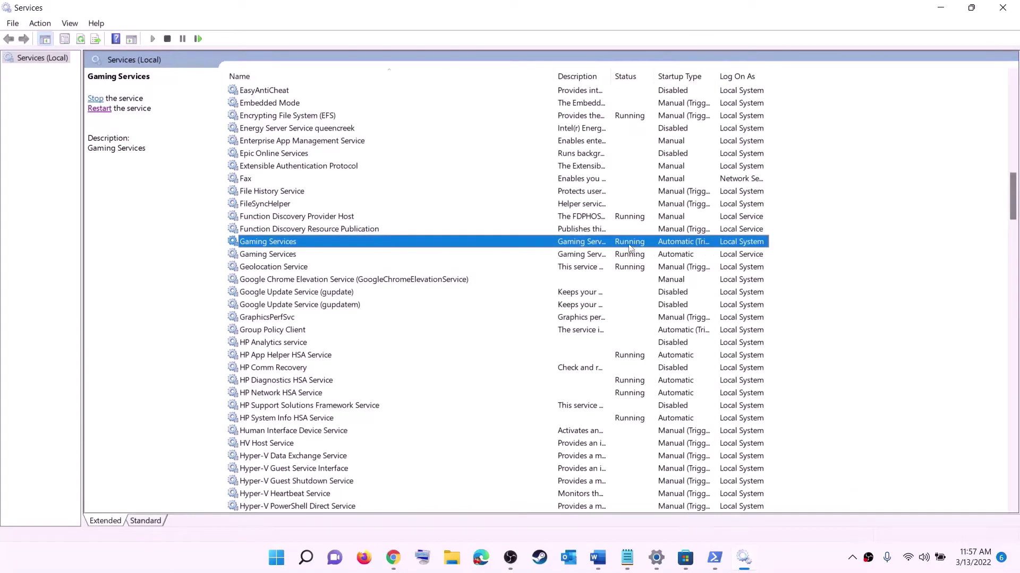
{"action": "right_click", "coordinate": [629, 246]}
{"action": "left_click", "coordinate": [586, 258]}
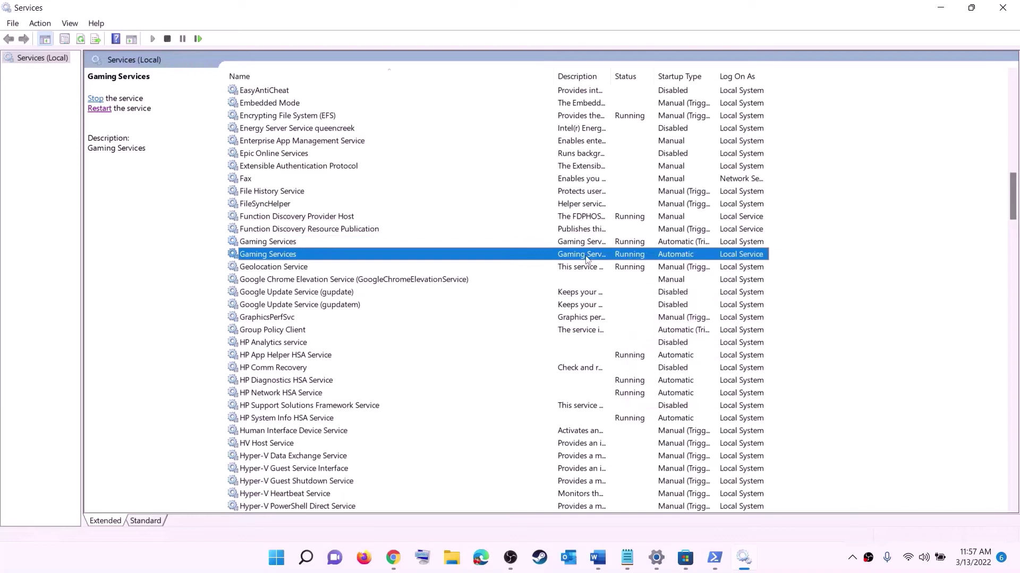
{"action": "right_click", "coordinate": [625, 249]}
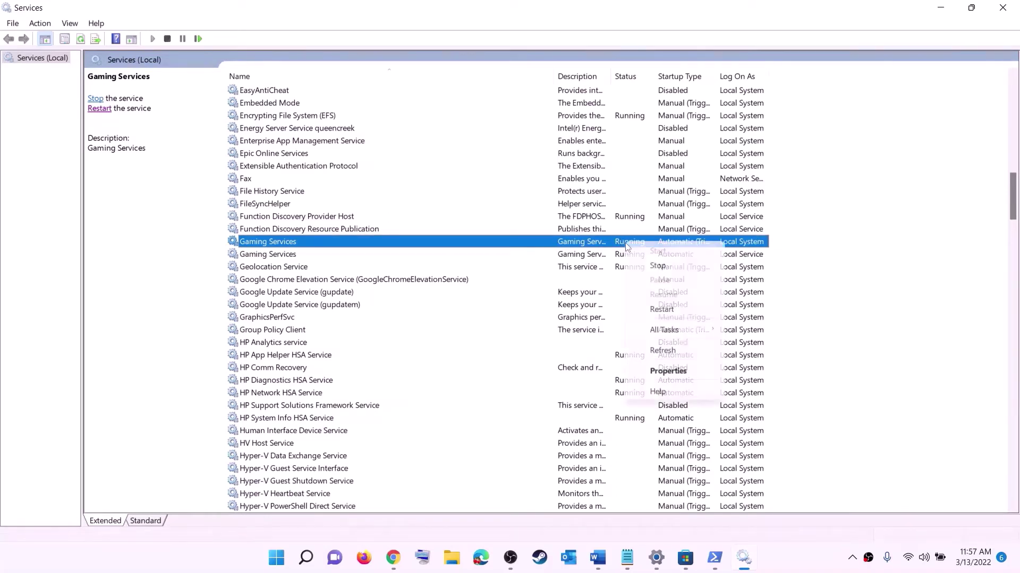
{"action": "left_click", "coordinate": [649, 266]}
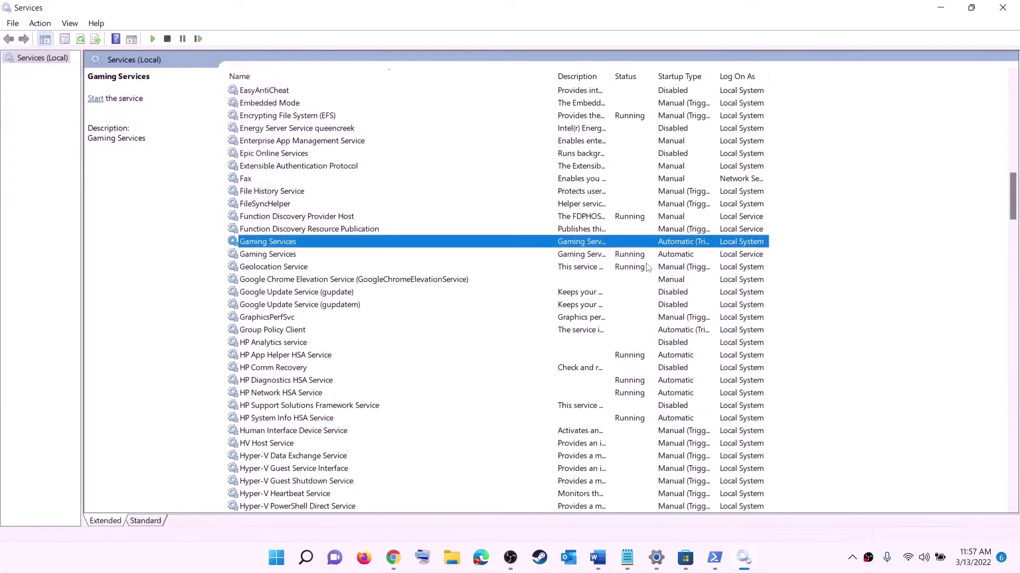
{"action": "left_click", "coordinate": [630, 259]}
{"action": "right_click", "coordinate": [632, 259]}
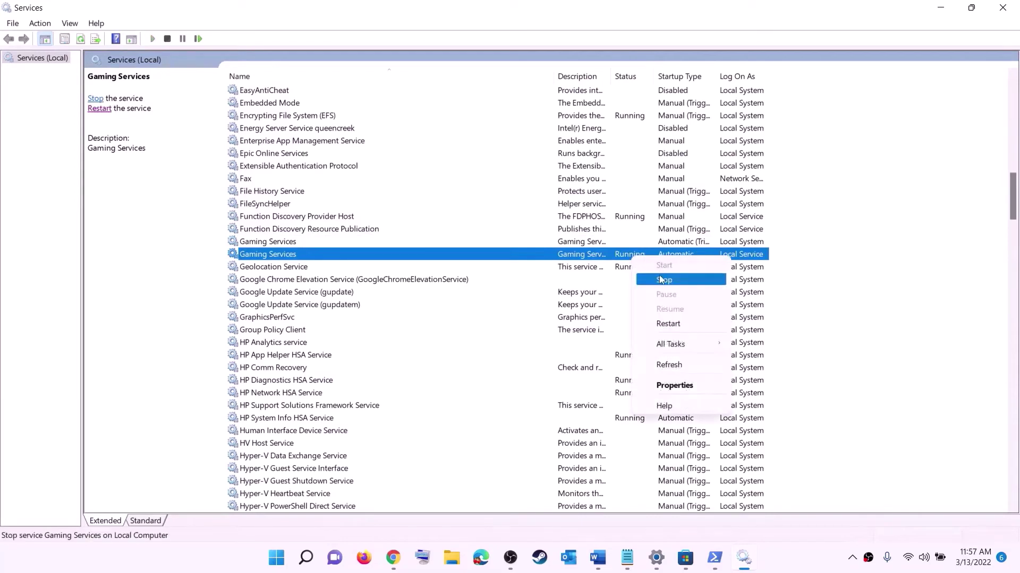
{"action": "left_click", "coordinate": [649, 276]}
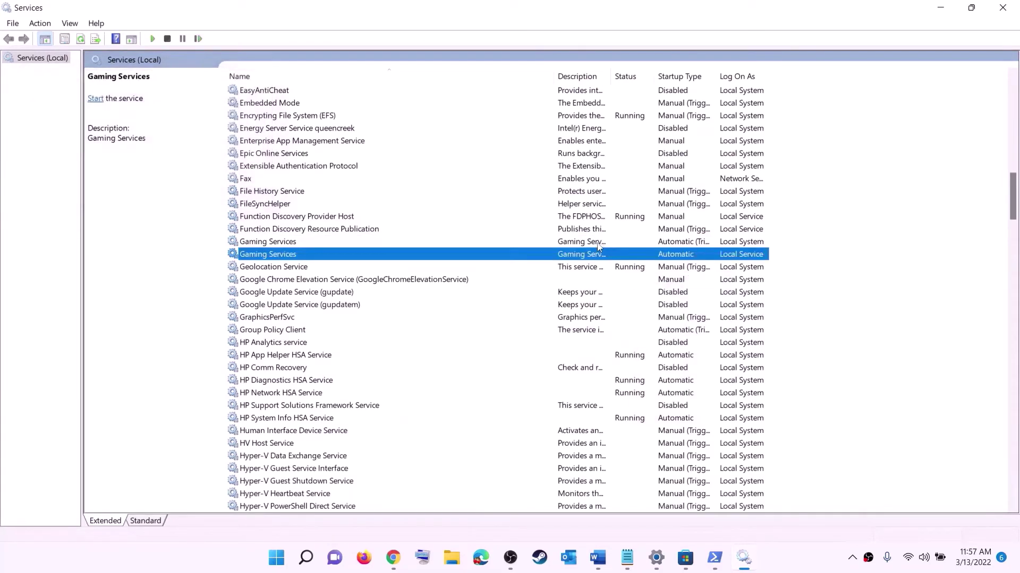
Start both Gaming Services entries again
{"action": "left_click", "coordinate": [604, 243]}
{"action": "right_click", "coordinate": [604, 243]}
{"action": "left_click", "coordinate": [636, 250]}
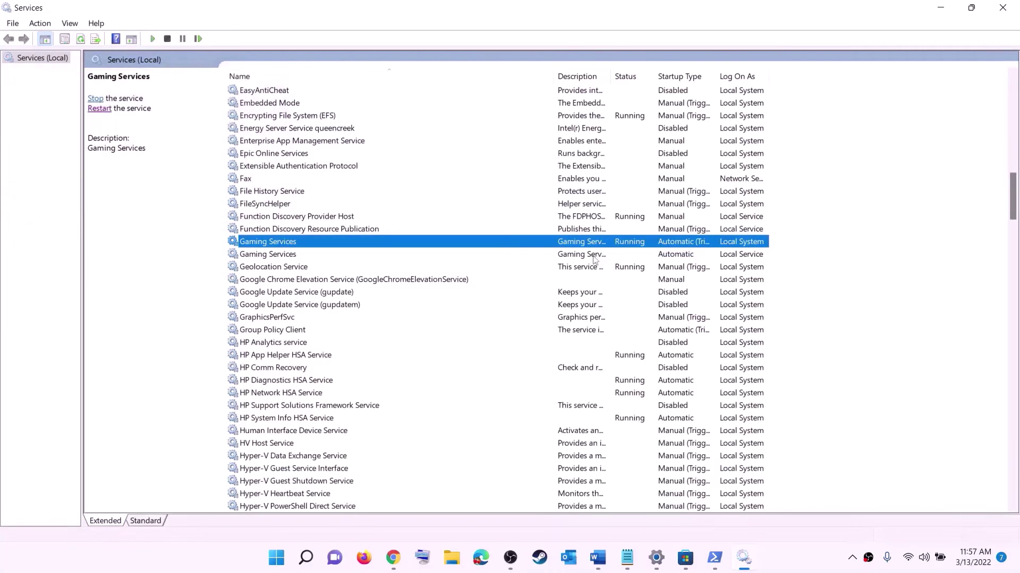
{"action": "left_click", "coordinate": [601, 257]}
{"action": "right_click", "coordinate": [601, 259]}
{"action": "left_click", "coordinate": [627, 267]}
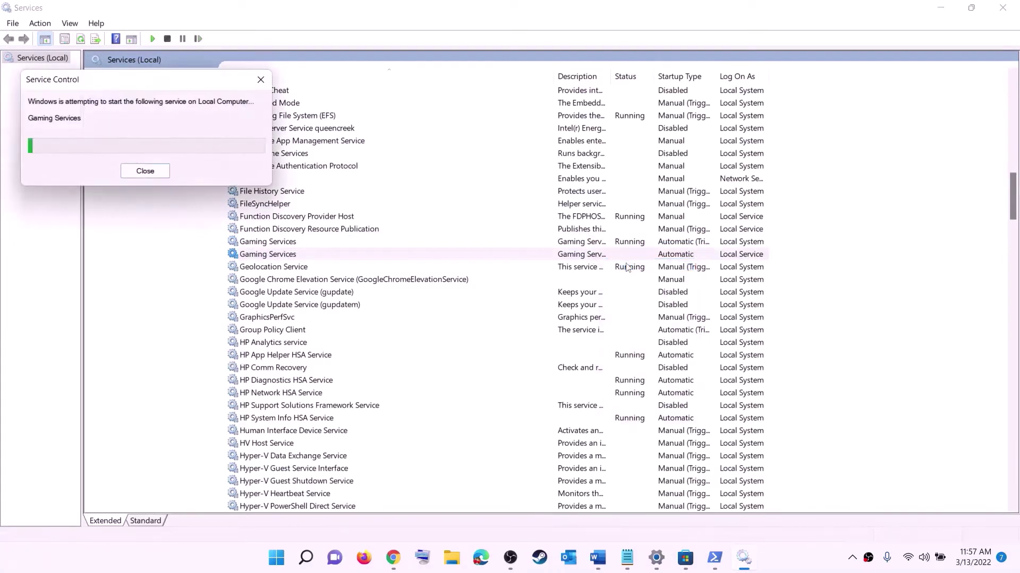
Set Microsoft Store Install Service to Automatic startup
{"action": "left_click", "coordinate": [579, 331]}
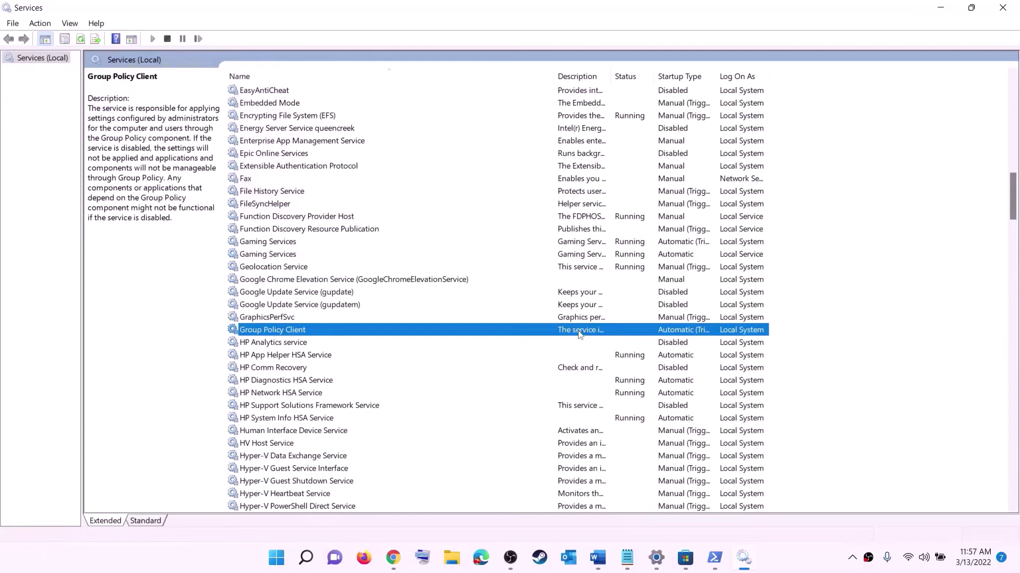
{"action": "key", "text": "m"}
{"action": "left_click", "coordinate": [395, 283]}
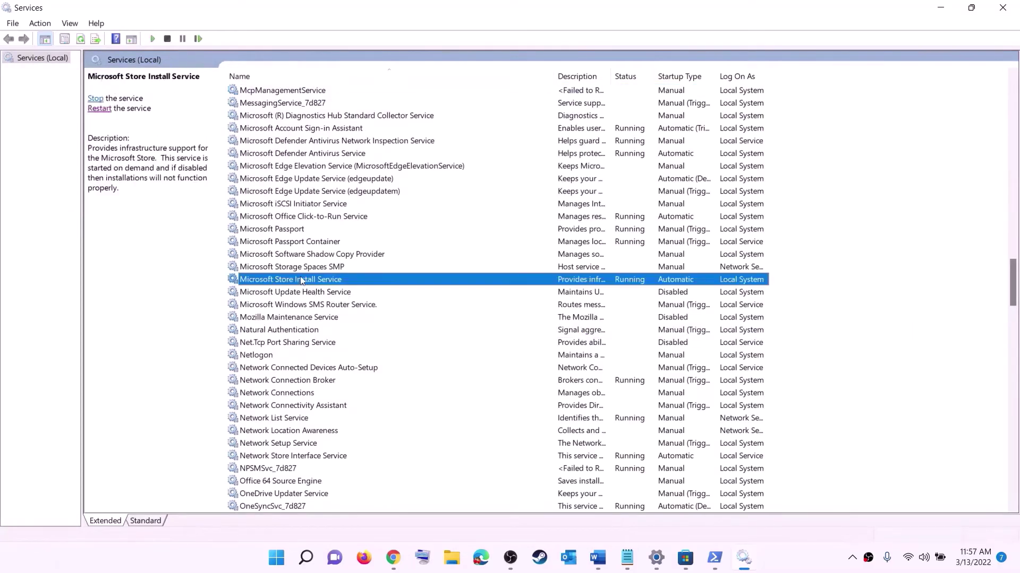
{"action": "double_click", "coordinate": [393, 280]}
{"action": "left_click", "coordinate": [497, 264]}
{"action": "left_click", "coordinate": [497, 280]}
{"action": "left_click", "coordinate": [611, 410]}
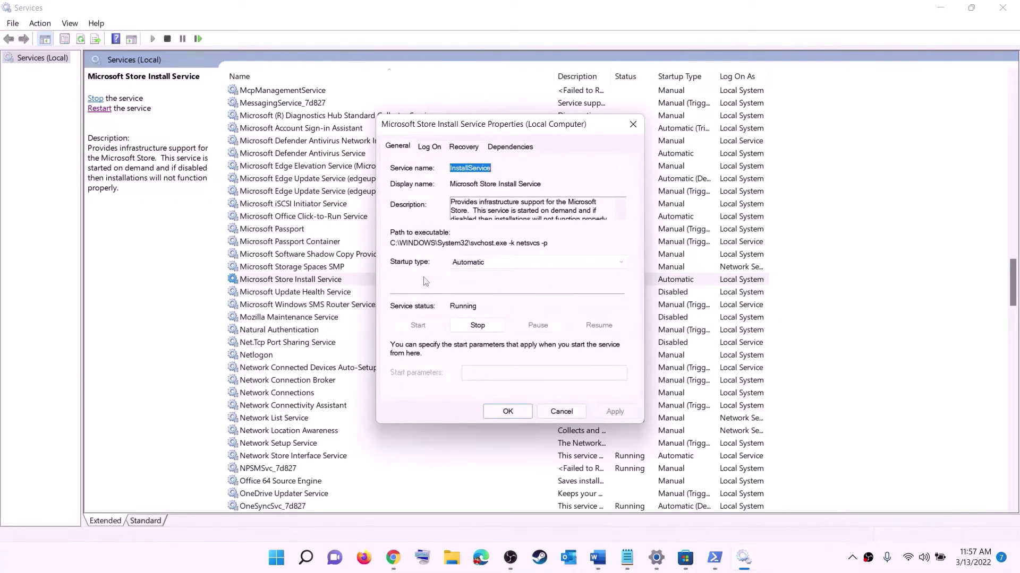
{"action": "left_click", "coordinate": [507, 411]}
Set Background Intelligent Transfer Service to Automatic startup
{"action": "left_click", "coordinate": [336, 244]}
{"action": "key", "text": "b"}
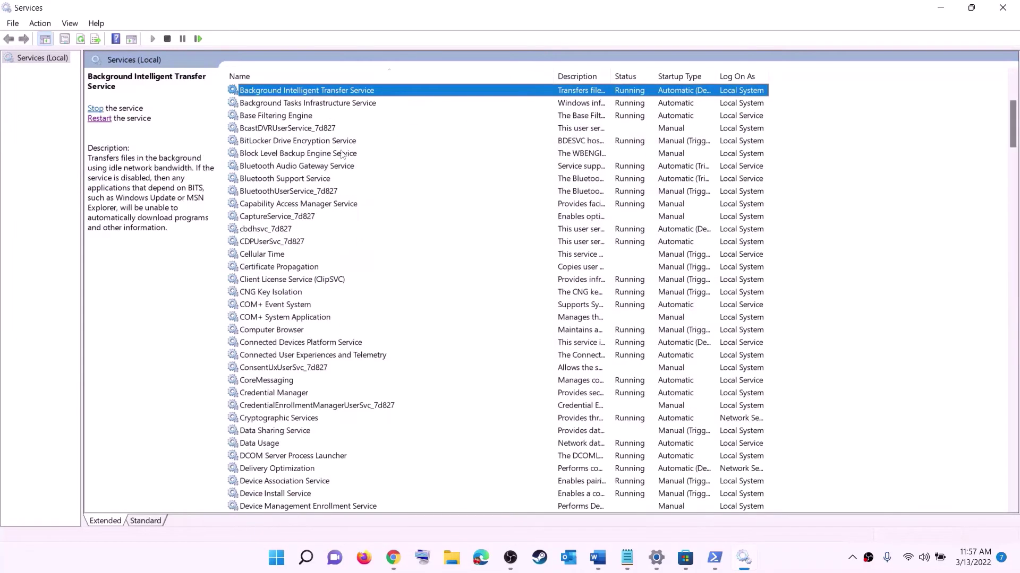
{"action": "scroll", "coordinate": [361, 197], "scroll_direction": "up", "scroll_amount": 4}
{"action": "double_click", "coordinate": [373, 244]}
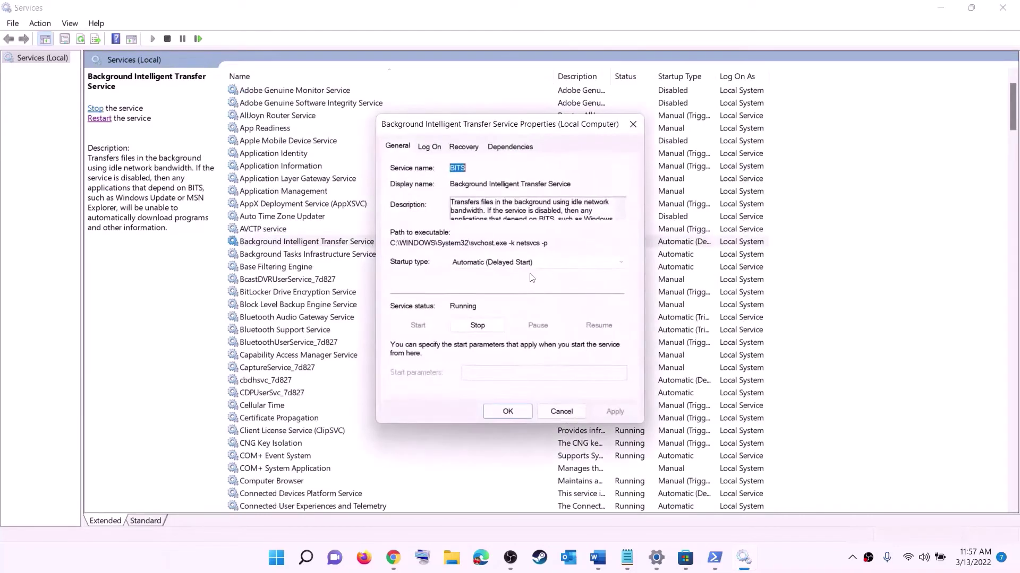
{"action": "left_click", "coordinate": [518, 263]}
{"action": "left_click", "coordinate": [490, 283]}
{"action": "left_click", "coordinate": [615, 411]}
{"action": "left_click", "coordinate": [508, 412]}
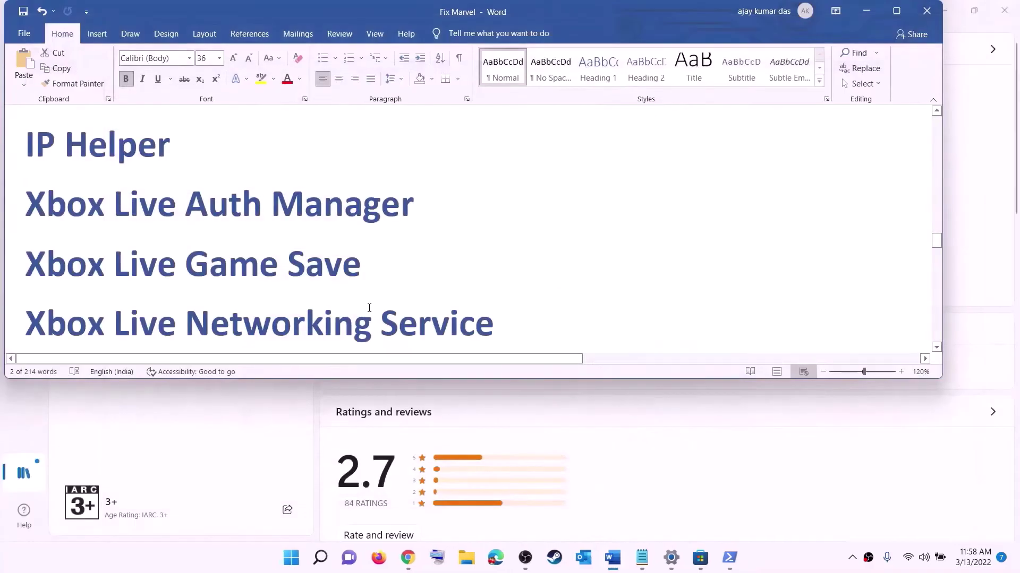
Open Windows Settings from the Start menu
{"action": "scroll", "coordinate": [370, 303], "scroll_direction": "down", "scroll_amount": 6}
{"action": "scroll", "coordinate": [371, 301], "scroll_direction": "down", "scroll_amount": 2}
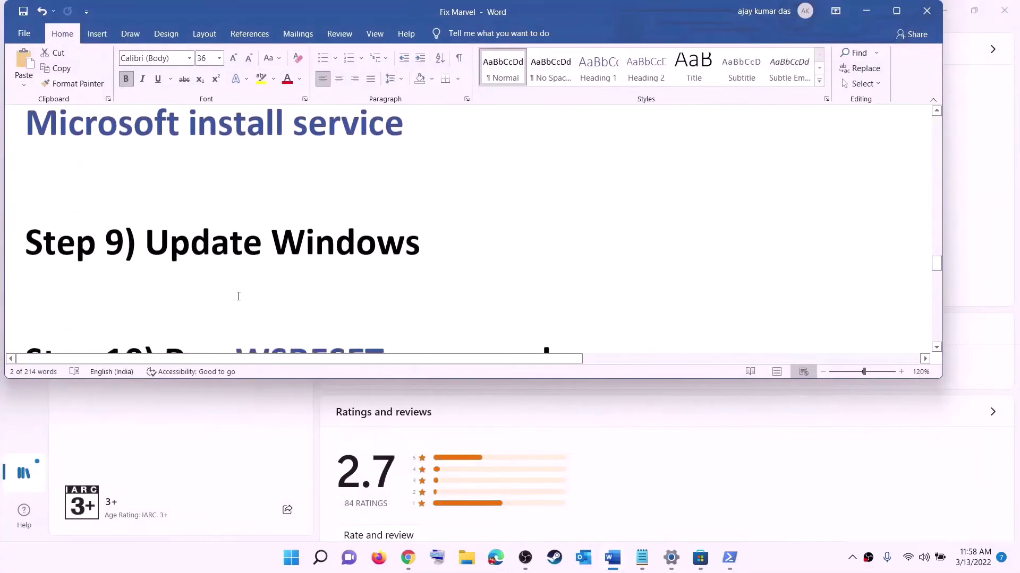
{"action": "left_click_drag", "start_coordinate": [145, 241], "coordinate": [500, 232]}
{"action": "left_click", "coordinate": [293, 558]}
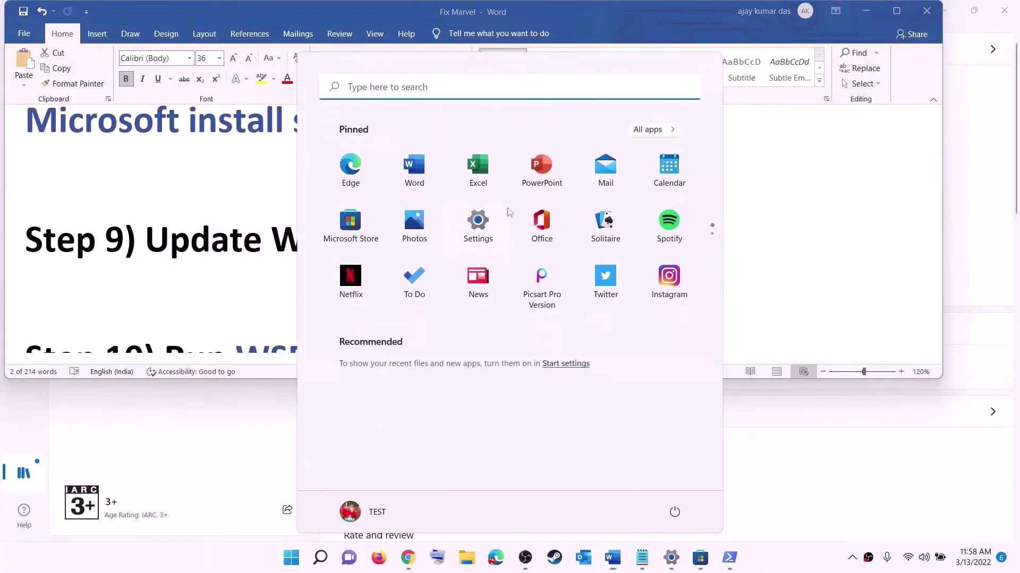
{"action": "left_click", "coordinate": [476, 223]}
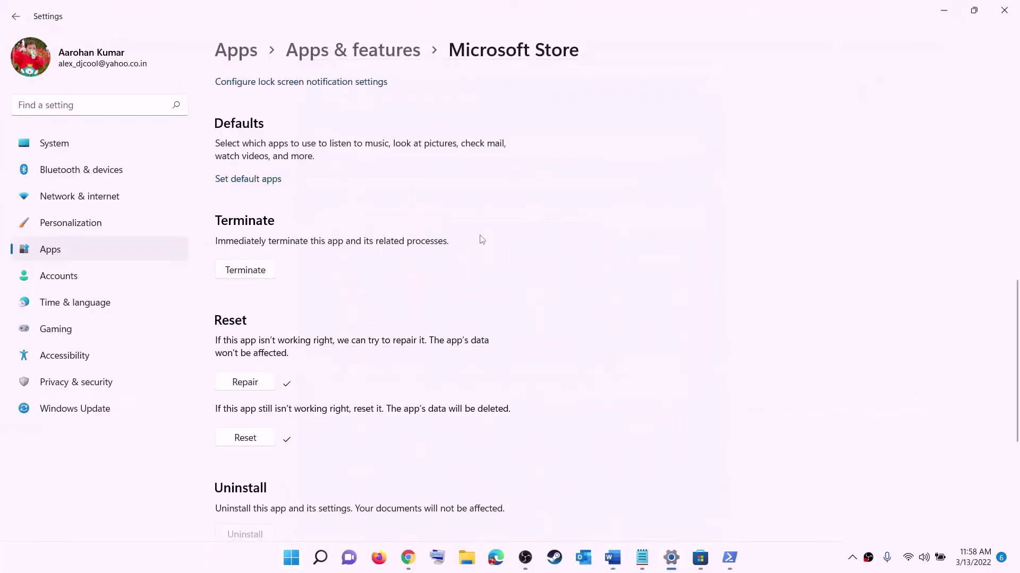
Check Windows Update showing KB5011493 pending, then return to the Word guide at Step 10
{"action": "left_click", "coordinate": [77, 409]}
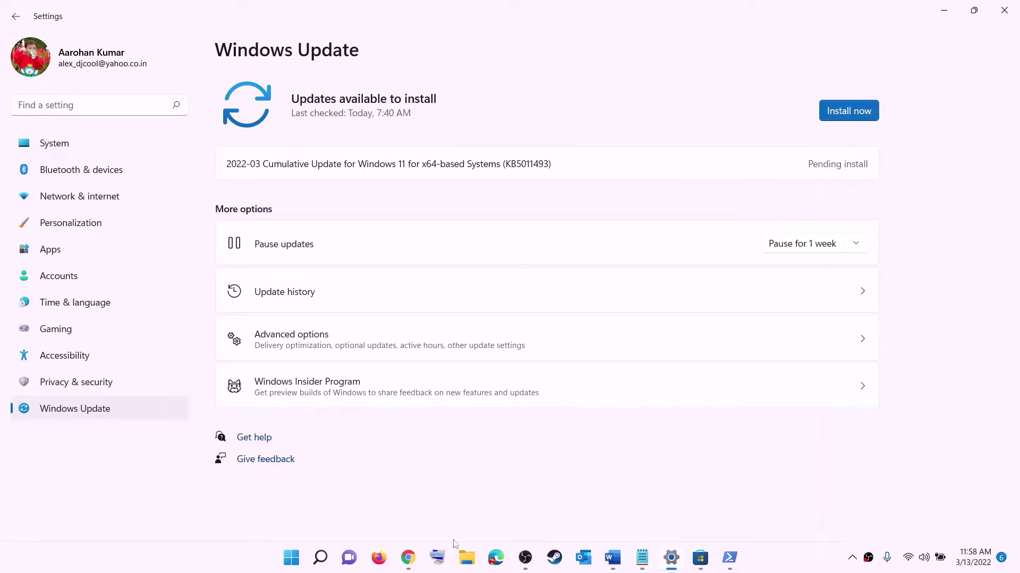
{"action": "left_click", "coordinate": [291, 558]}
{"action": "left_click", "coordinate": [674, 512]}
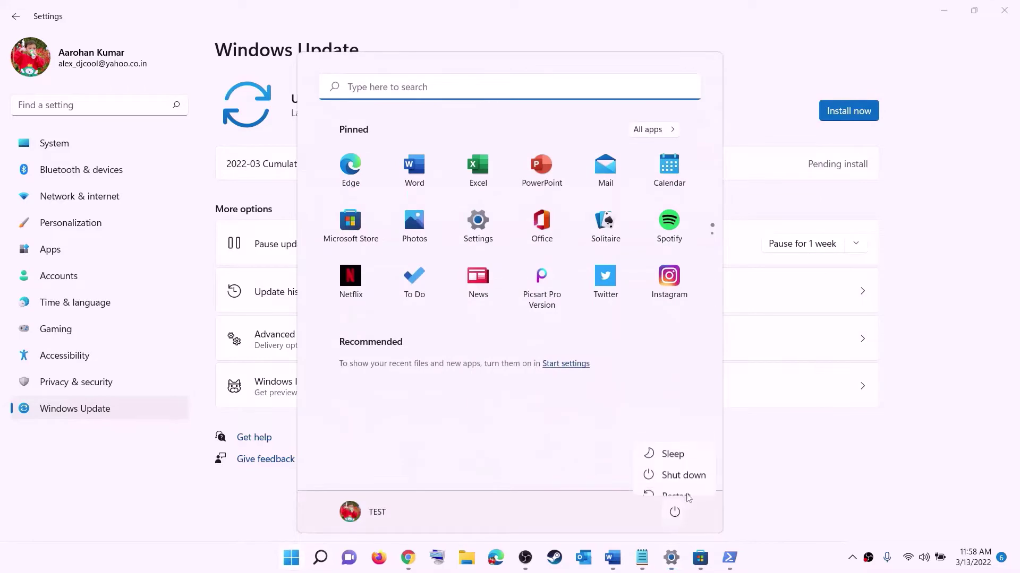
{"action": "key", "text": "Escape"}
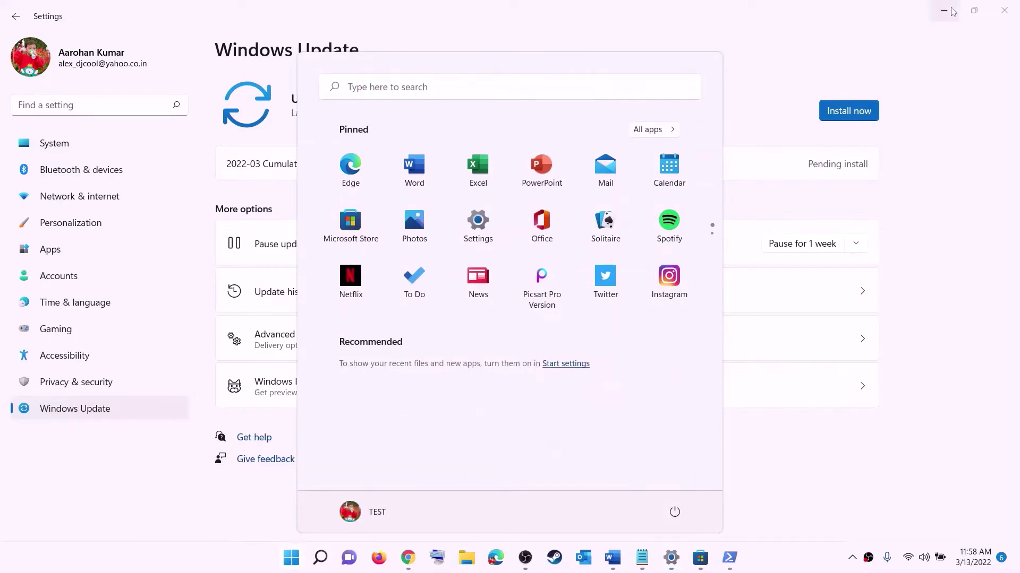
{"action": "key", "text": "Escape"}
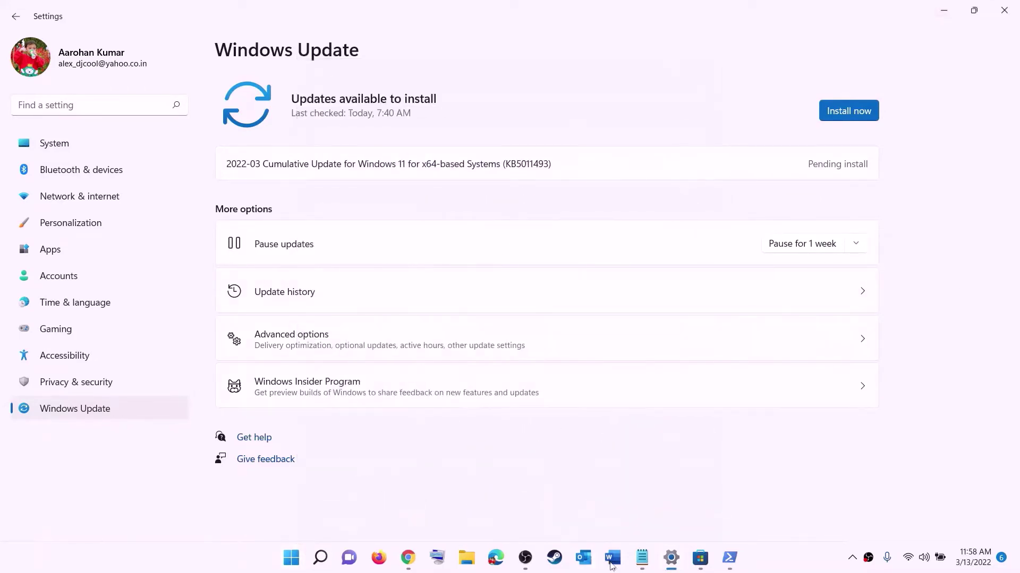
{"action": "left_click", "coordinate": [612, 557]}
{"action": "scroll", "coordinate": [324, 287], "scroll_direction": "down", "scroll_amount": 3}
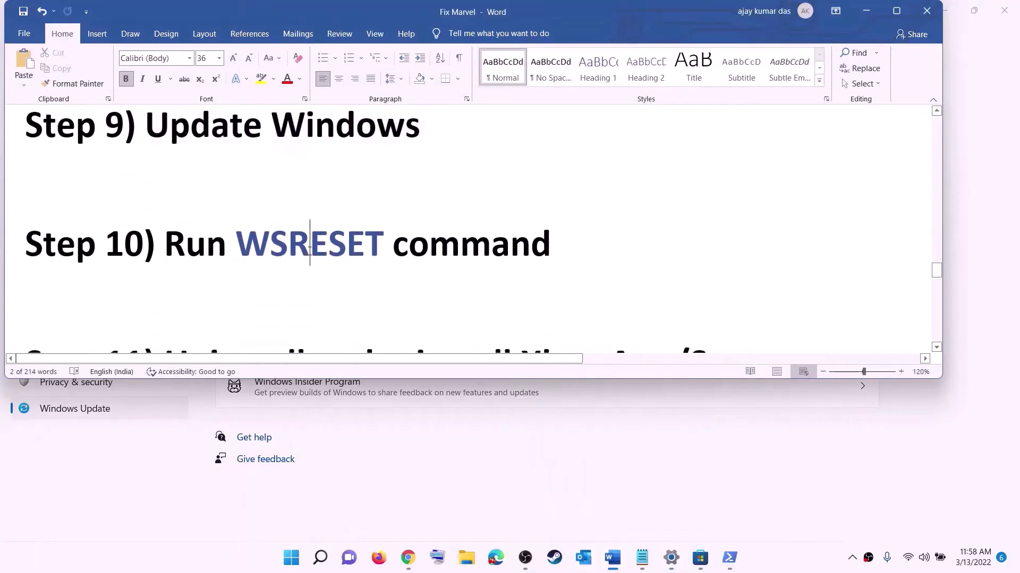
Copy WSRESET from Step 10 and run it from Start search, reopening Microsoft Store
{"action": "double_click", "coordinate": [309, 247]}
{"action": "key", "text": "ctrl+c"}
{"action": "left_click", "coordinate": [291, 557]}
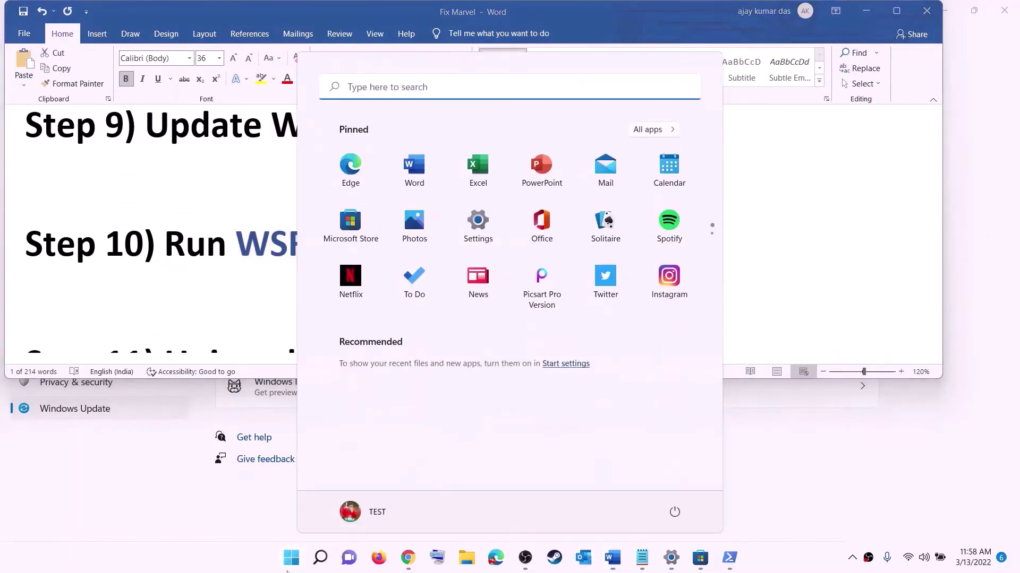
{"action": "key", "text": "ctrl+v"}
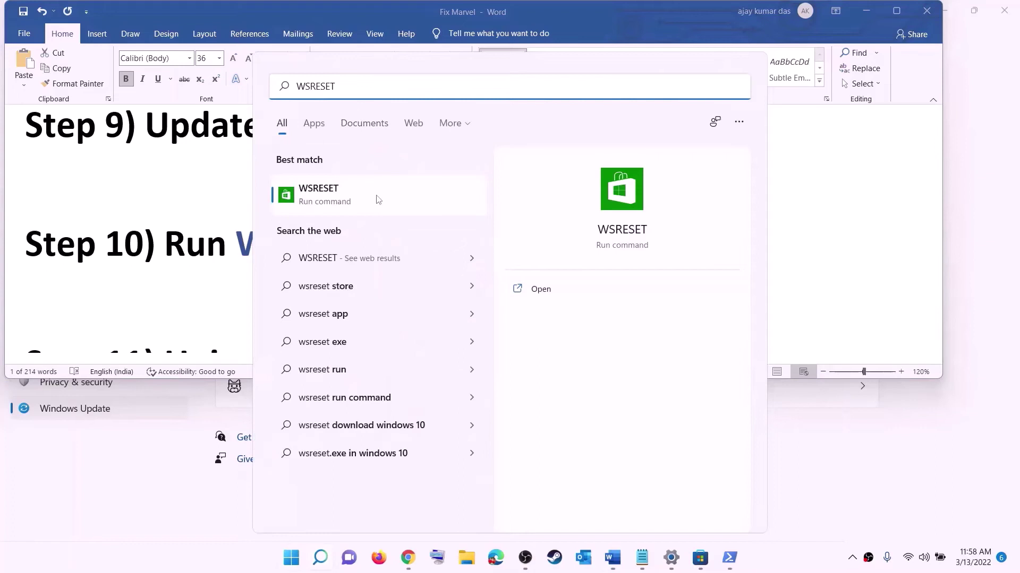
{"action": "left_click", "coordinate": [335, 203]}
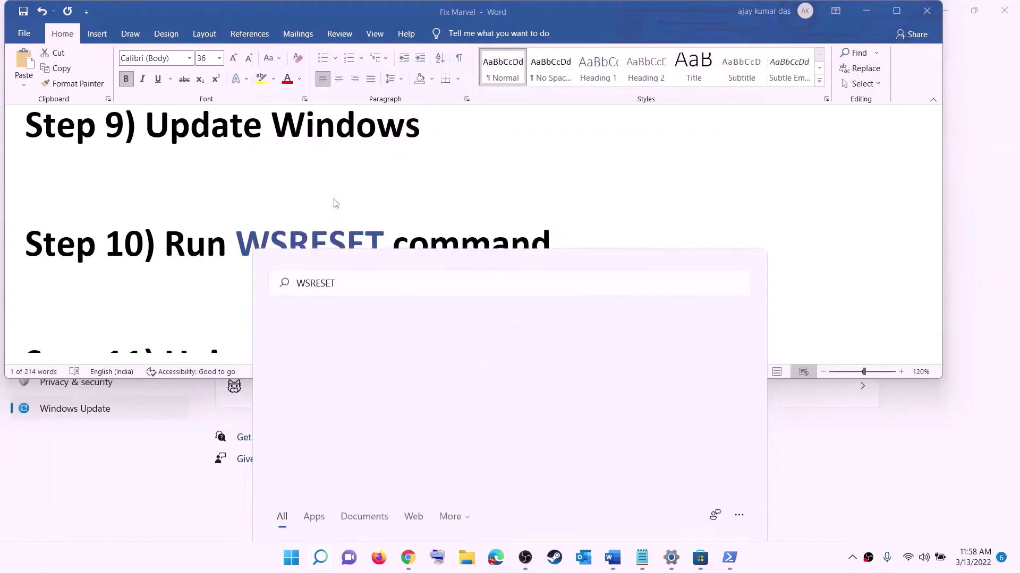
{"action": "left_click_drag", "start_coordinate": [444, 122], "coordinate": [591, 182]}
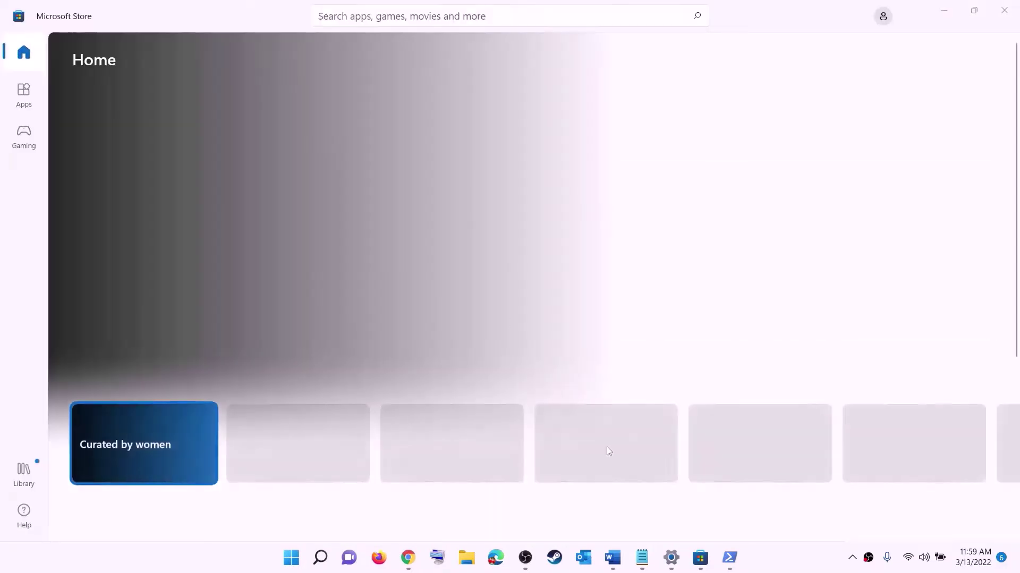
{"action": "left_click", "coordinate": [612, 558]}
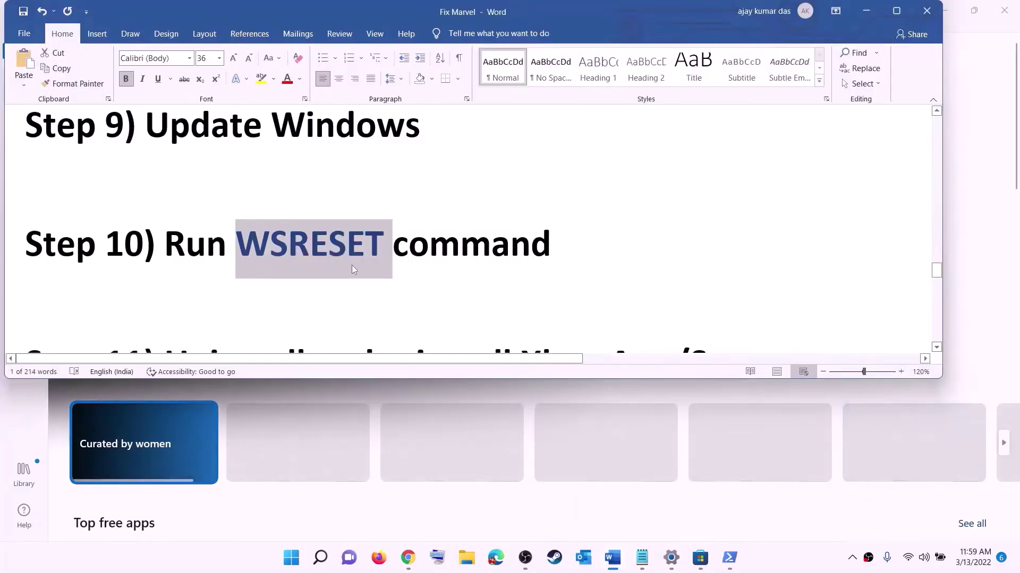
Uninstall the Xbox app found by searching 'xbox' in the Start menu
{"action": "scroll", "coordinate": [352, 265], "scroll_direction": "down", "scroll_amount": 3}
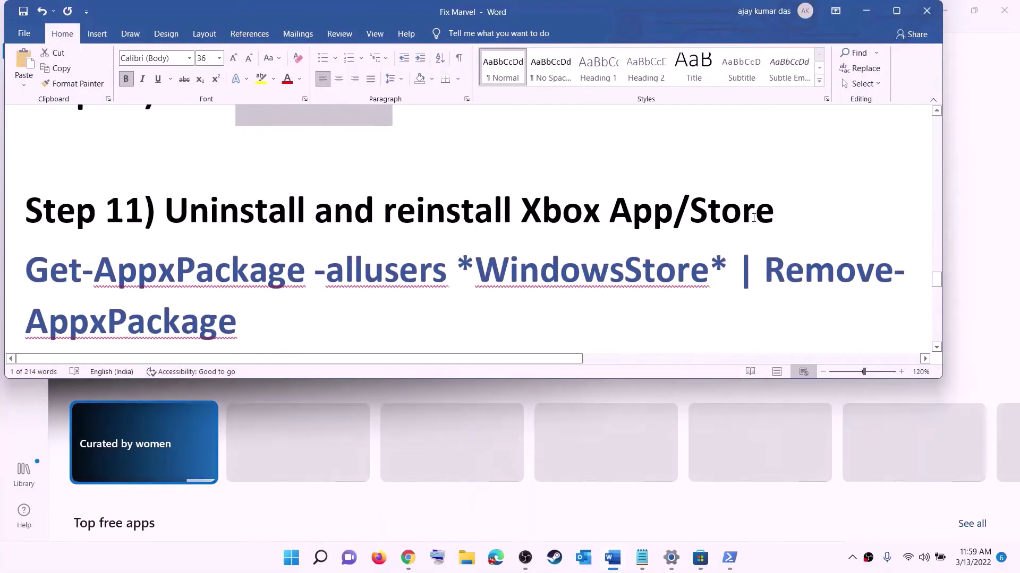
{"action": "scroll", "coordinate": [364, 260], "scroll_direction": "down", "scroll_amount": 1}
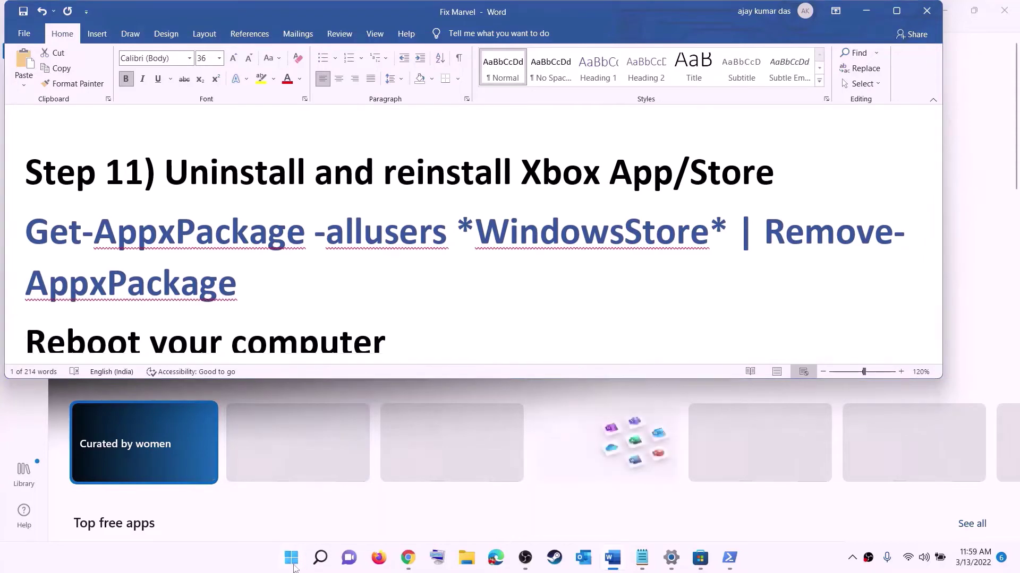
{"action": "left_click", "coordinate": [293, 565]}
{"action": "type", "text": "xbo"}
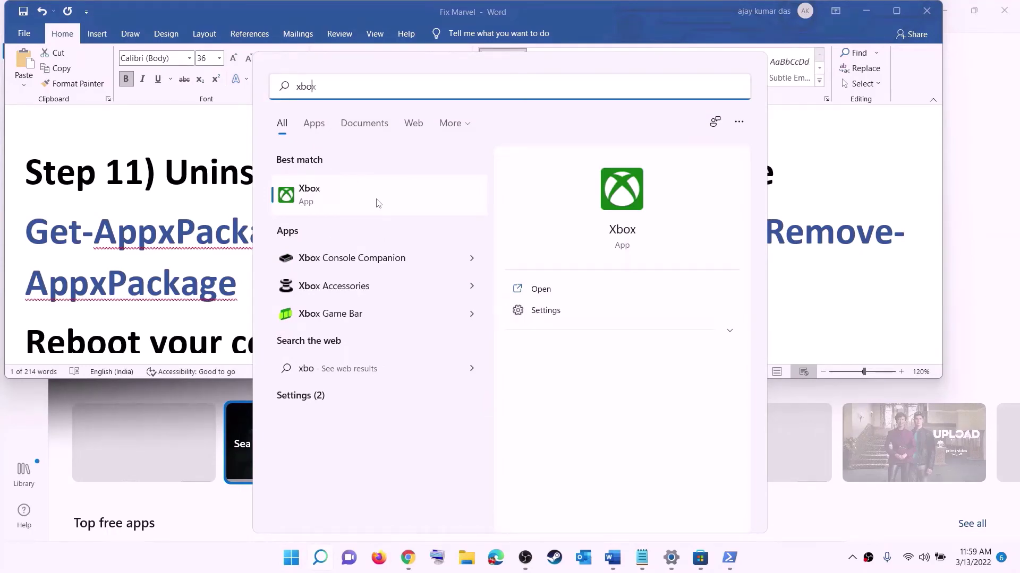
{"action": "type", "text": "x"}
{"action": "left_click", "coordinate": [550, 331]}
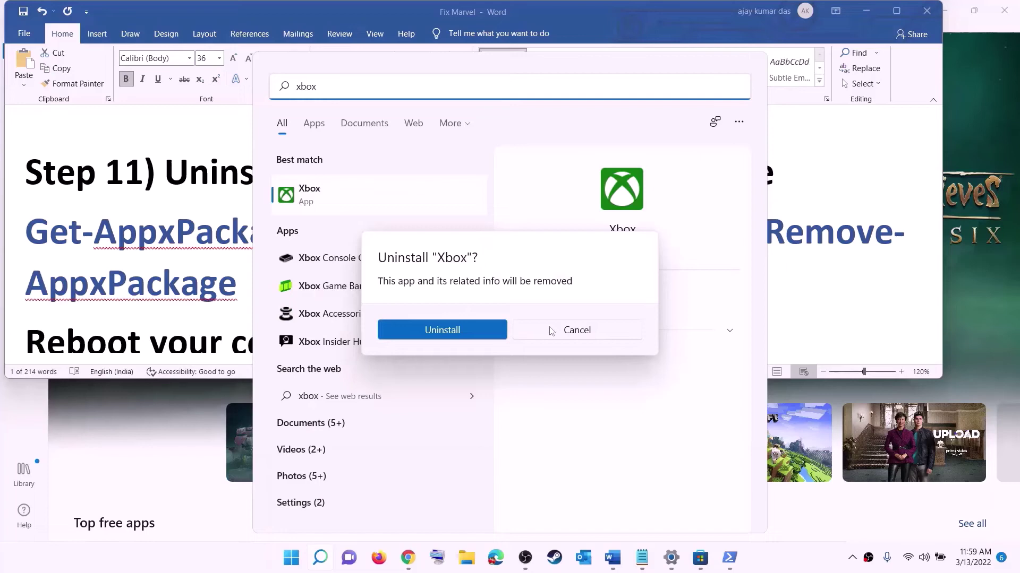
{"action": "left_click", "coordinate": [244, 245]}
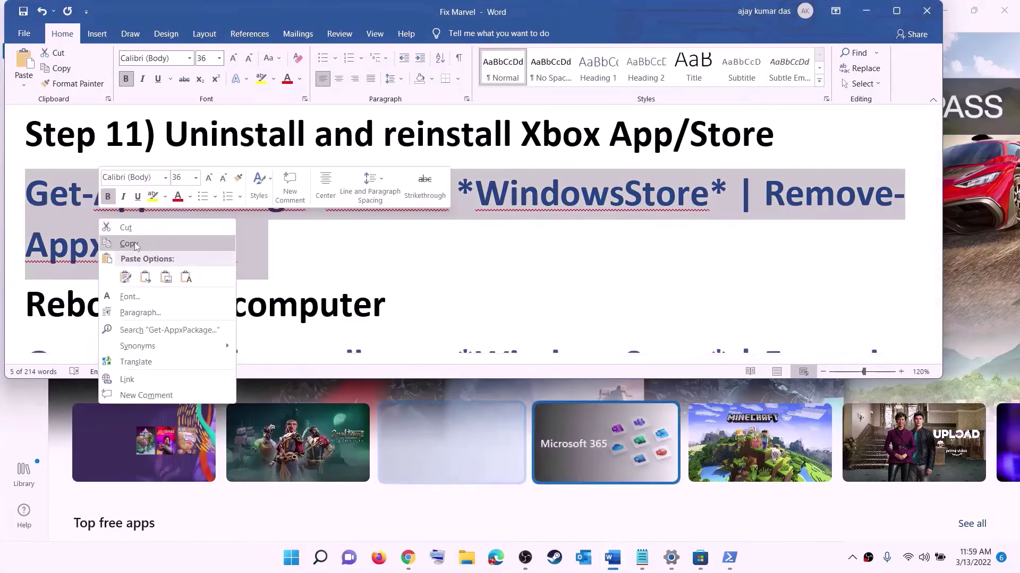
Run Get-AppxPackage -allusers *WindowsStore* | Remove-AppxPackage in an administrator PowerShell
{"action": "left_click", "coordinate": [130, 244]}
{"action": "left_click", "coordinate": [297, 565]}
{"action": "type", "text": "powe"}
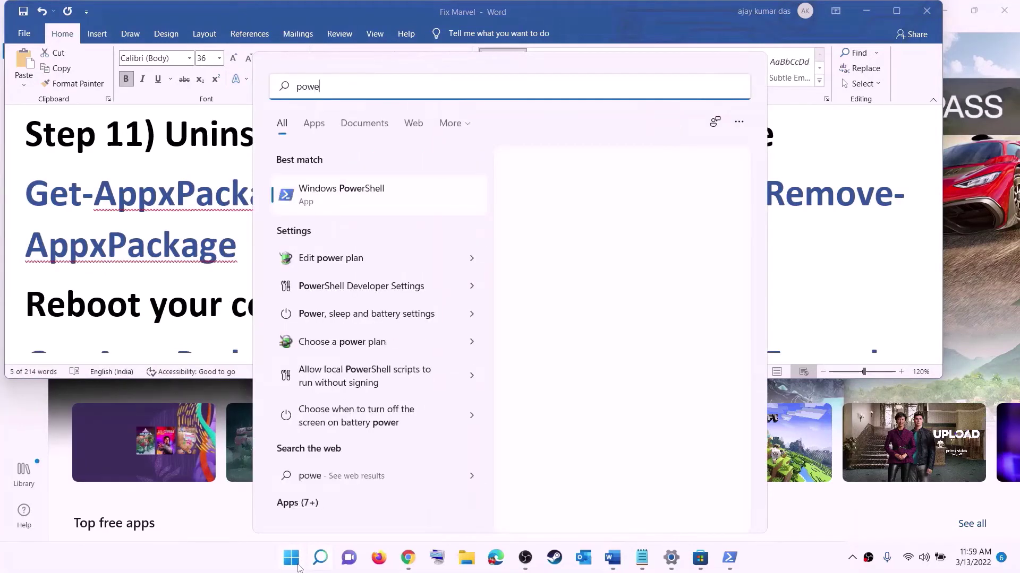
{"action": "type", "text": "rshel"}
{"action": "right_click", "coordinate": [345, 197]}
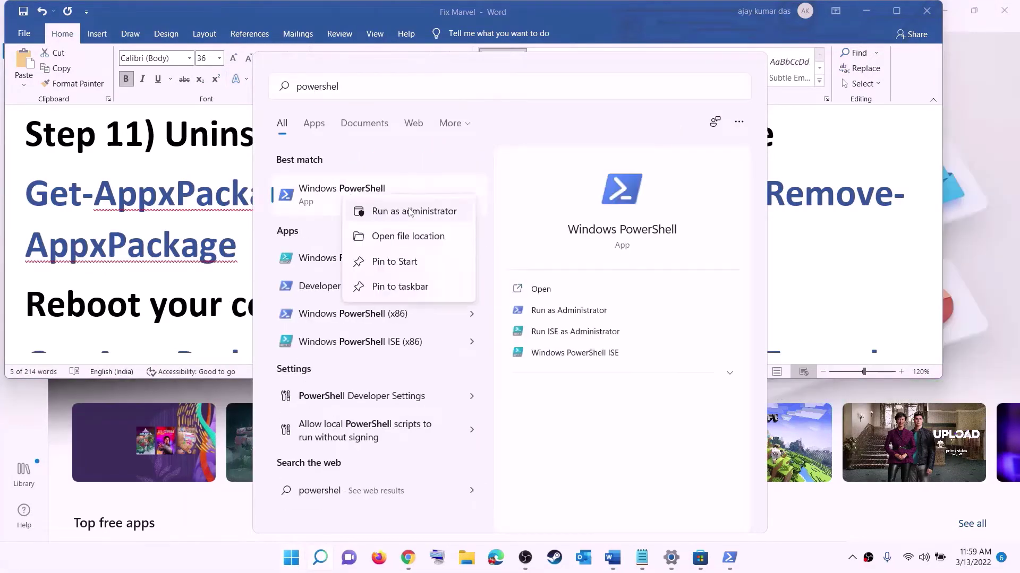
{"action": "left_click", "coordinate": [427, 211]}
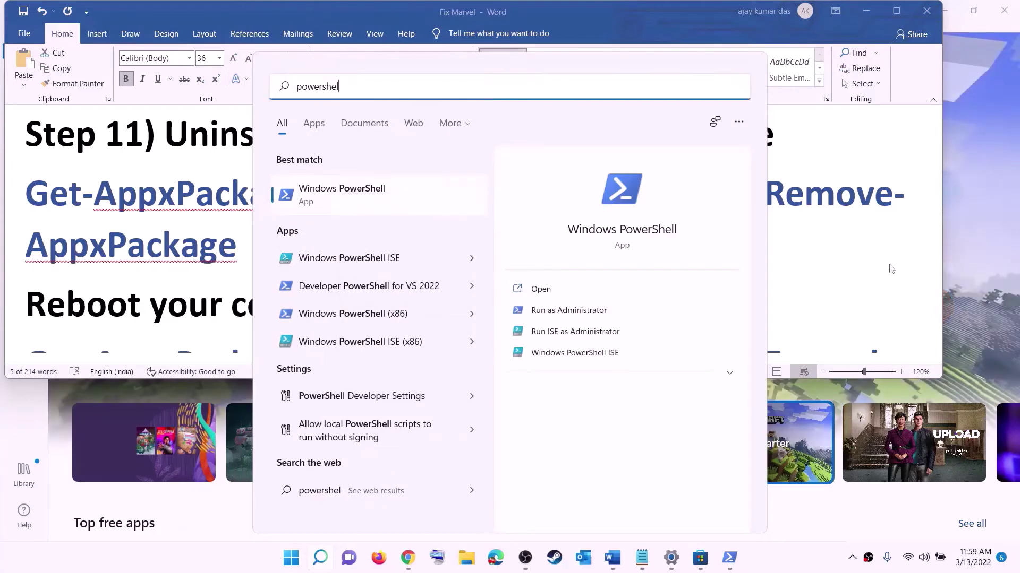
{"action": "key", "text": "ctrl+shift+Return"}
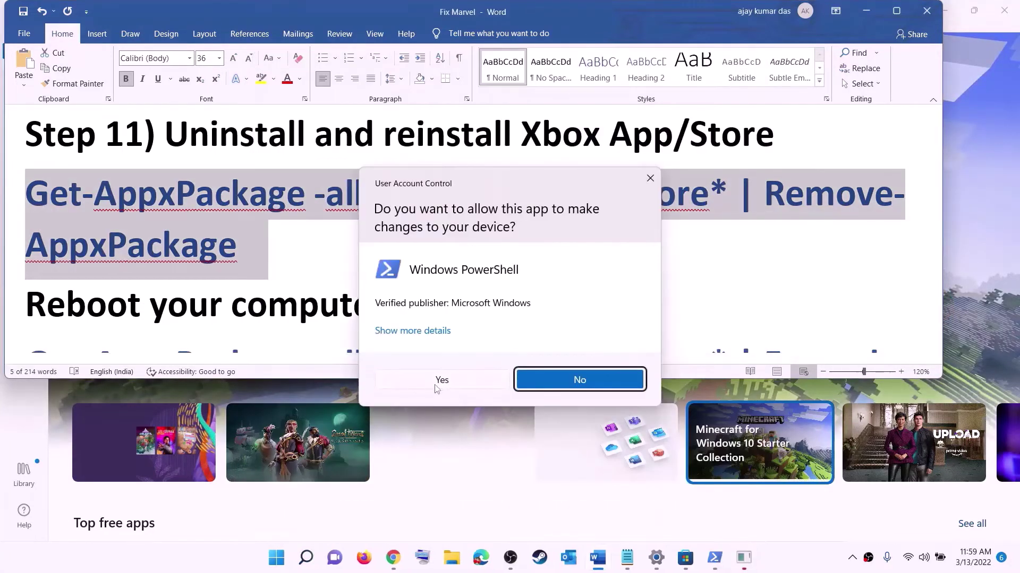
{"action": "left_click", "coordinate": [435, 385]}
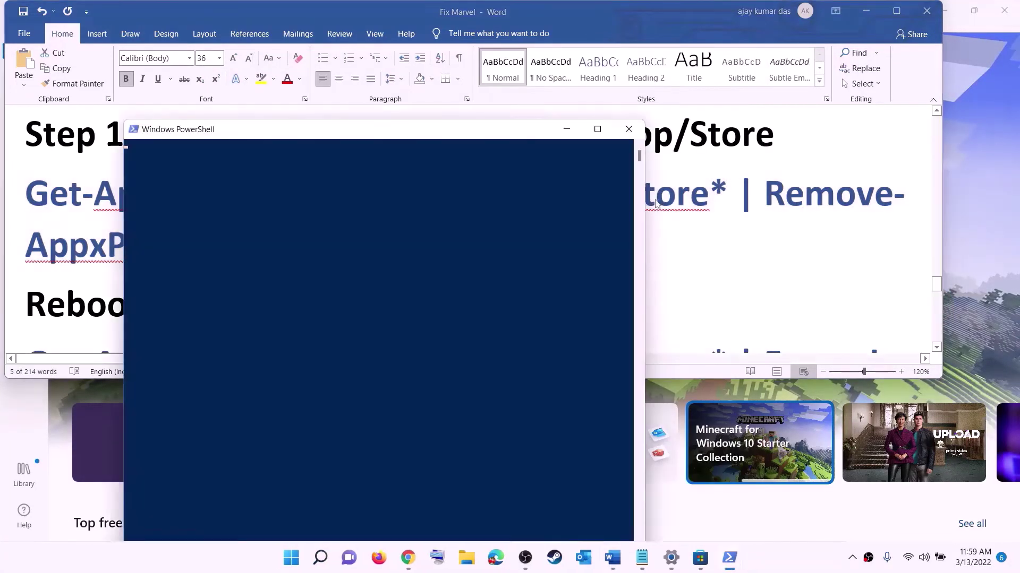
{"action": "right_click", "coordinate": [318, 200]}
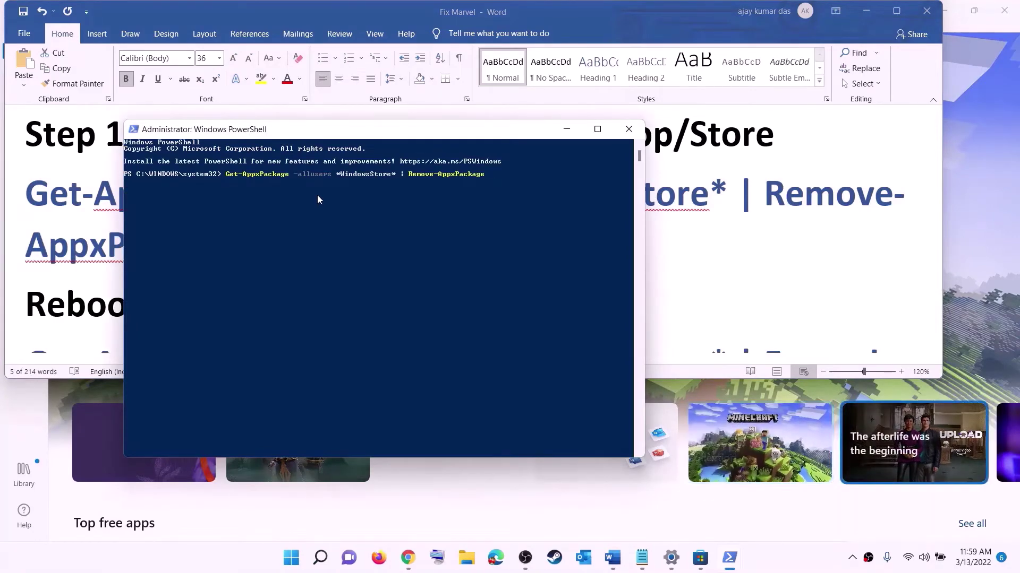
{"action": "key", "text": "Return"}
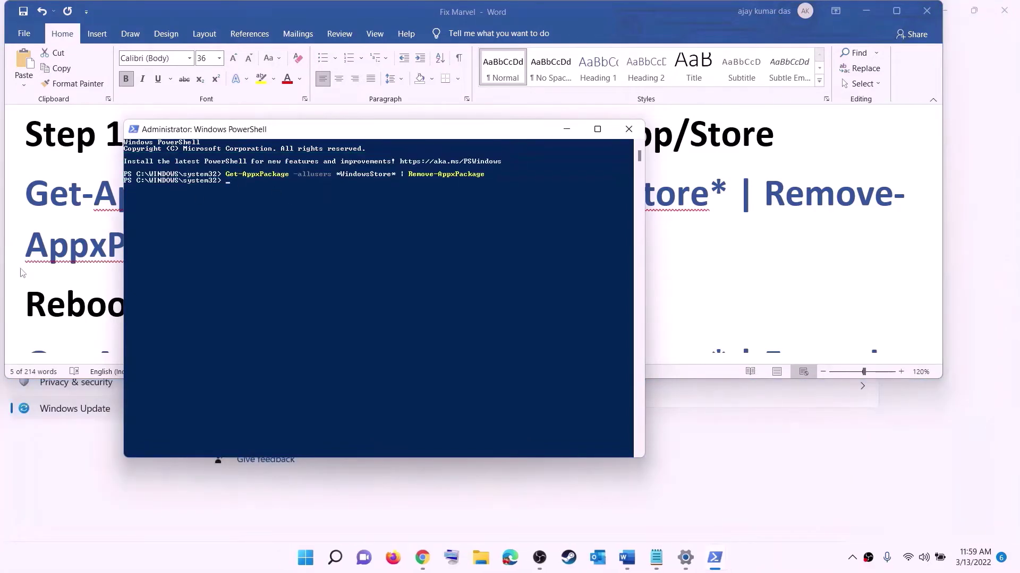
{"action": "left_click", "coordinate": [60, 270]}
{"action": "double_click", "coordinate": [68, 297]}
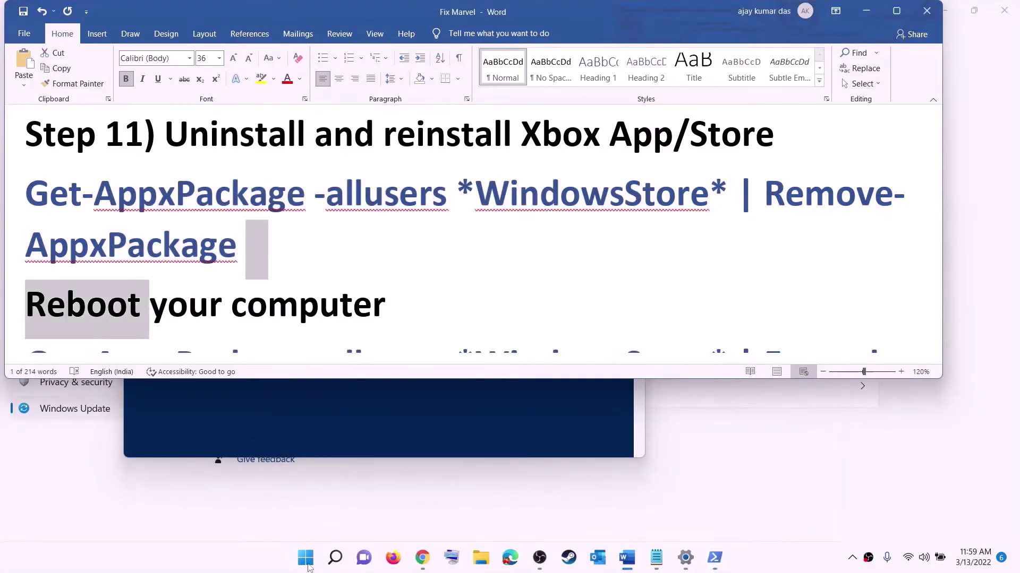
Copy the Foreach Add-AppxPackage -Register command from the Word guide
{"action": "left_click", "coordinate": [305, 558]}
{"action": "left_click", "coordinate": [674, 512]}
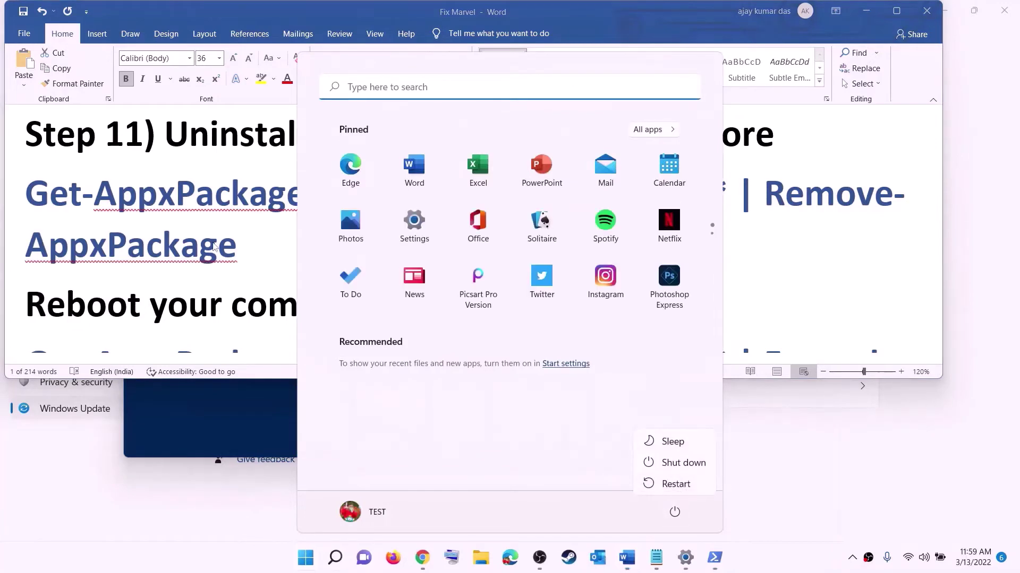
{"action": "key", "text": "Escape"}
{"action": "key", "text": "Escape"}
{"action": "scroll", "coordinate": [865, 256], "scroll_direction": "down", "scroll_amount": 4}
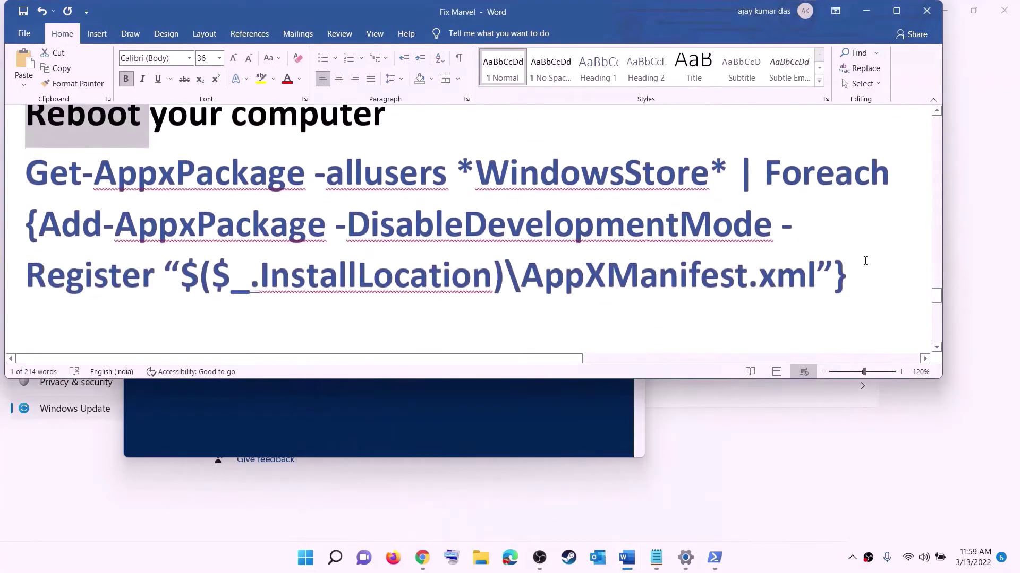
{"action": "left_click_drag", "start_coordinate": [846, 276], "coordinate": [32, 164]}
{"action": "right_click", "coordinate": [173, 205]}
{"action": "left_click", "coordinate": [205, 228]}
Run the copied re-register command in an administrator Windows PowerShell
{"action": "left_click", "coordinate": [307, 566]}
{"action": "type", "text": "p"}
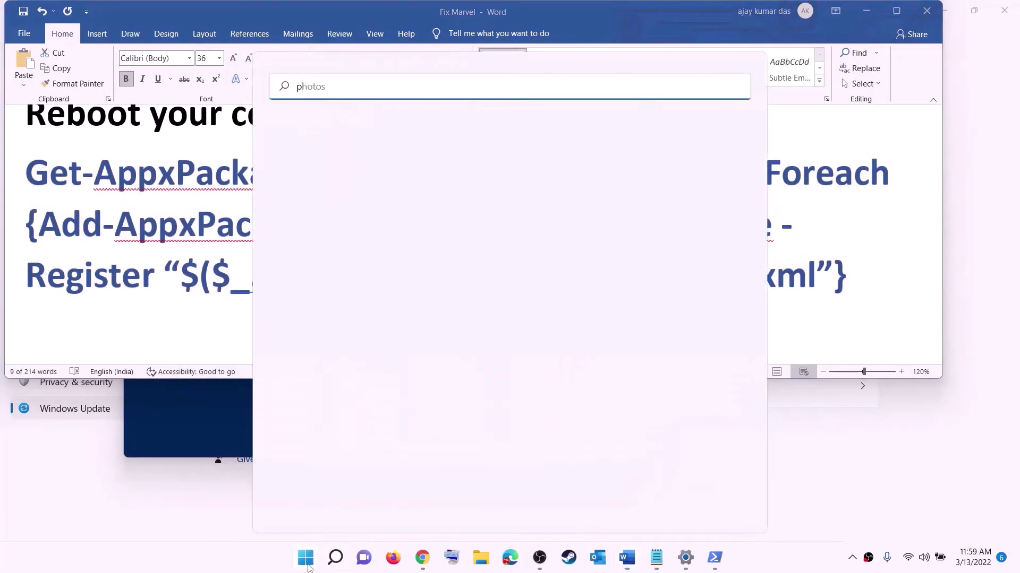
{"action": "type", "text": "owershell"}
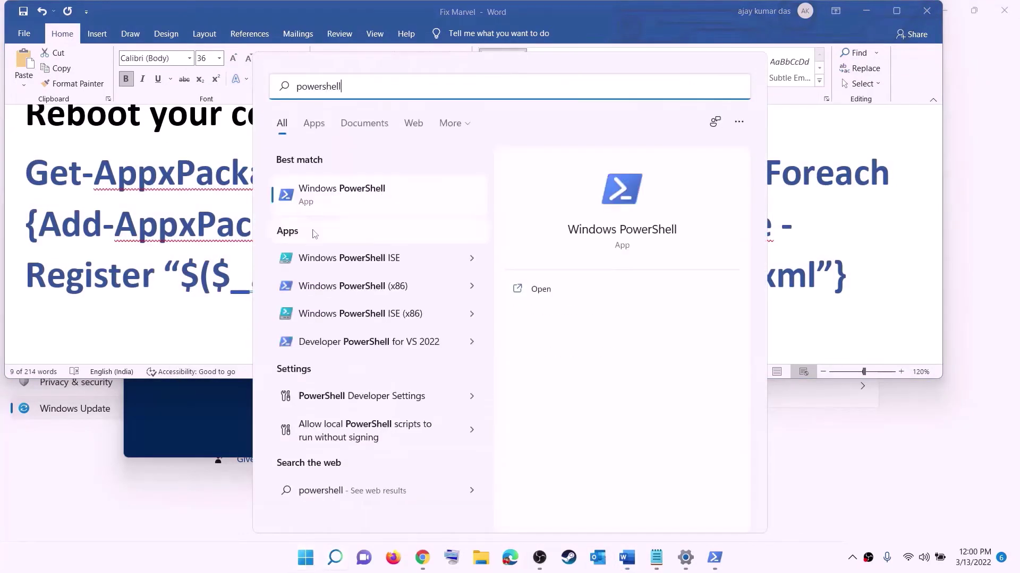
{"action": "right_click", "coordinate": [320, 200]}
{"action": "left_click", "coordinate": [418, 215]}
{"action": "left_click", "coordinate": [448, 377]}
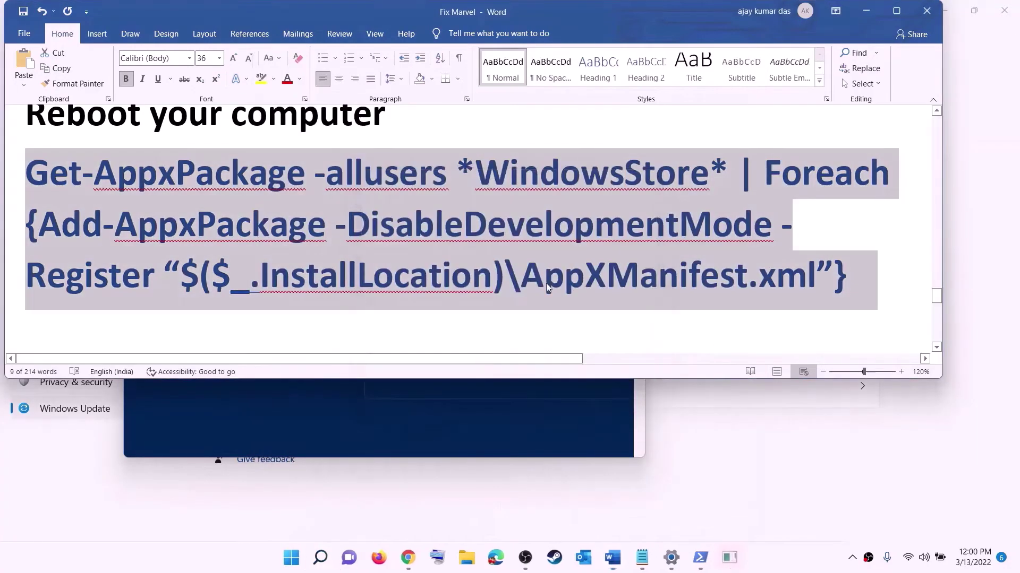
{"action": "key", "text": "ctrl+v"}
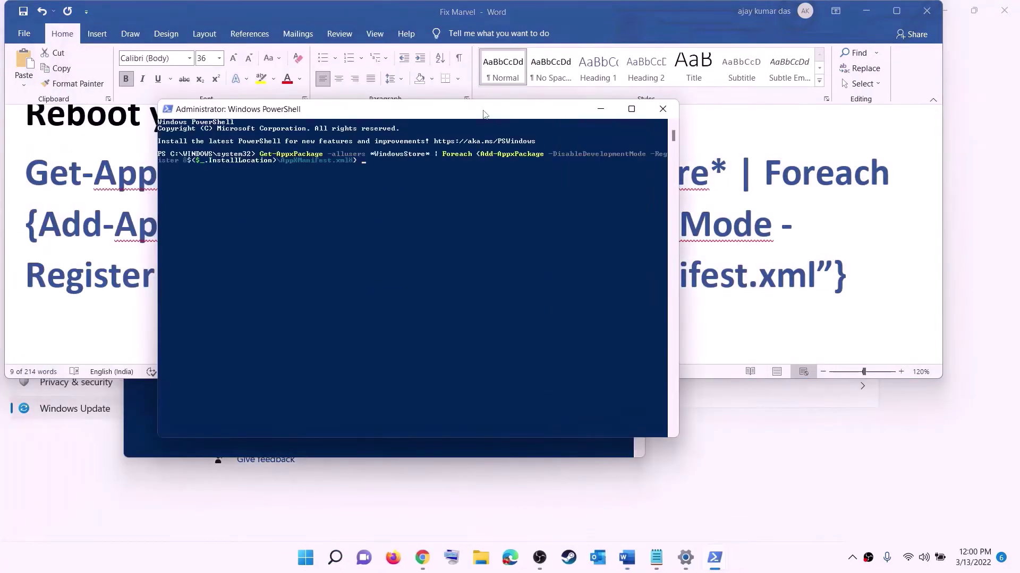
{"action": "key", "text": "Return"}
Open Microsoft Store from Start search and maximize its window
{"action": "left_click", "coordinate": [313, 562]}
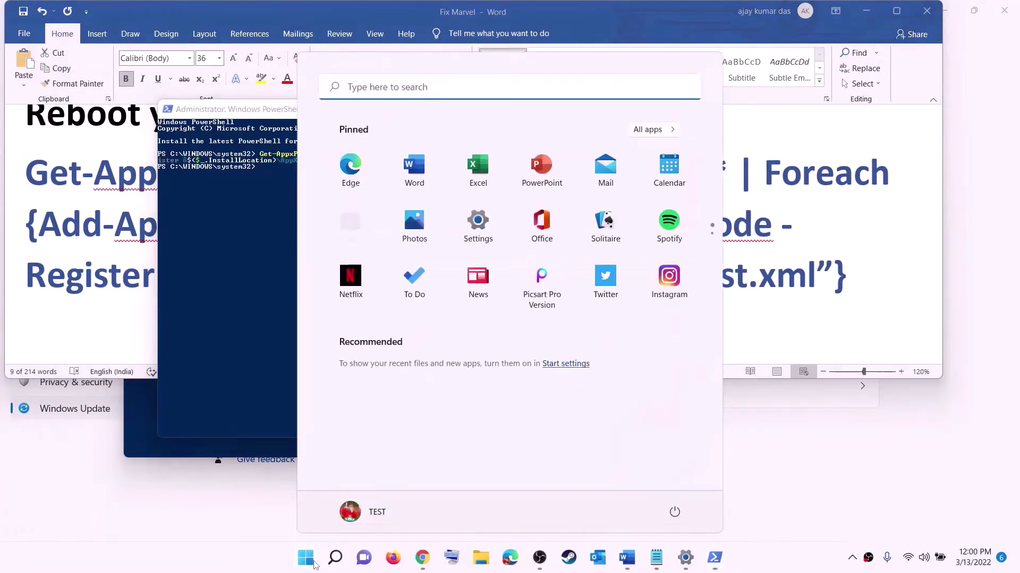
{"action": "type", "text": "store"}
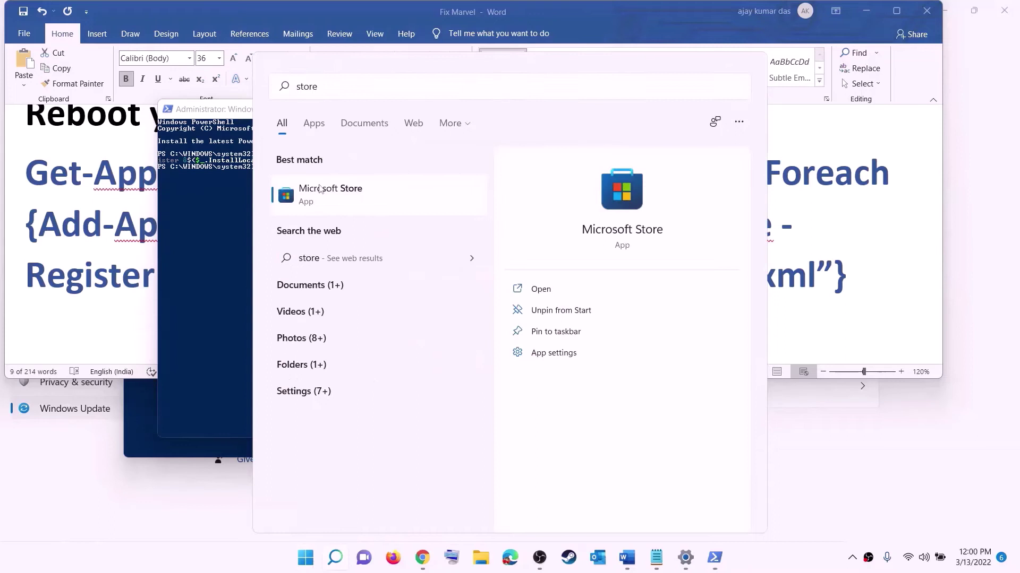
{"action": "left_click", "coordinate": [319, 183]}
{"action": "left_click", "coordinate": [718, 11]}
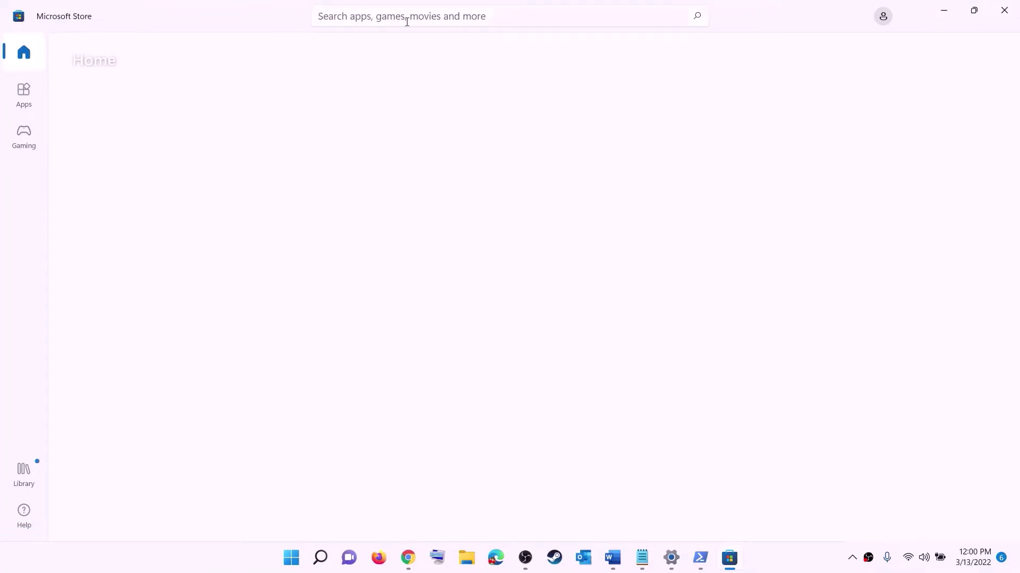
Search the Store for 'xbox', open the Xbox app page, then return to Word
{"action": "left_click", "coordinate": [382, 16]}
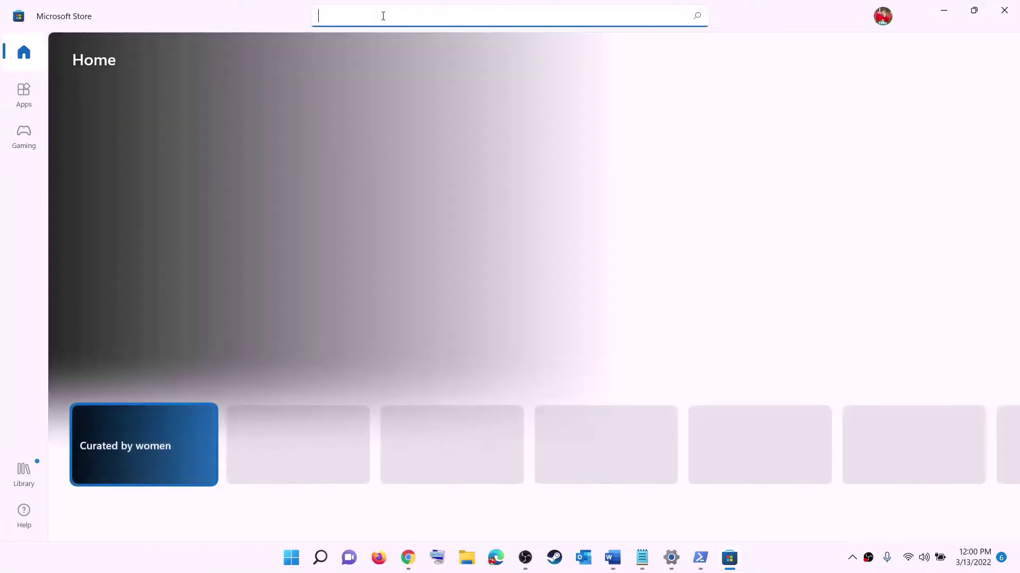
{"action": "type", "text": "xbo"}
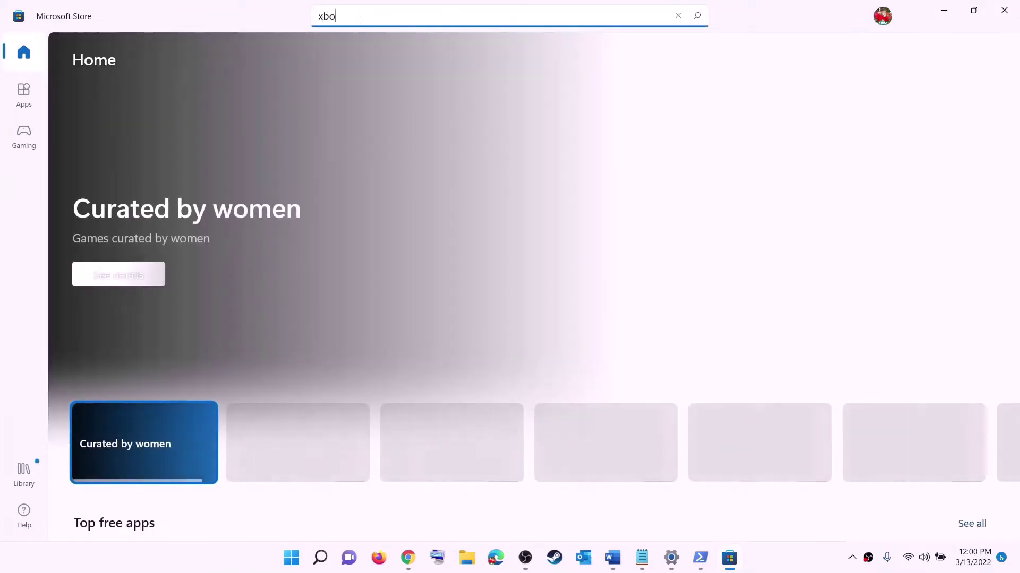
{"action": "type", "text": "x"}
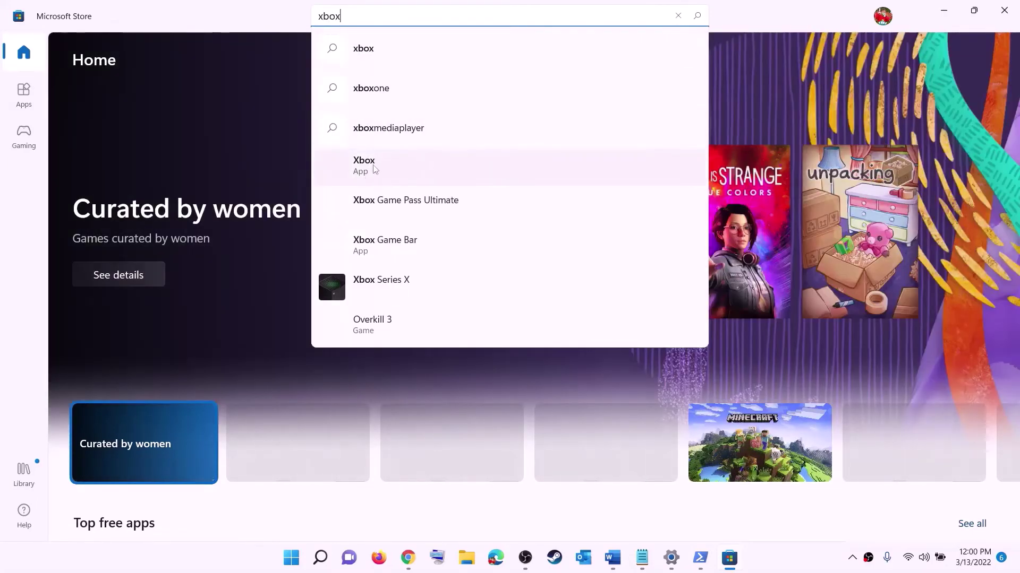
{"action": "left_click", "coordinate": [399, 168]}
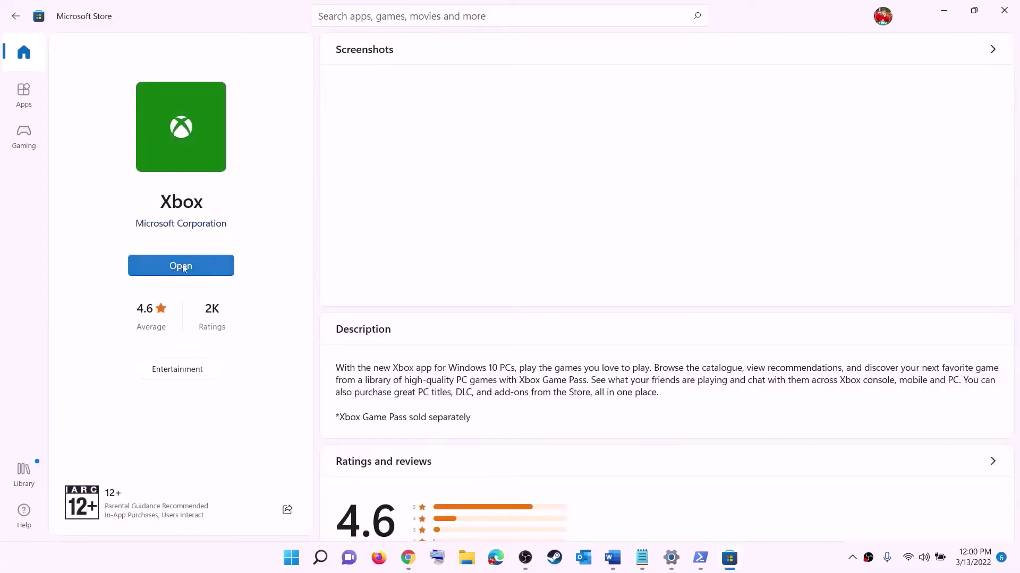
{"action": "left_click", "coordinate": [614, 557]}
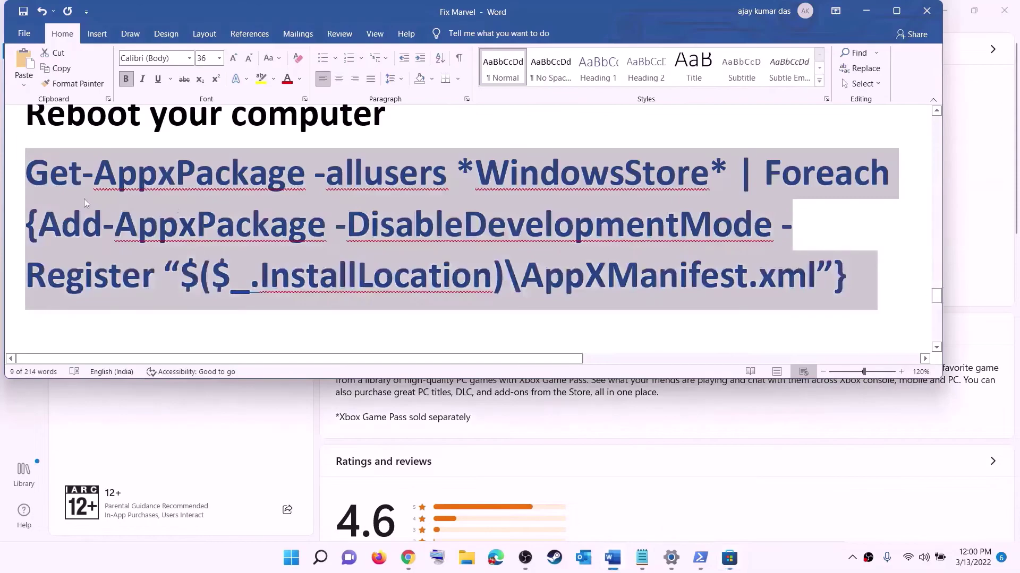
Scroll to Step 12 and highlight its install-to-C-drive or Different Drive instruction
{"action": "scroll", "coordinate": [308, 265], "scroll_direction": "down", "scroll_amount": 3}
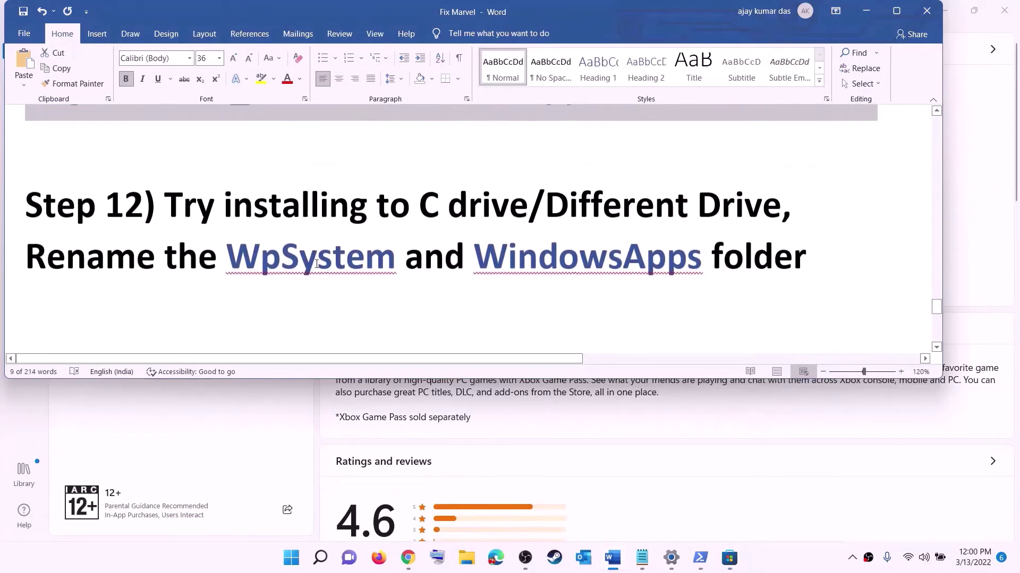
{"action": "left_click_drag", "start_coordinate": [144, 204], "coordinate": [697, 205]}
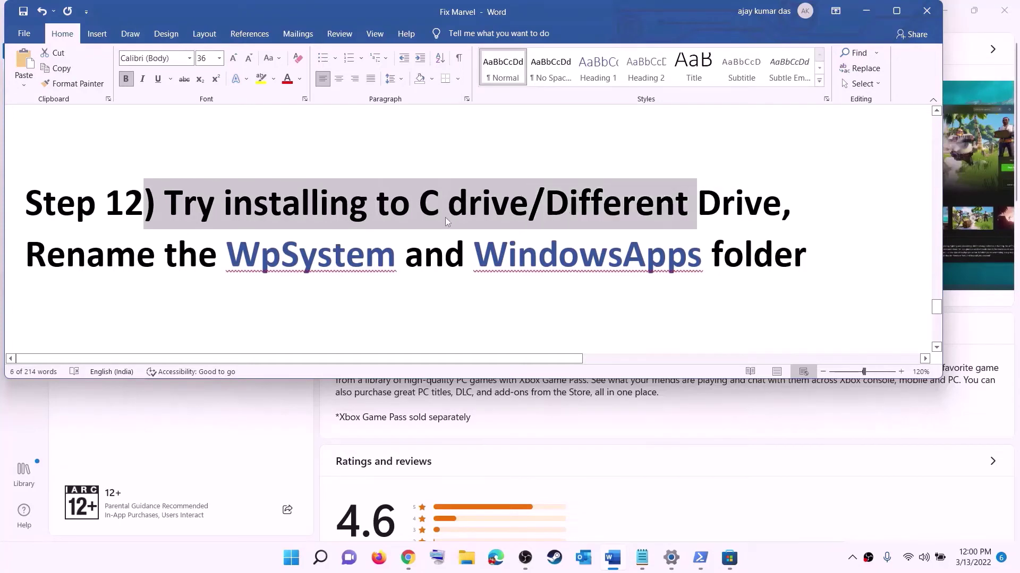
{"action": "left_click", "coordinate": [449, 205]}
{"action": "left_click_drag", "start_coordinate": [419, 204], "coordinate": [762, 204]}
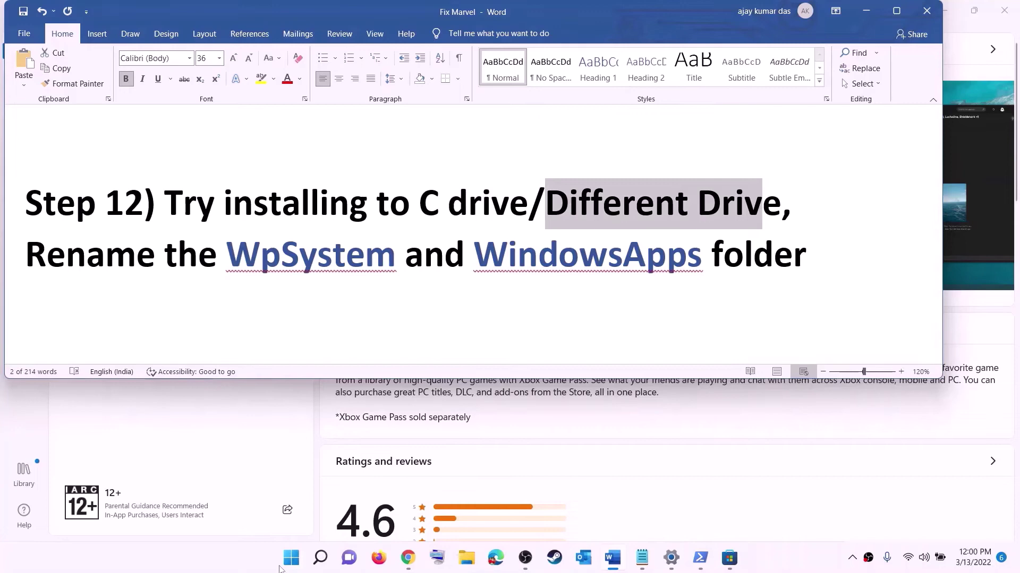
Launch Windows Settings from the Start menu and go to the System page
{"action": "left_click", "coordinate": [291, 559]}
{"action": "left_click", "coordinate": [494, 231]}
{"action": "left_click", "coordinate": [58, 144]}
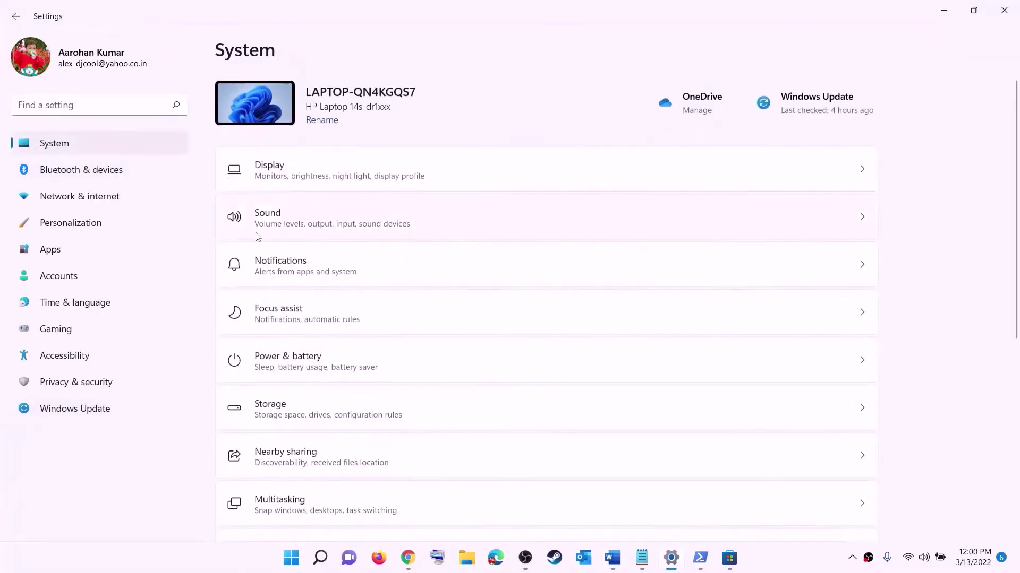
Navigate to Storage > Advanced storage settings > Where new content is saved
{"action": "scroll", "coordinate": [238, 282], "scroll_direction": "down", "scroll_amount": 3}
{"action": "left_click", "coordinate": [272, 282]}
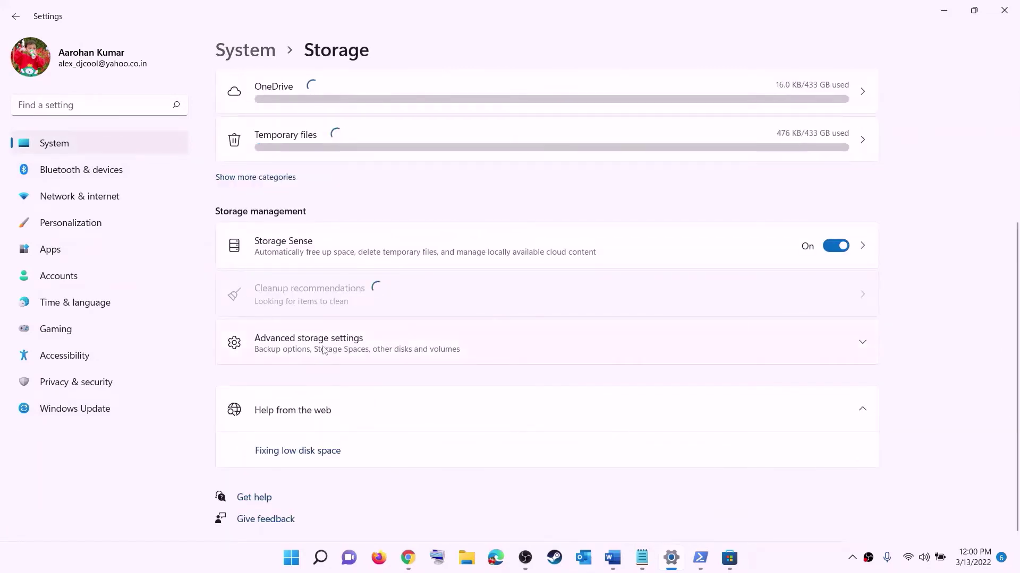
{"action": "left_click", "coordinate": [323, 350]}
{"action": "scroll", "coordinate": [301, 287], "scroll_direction": "down", "scroll_amount": 2}
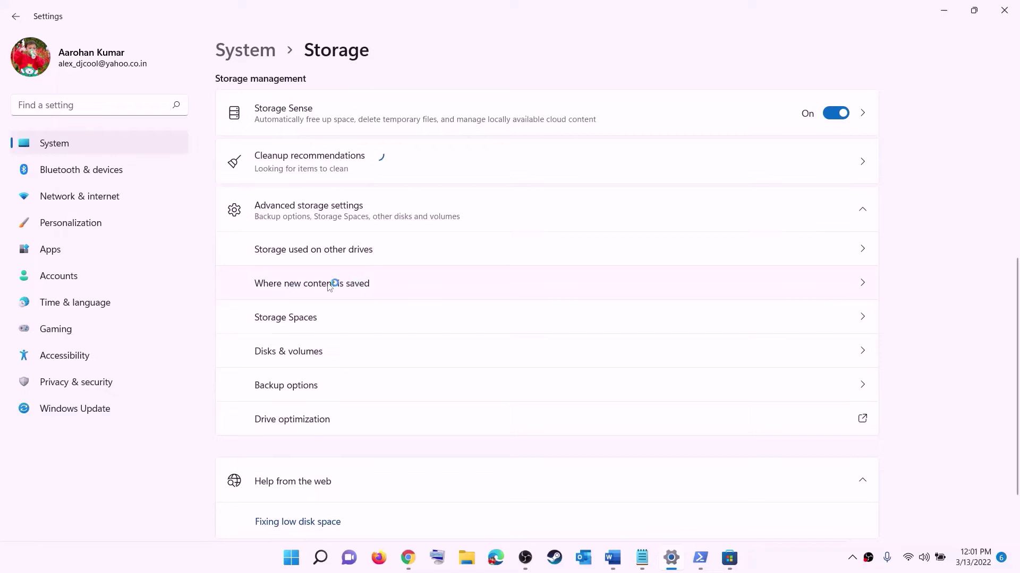
{"action": "left_click", "coordinate": [330, 285]}
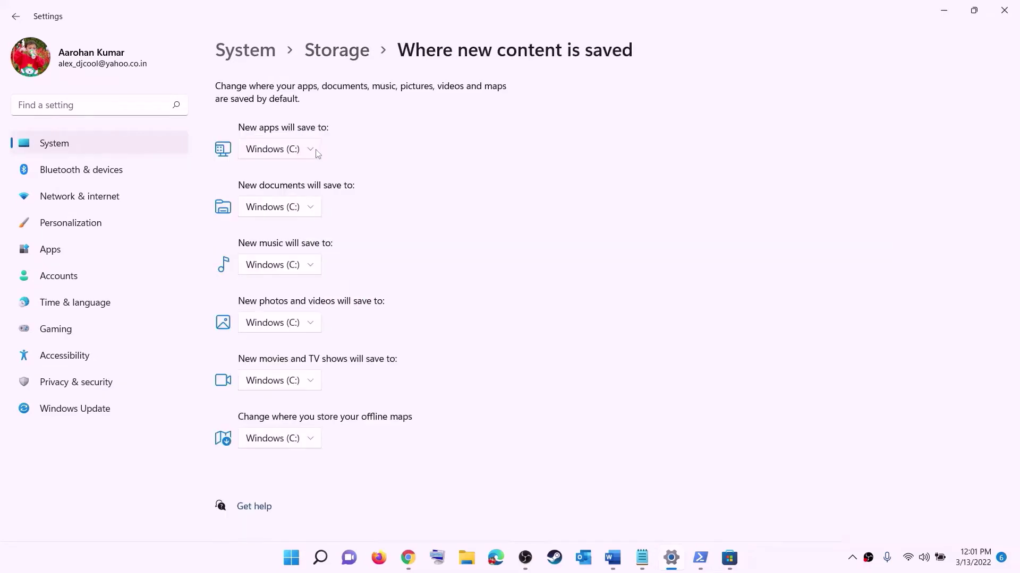
Check the New apps drive options and keep new apps saving to Windows (C:)
{"action": "left_click", "coordinate": [318, 154]}
{"action": "left_click", "coordinate": [314, 157]}
{"action": "left_click", "coordinate": [313, 152]}
{"action": "left_click", "coordinate": [337, 162]}
{"action": "left_click", "coordinate": [313, 154]}
{"action": "left_click", "coordinate": [289, 157]}
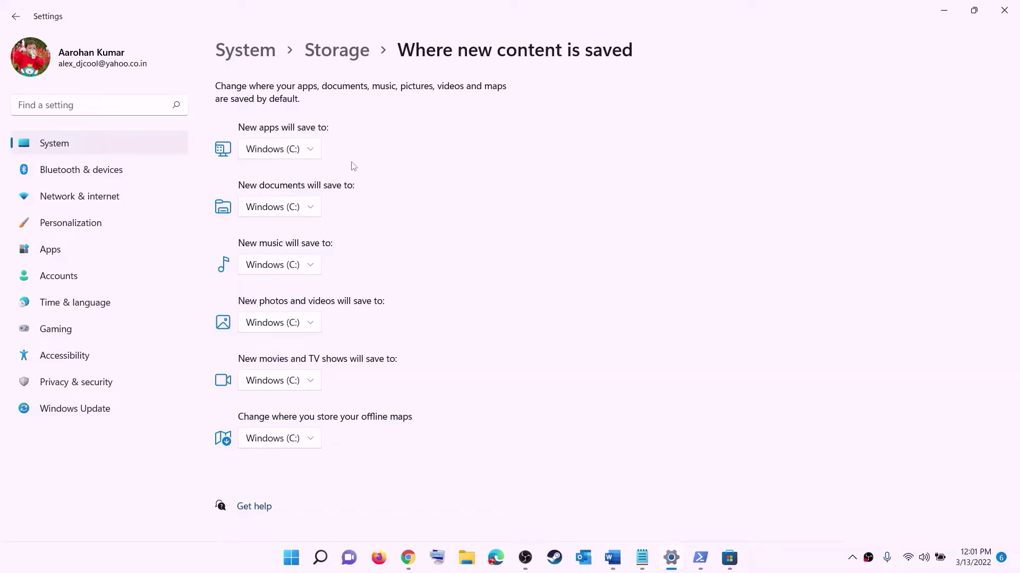